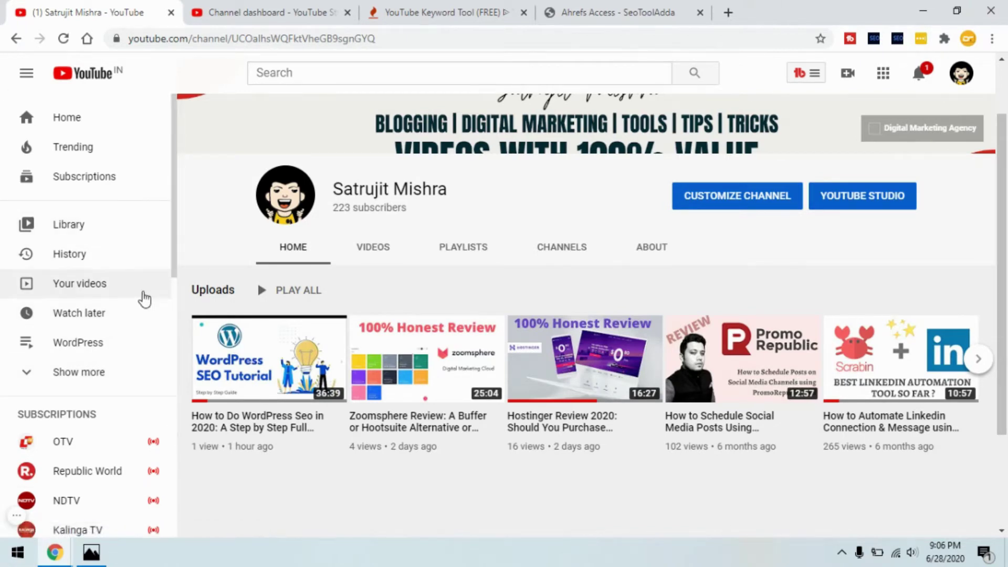
Step: Open the channel's uploaded videos list and check the publish date of the Hostinger review video
left_click(145, 291)
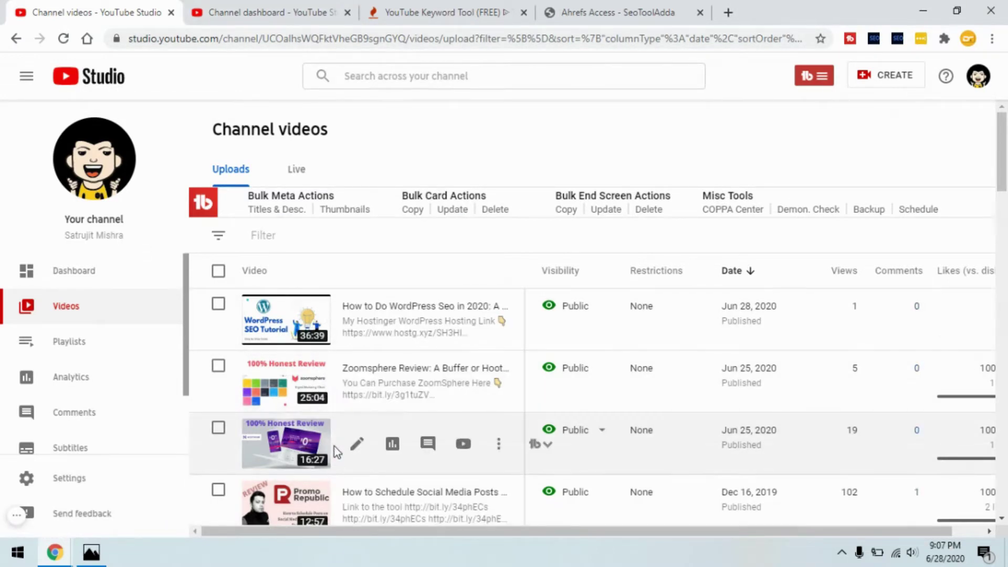
scroll(464, 437, "down", 2)
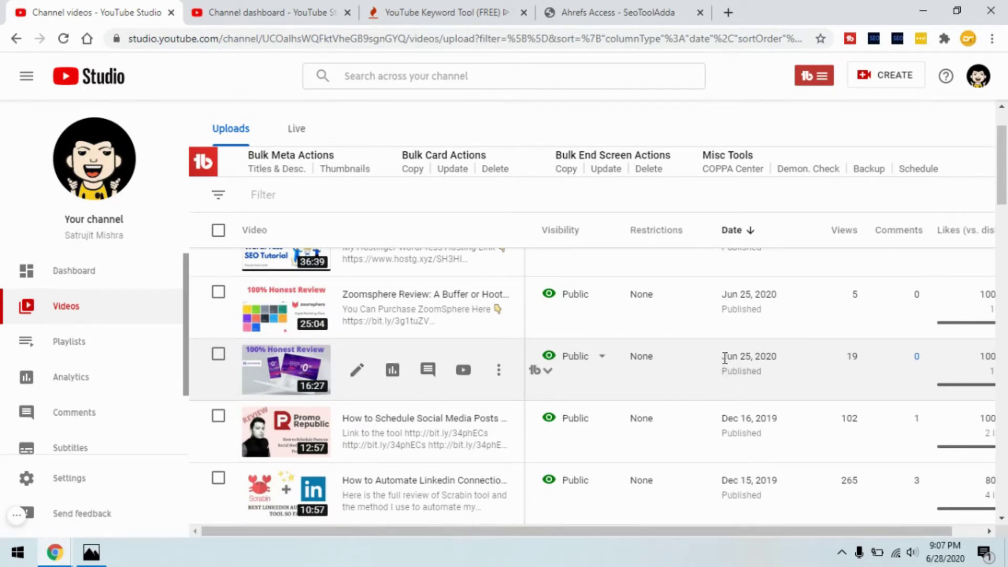
left_click_drag(724, 357, 762, 369)
left_click(759, 380)
left_click(937, 560)
left_click(937, 559)
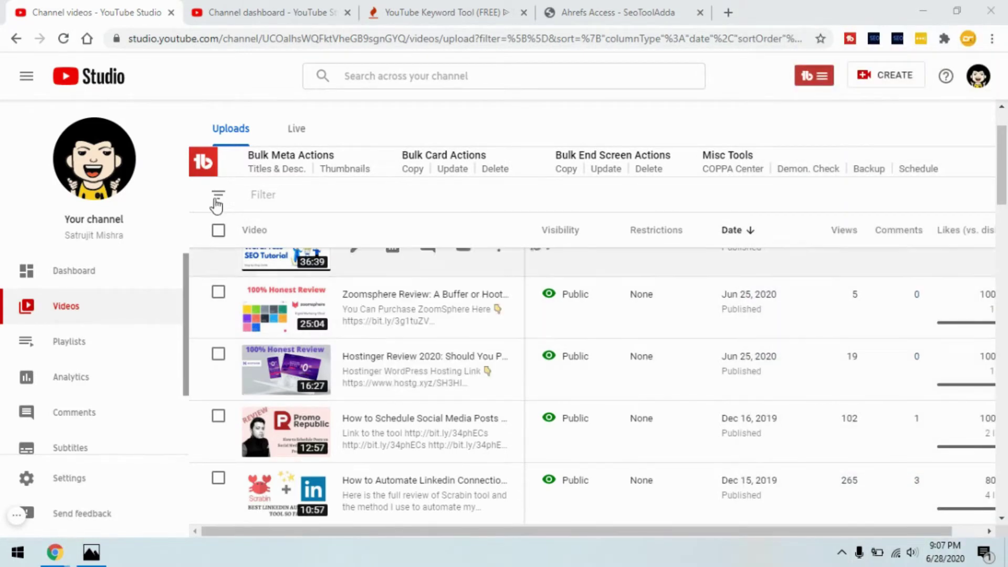
Step: Go to youtube.com and search for "hostinger review"
left_click(216, 44)
type("youtube.com")
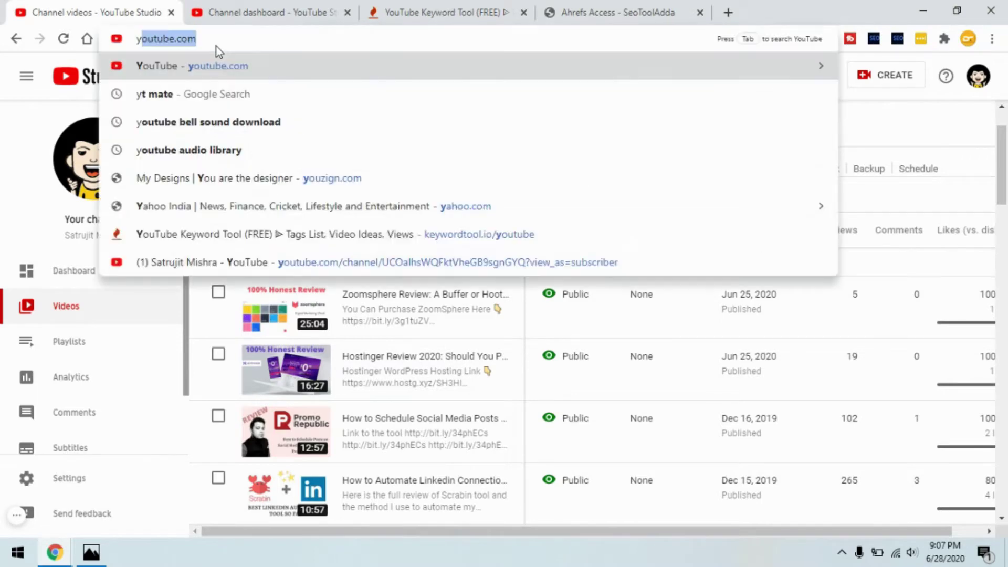
key("Return")
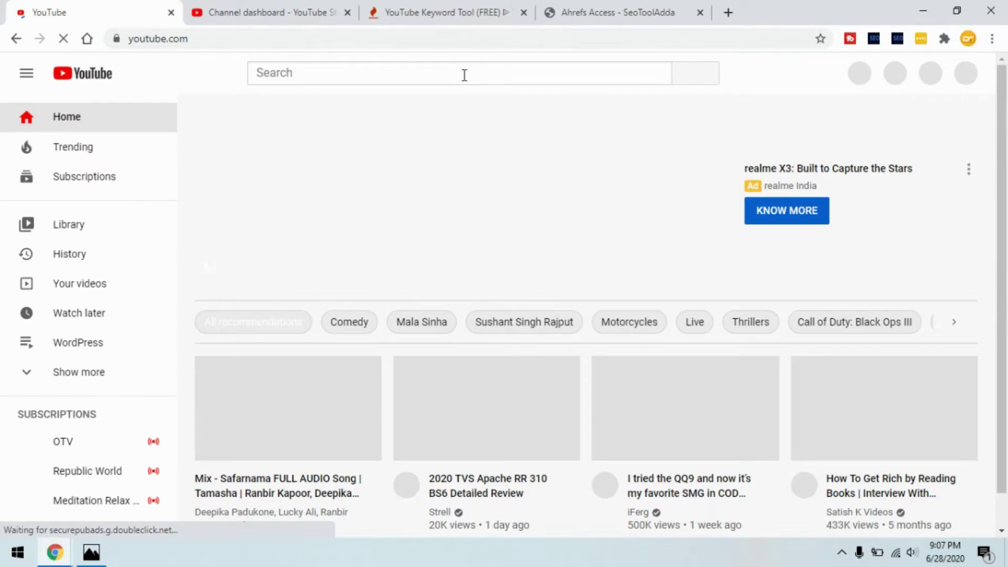
left_click(465, 76)
type("ho")
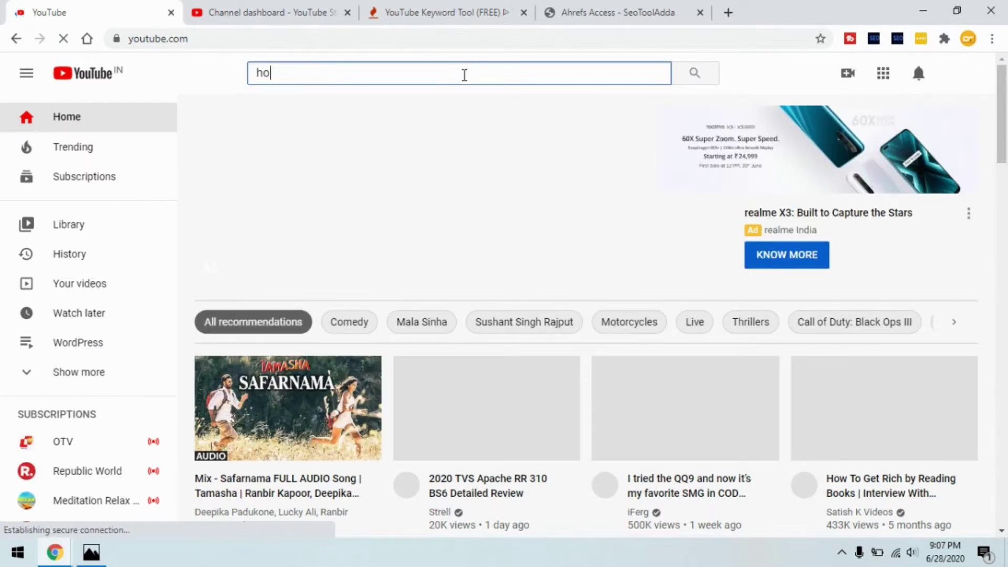
type("stinger review")
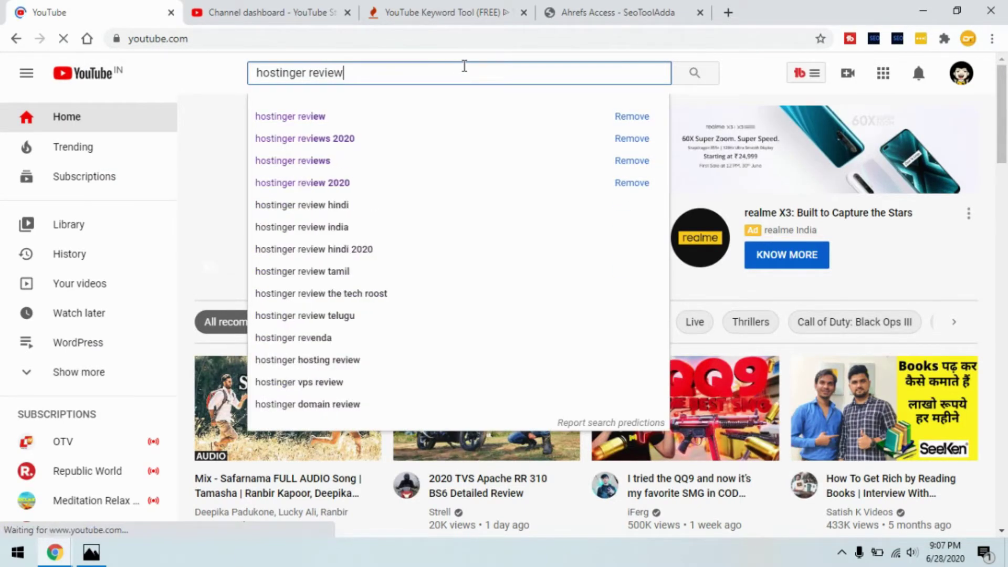
key("Return")
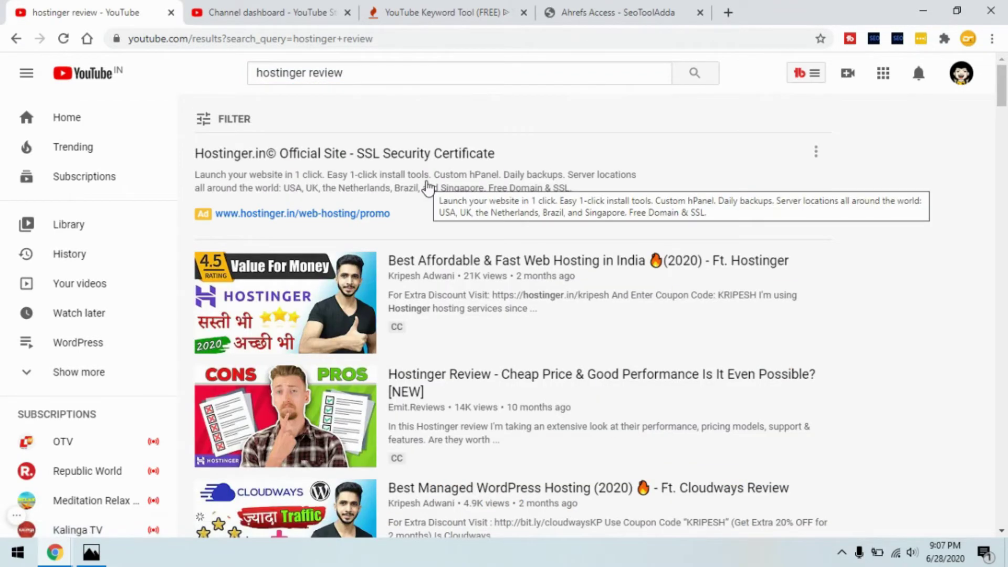
Step: Examine the "hostinger review" results, comparing the channel's own Hostinger video with competing videos' rank, views and age
scroll(428, 188, "down", 3)
scroll(428, 188, "down", 1)
scroll(425, 185, "up", 5)
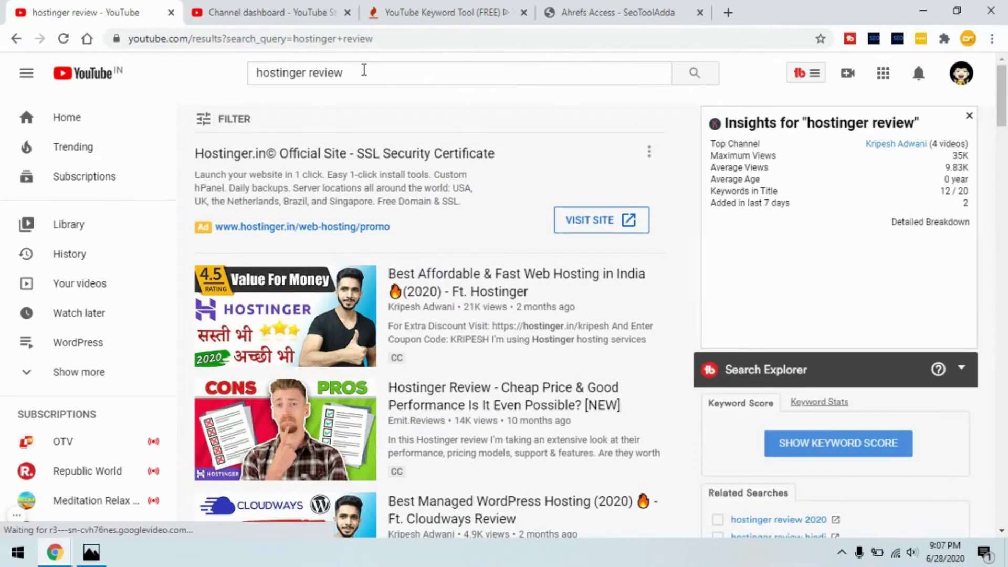
scroll(362, 72, "down", 3)
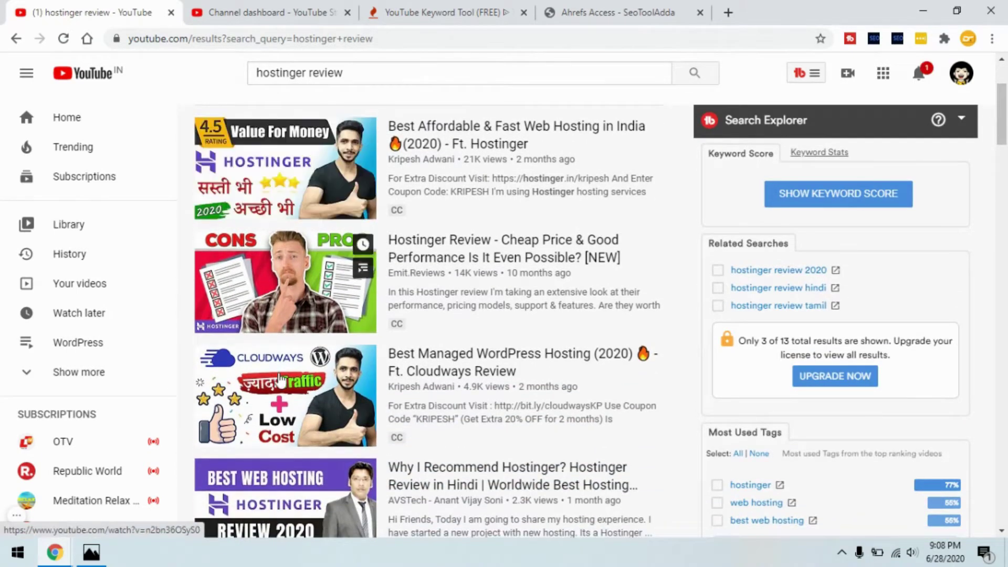
scroll(304, 389, "down", 4)
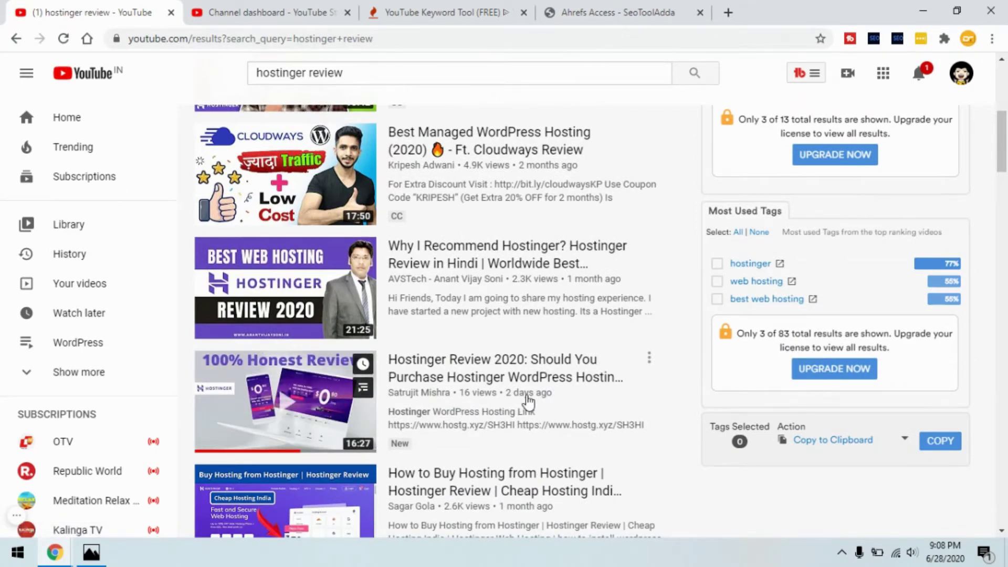
scroll(527, 402, "down", 4)
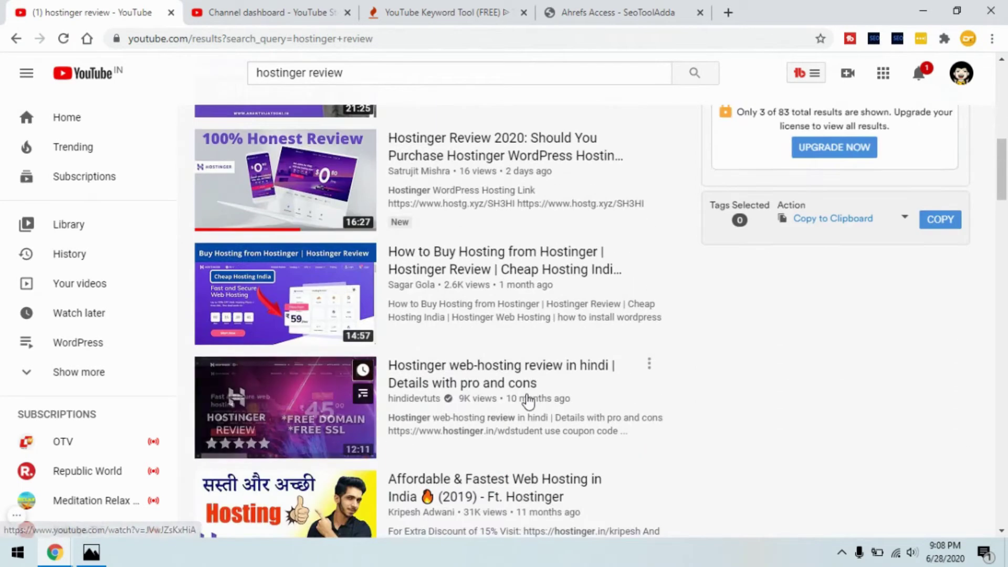
scroll(528, 403, "down", 3)
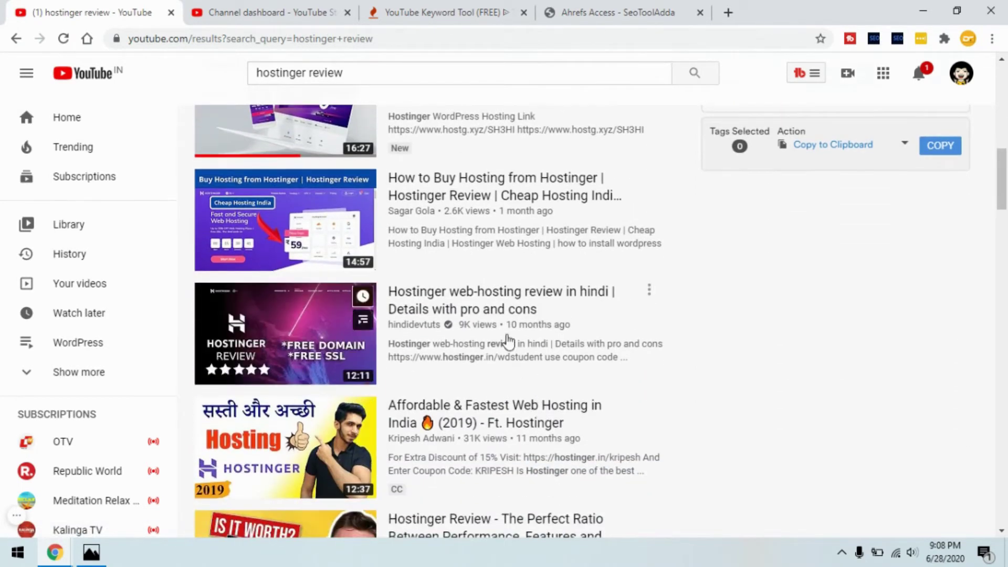
scroll(526, 368, "down", 3)
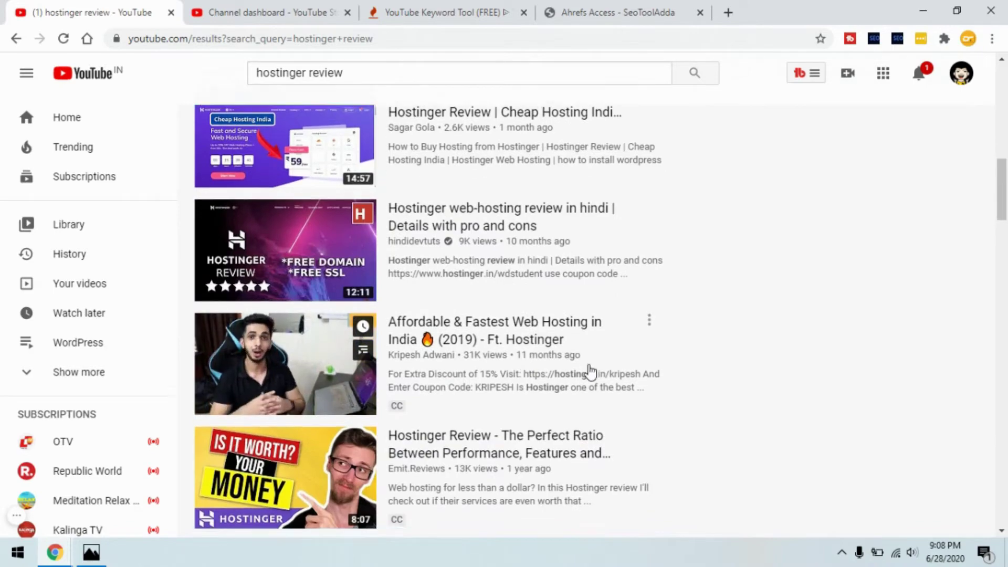
scroll(567, 342, "down", 1)
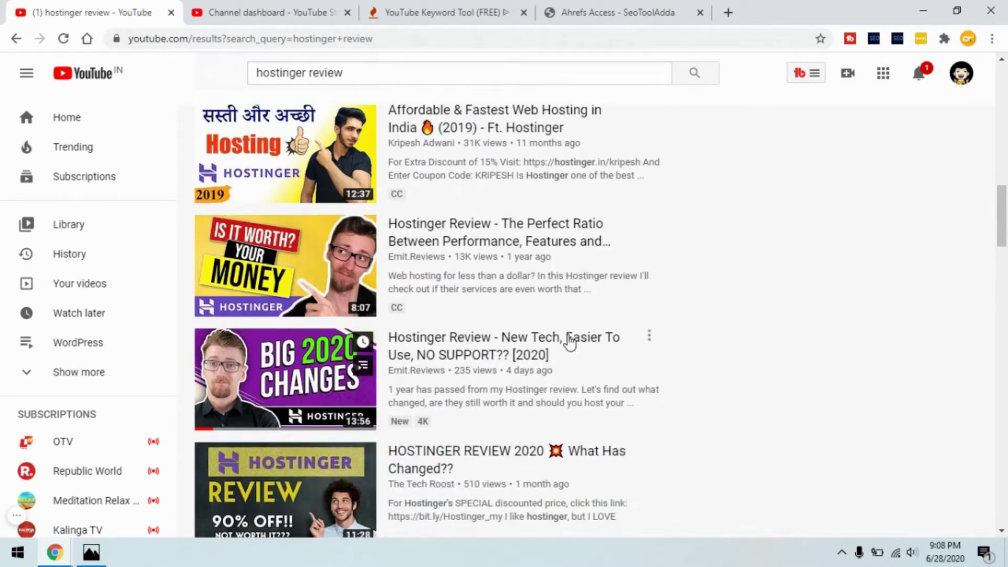
scroll(505, 385, "down", 10)
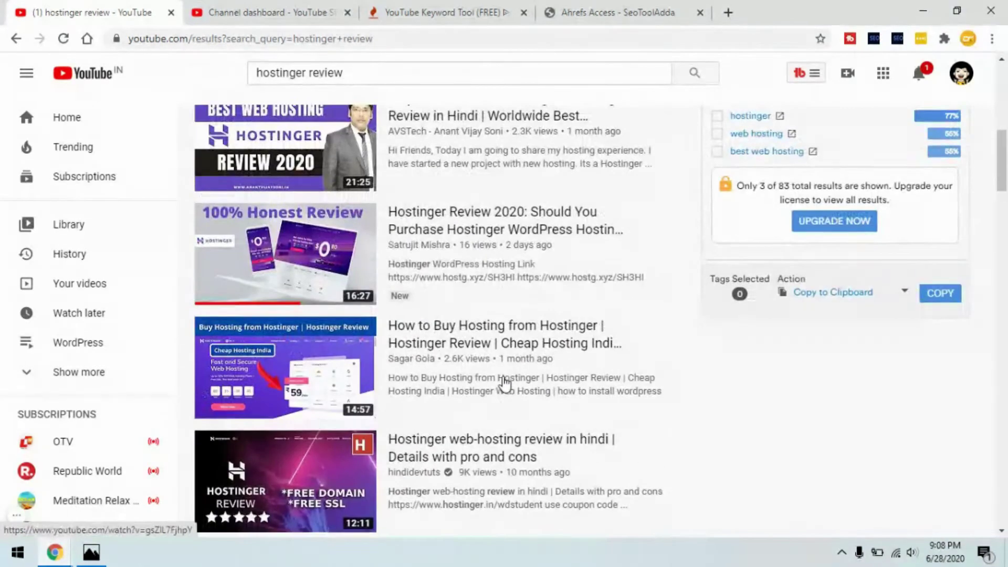
scroll(497, 386, "up", 3)
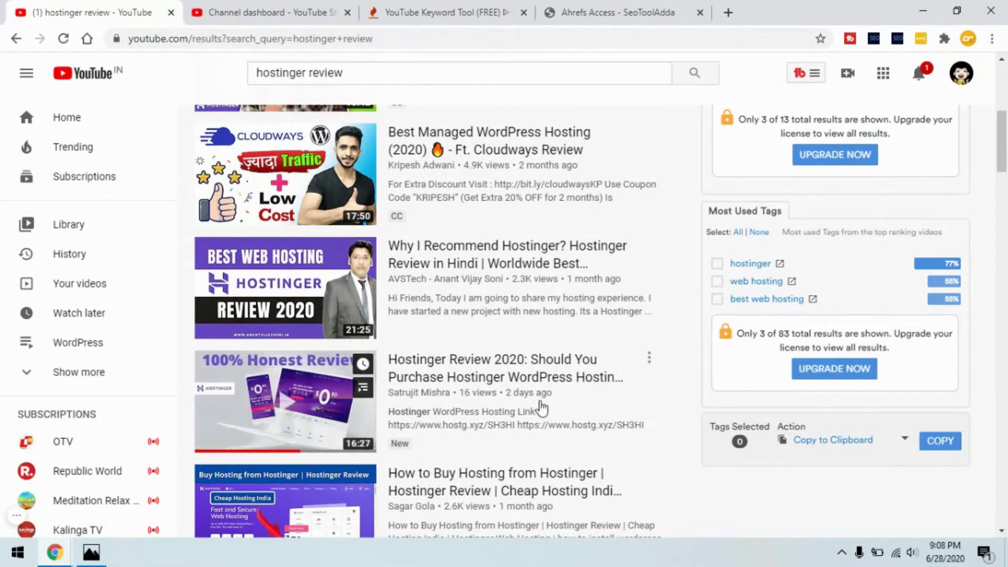
scroll(516, 404, "up", 3)
scroll(516, 404, "up", 5)
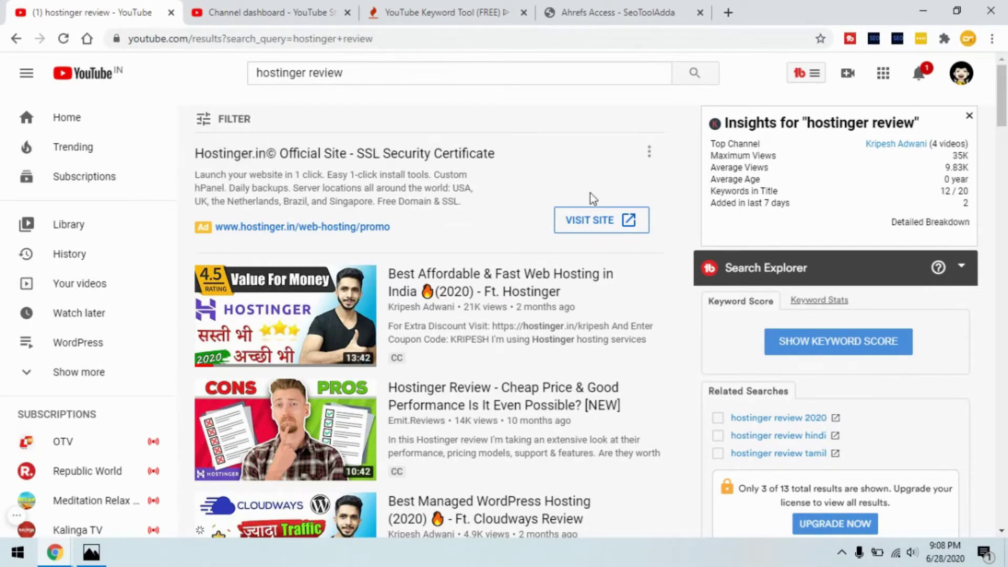
scroll(592, 198, "down", 10)
scroll(890, 113, "up", 4)
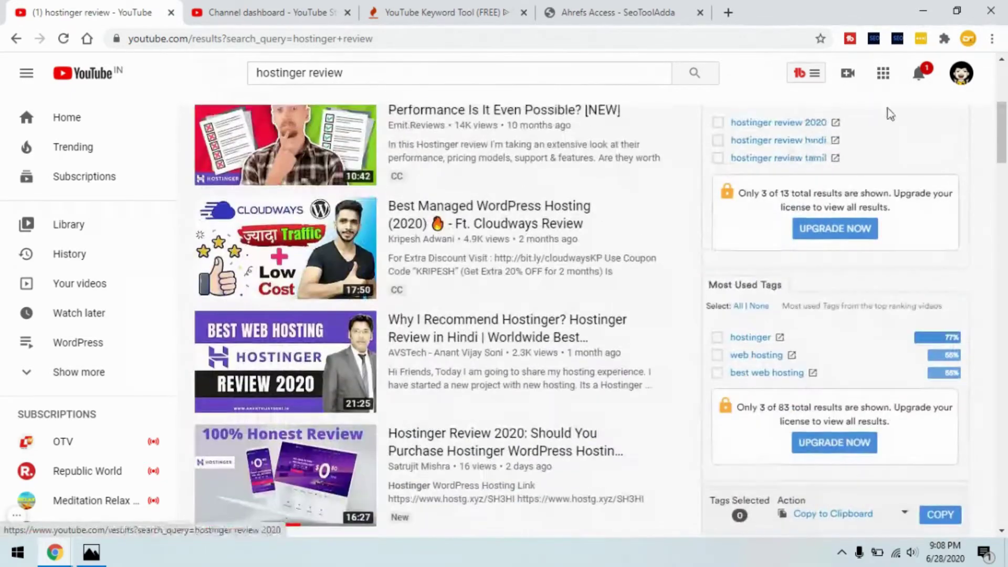
Step: Open the details of the Hostinger Review 2020 video from the channel's video list in YouTube Studio
left_click(962, 73)
left_click(844, 166)
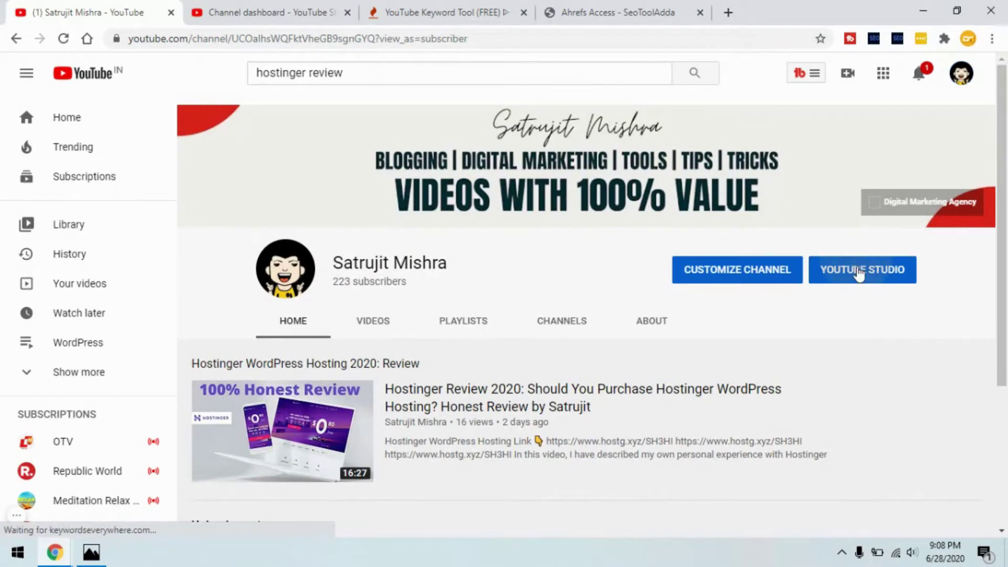
left_click(859, 263)
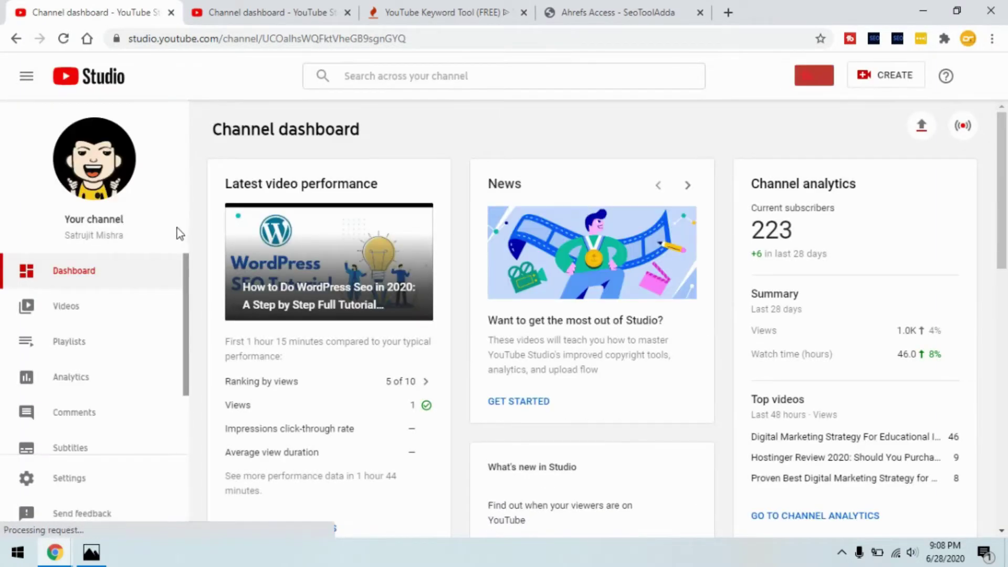
left_click(101, 319)
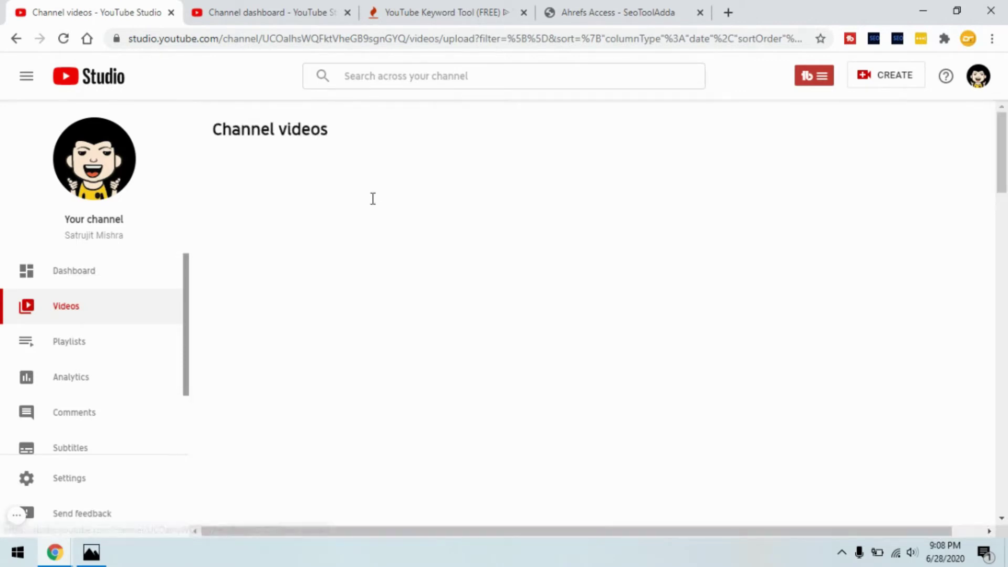
scroll(367, 254, "down", 2)
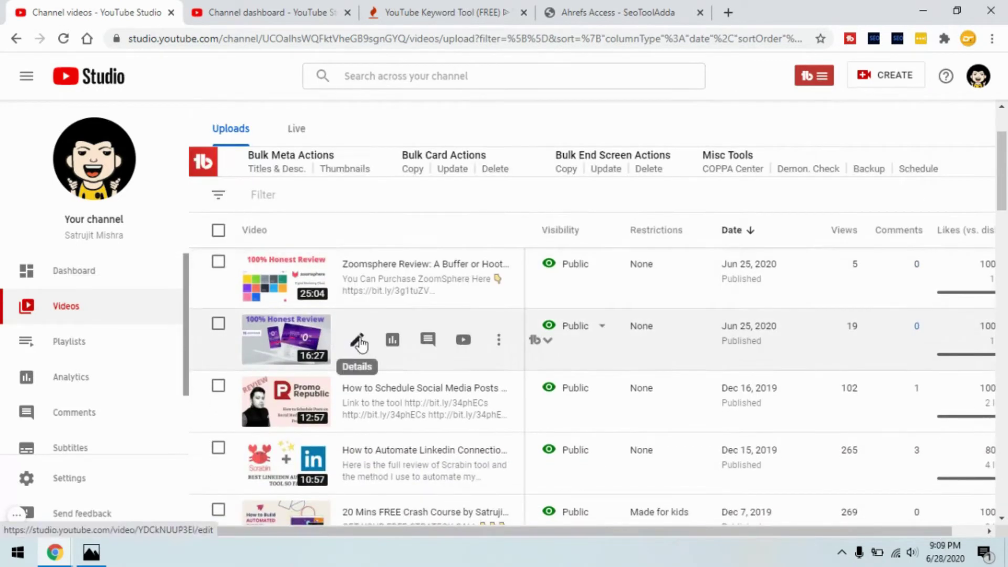
left_click(359, 341)
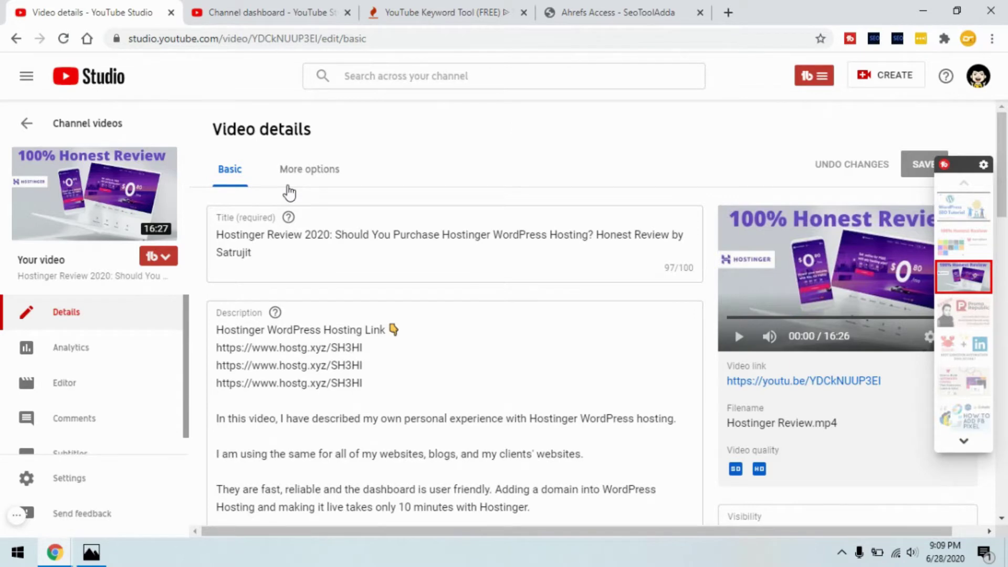
Step: View the YouTube SEO checklist image in Photos, then return to Chrome and highlight the Hostinger video's file name
left_click(91, 551)
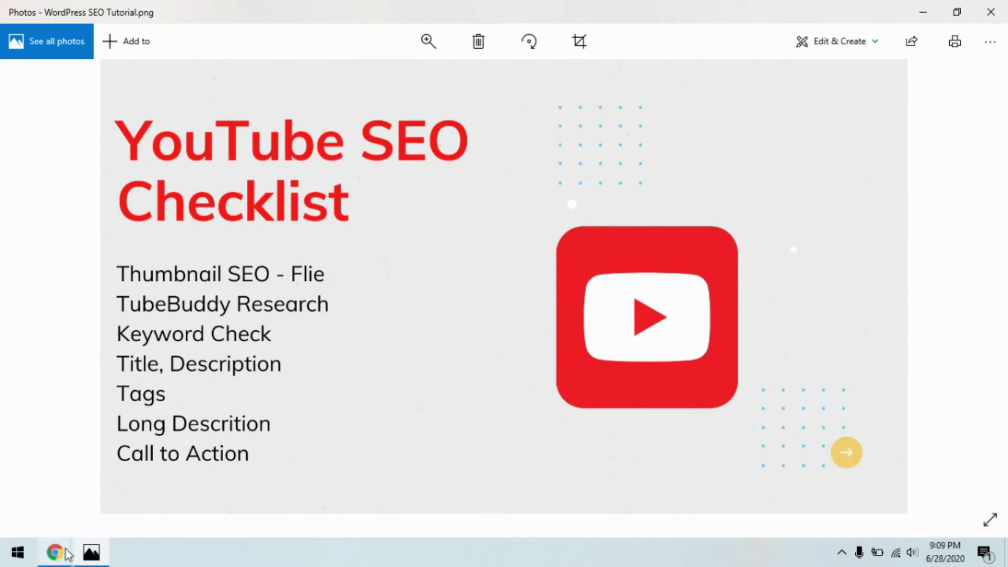
mouse_move(55, 552)
left_click(68, 496)
scroll(668, 363, "down", 3)
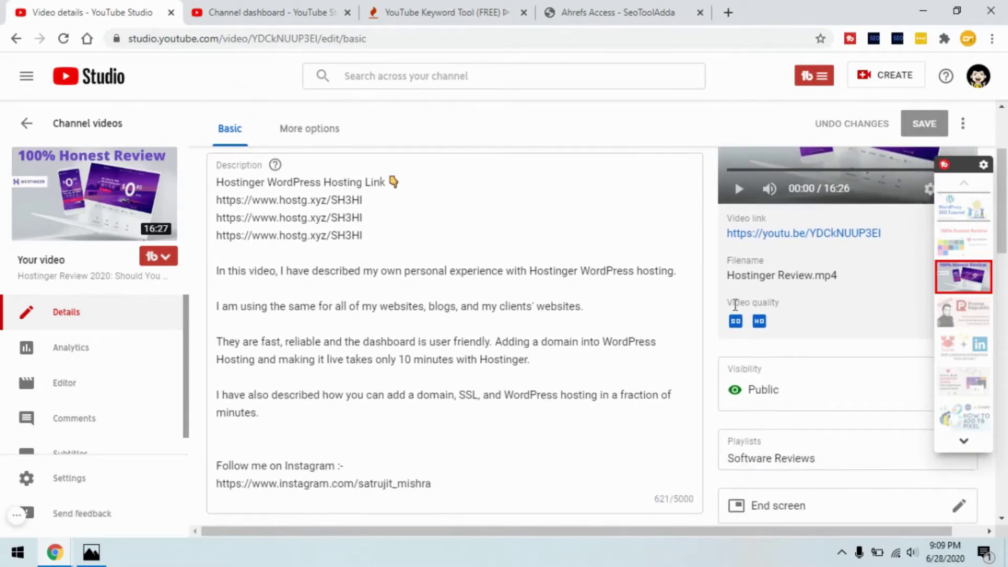
left_click_drag(731, 275, 840, 283)
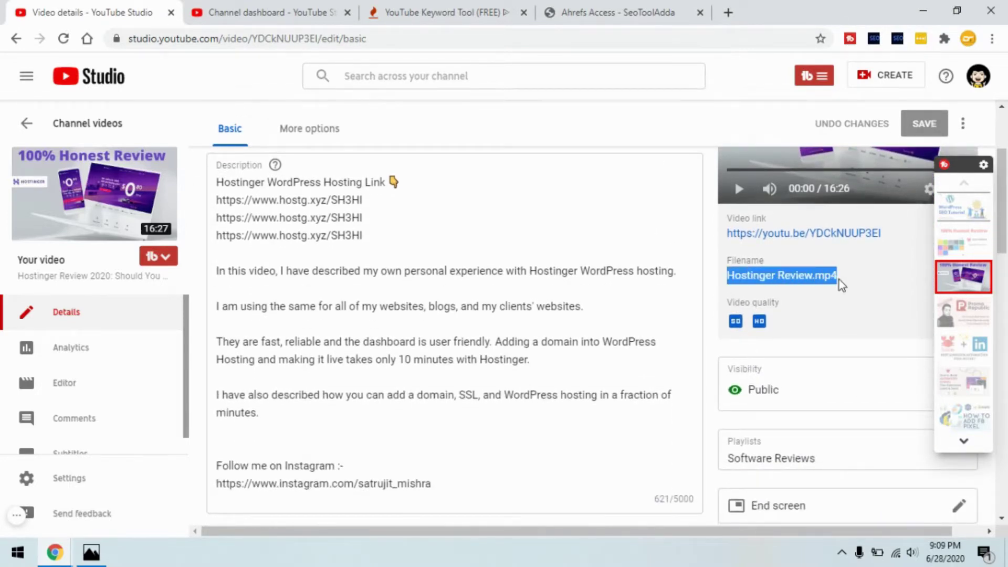
Step: Rename the MP4 video on the desktop to Hostinger_Review_2020 and move its icon to an empty area near the desktop's middle
left_click(922, 9)
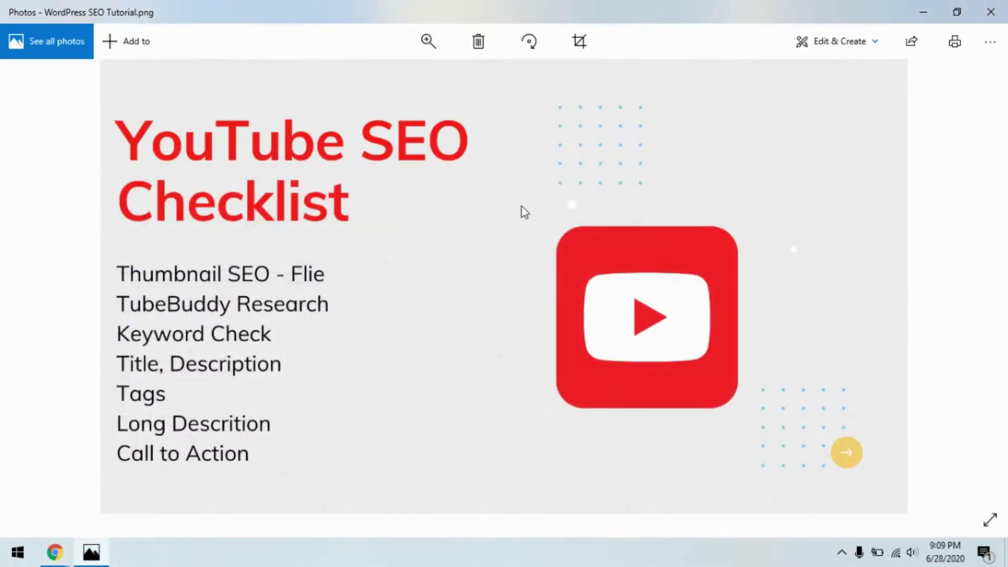
left_click(910, 2)
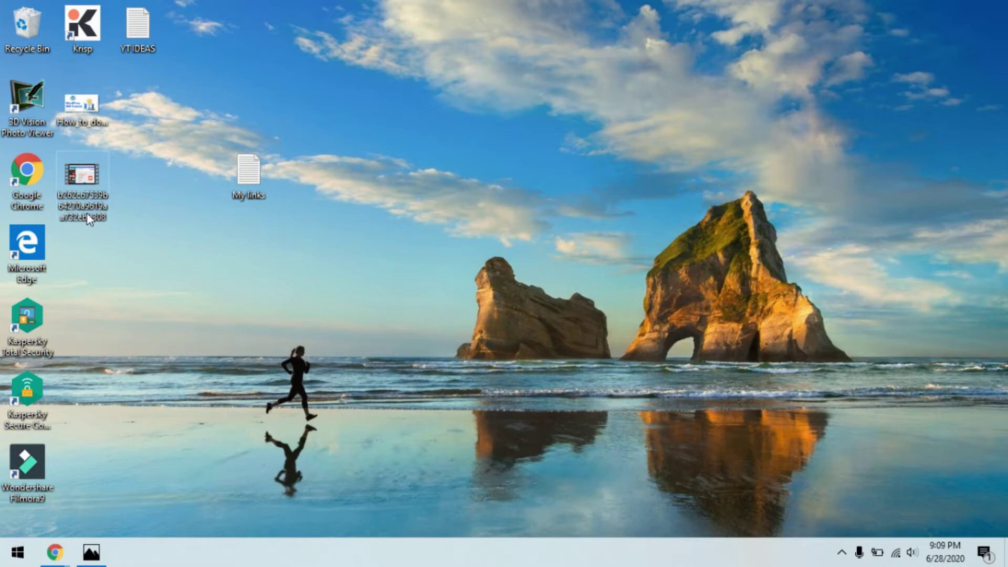
mouse_move(87, 212)
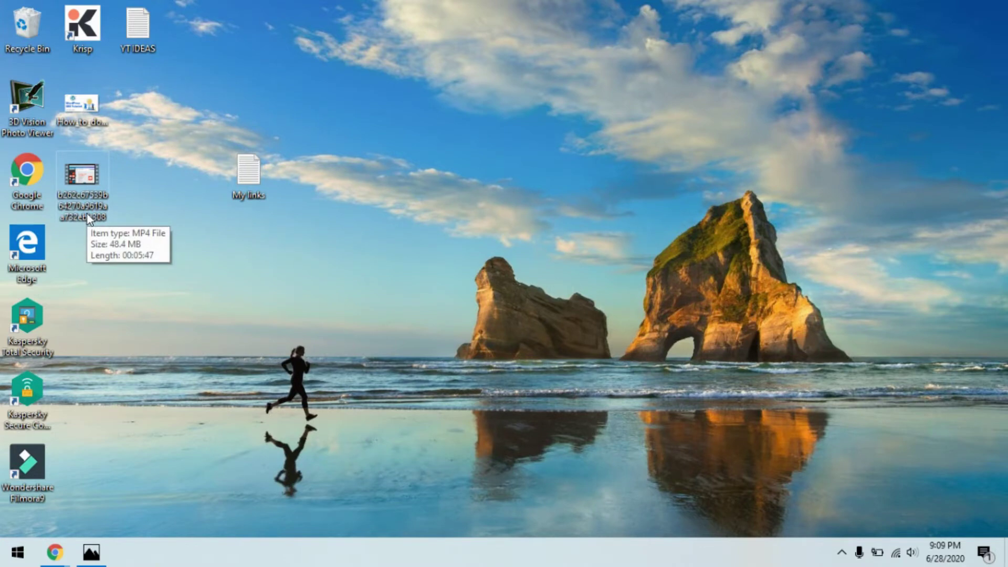
right_click(88, 218)
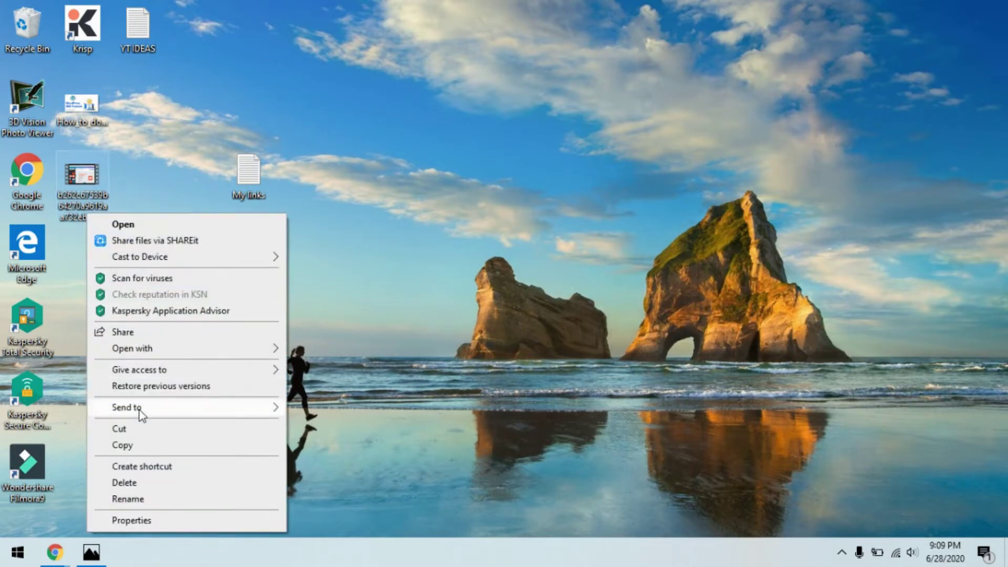
left_click(127, 499)
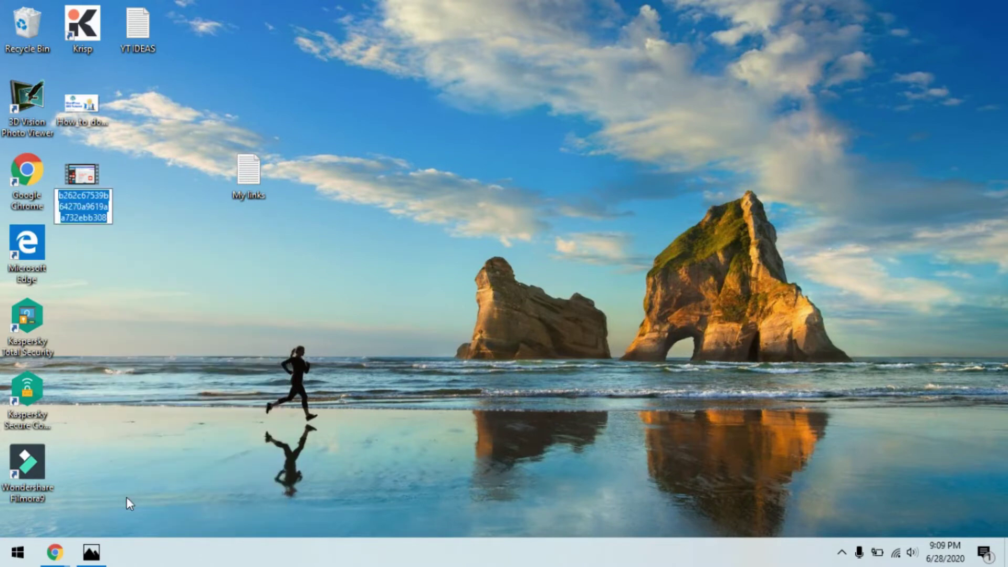
type("Hostinger")
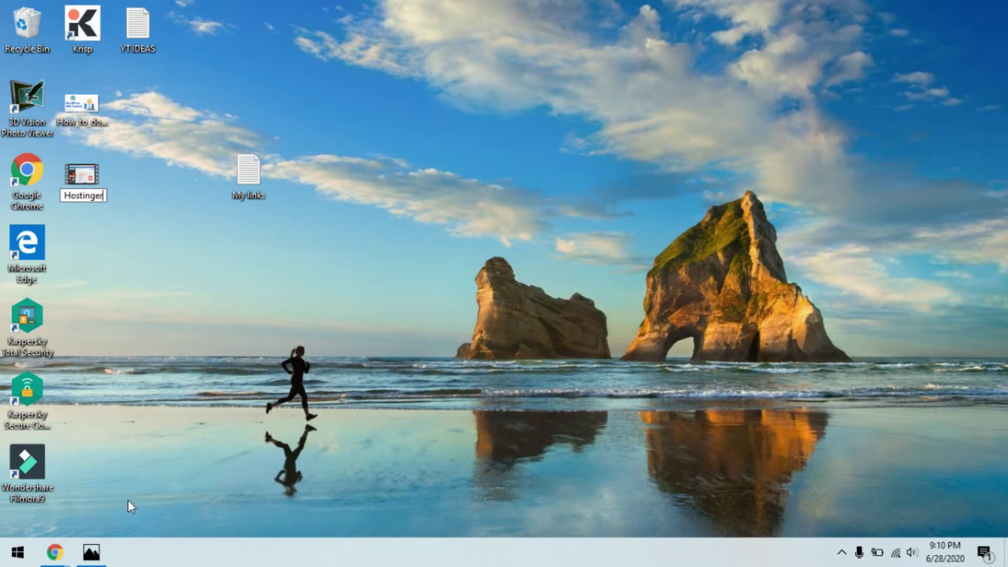
type("_Rev")
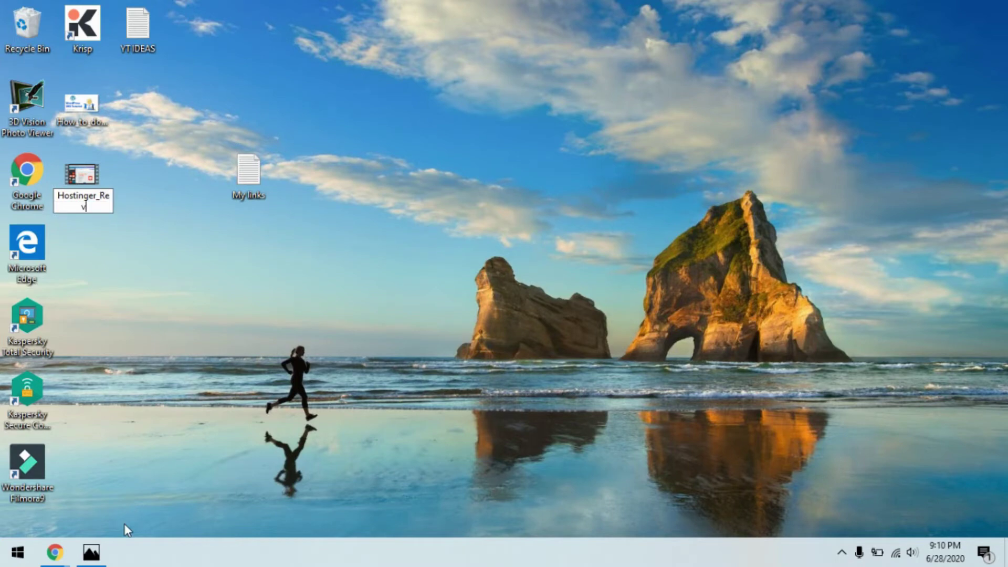
type("e")
key("BackSpace")
type("iew_2-2")
key("BackSpace")
key("BackSpace")
type("020")
key("Return")
left_click_drag(110, 194, 499, 197)
mouse_move(463, 206)
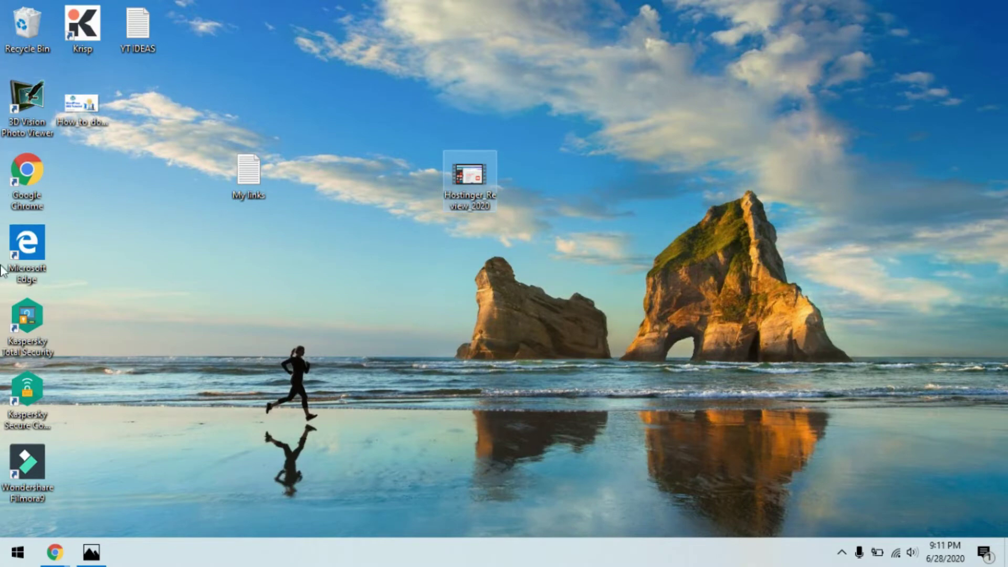
Step: Return to the Hostinger video's details in Chrome and view its Thumbnail section
left_click(57, 553)
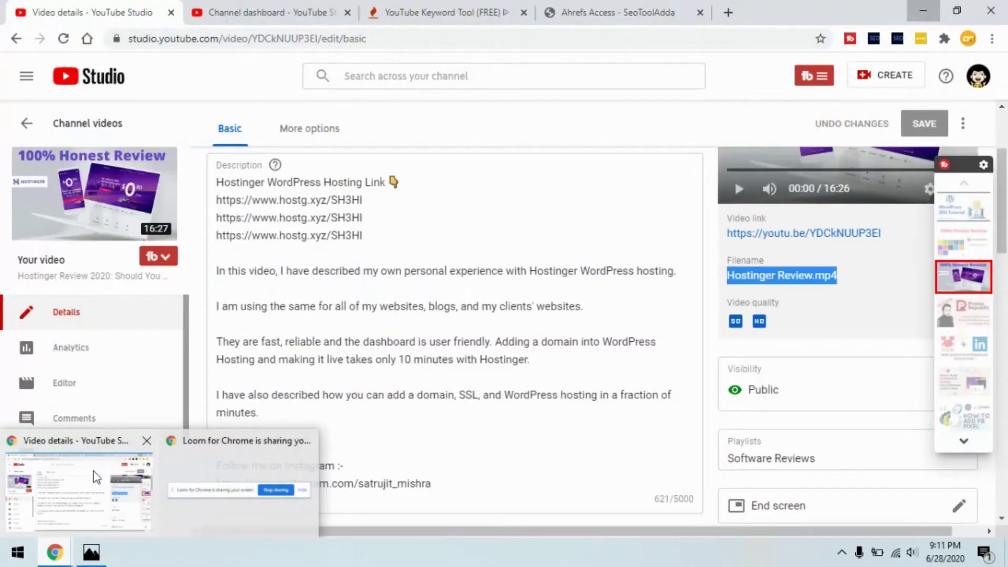
left_click(91, 486)
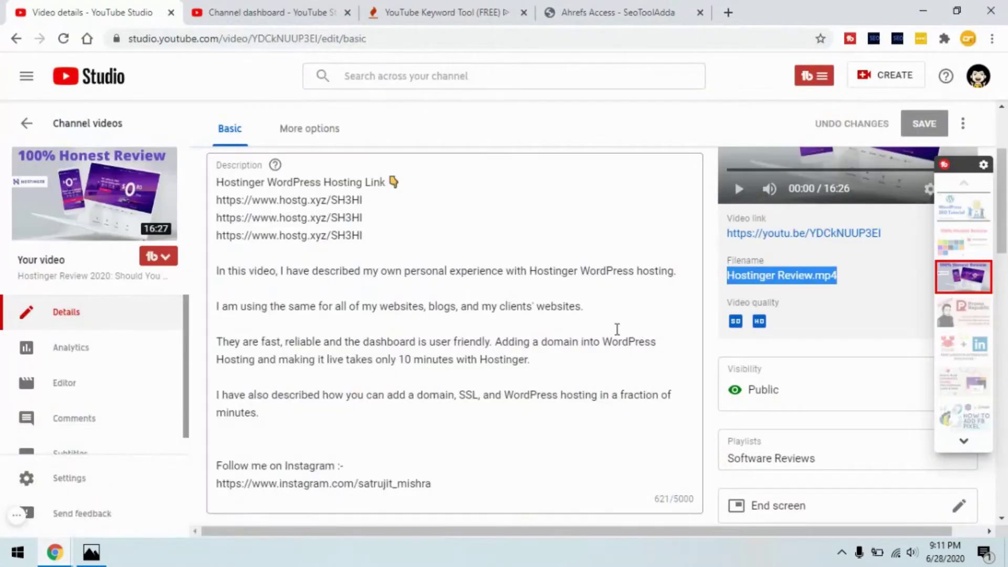
scroll(591, 369, "down", 7)
scroll(592, 370, "up", 1)
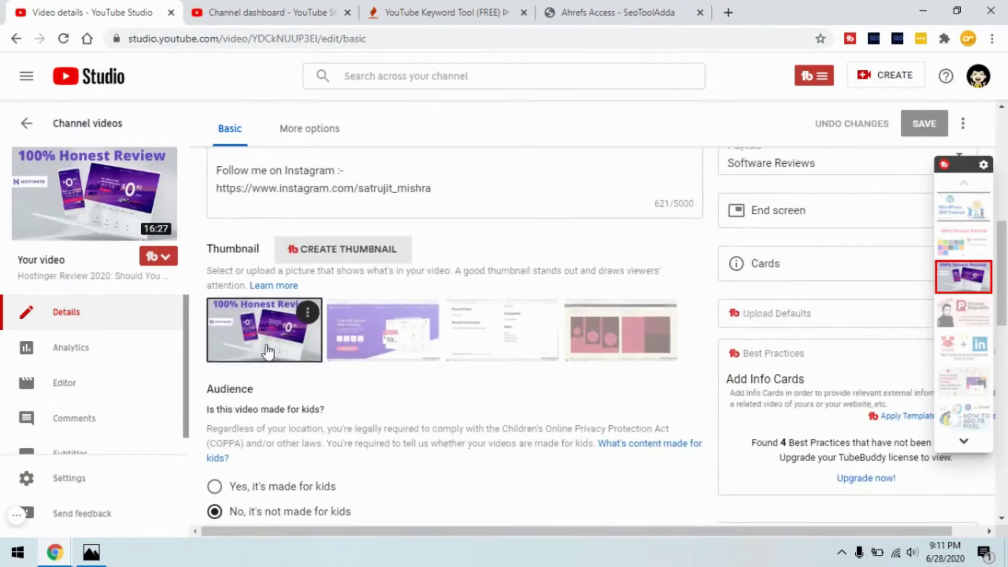
scroll(268, 351, "up", 1)
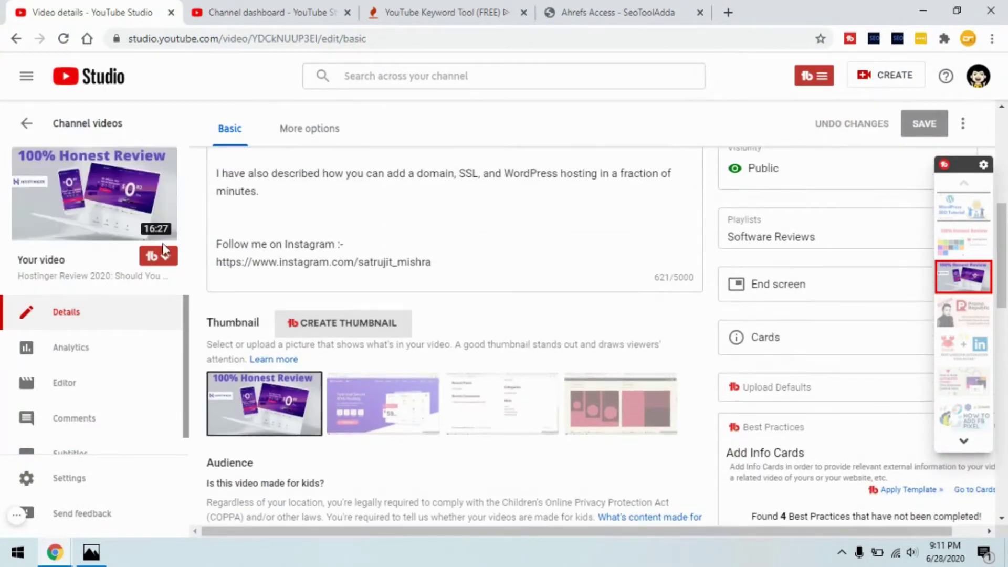
scroll(558, 410, "down", 2)
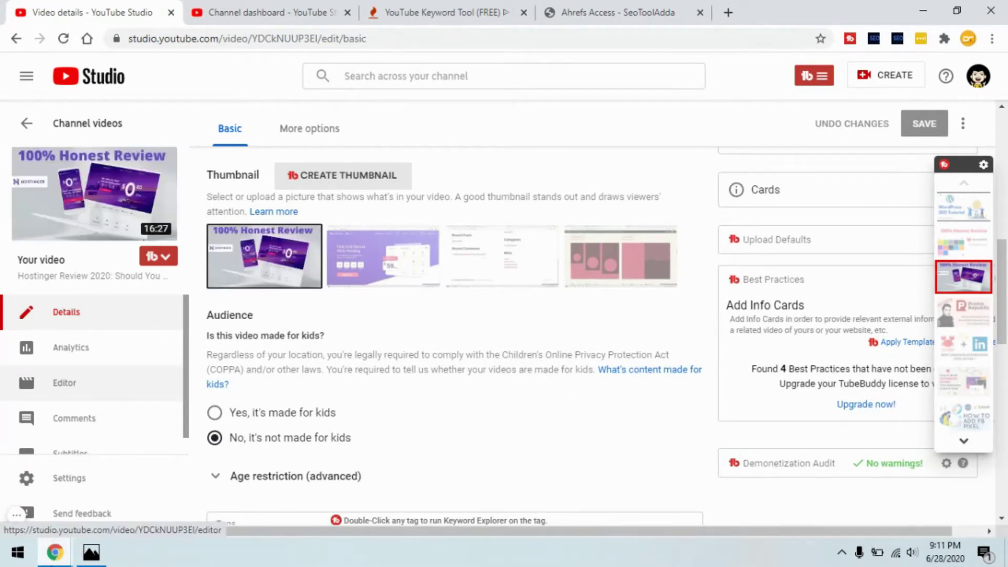
Step: Minimize Chrome, view the desktop image How_to_do_wordpress_seo_2020 in Photos, and close it
left_click(54, 552)
left_click(925, 7)
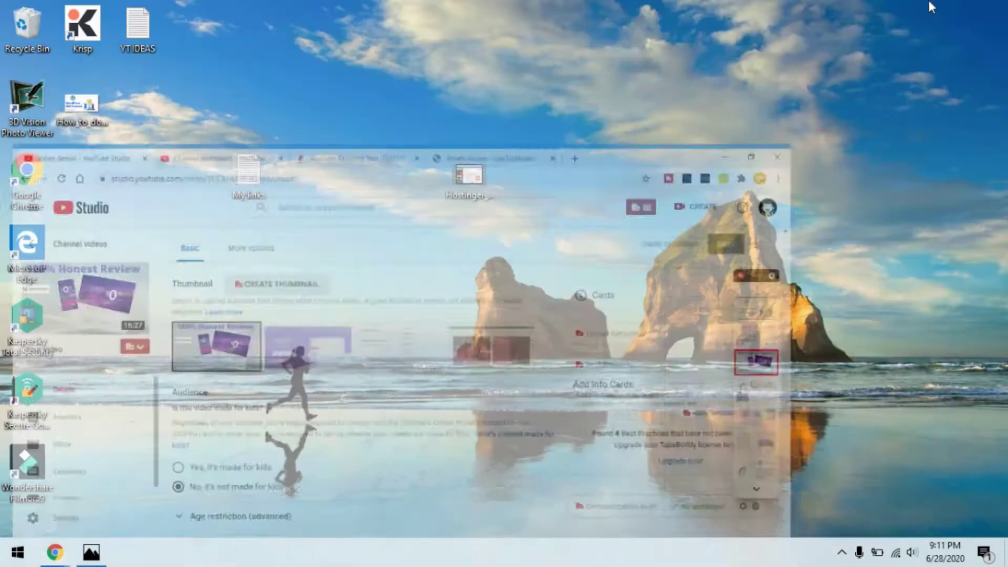
left_click(83, 108)
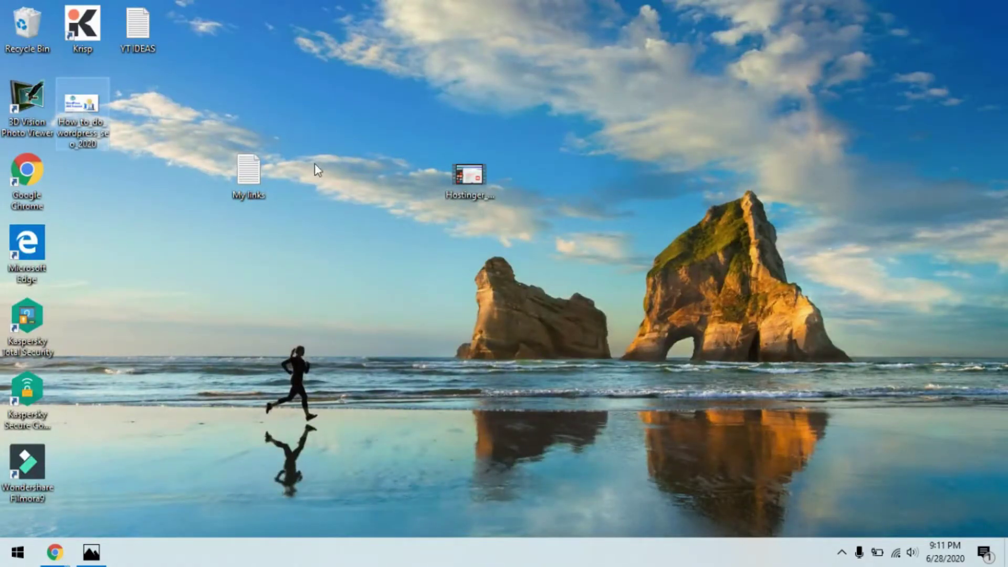
key("Return")
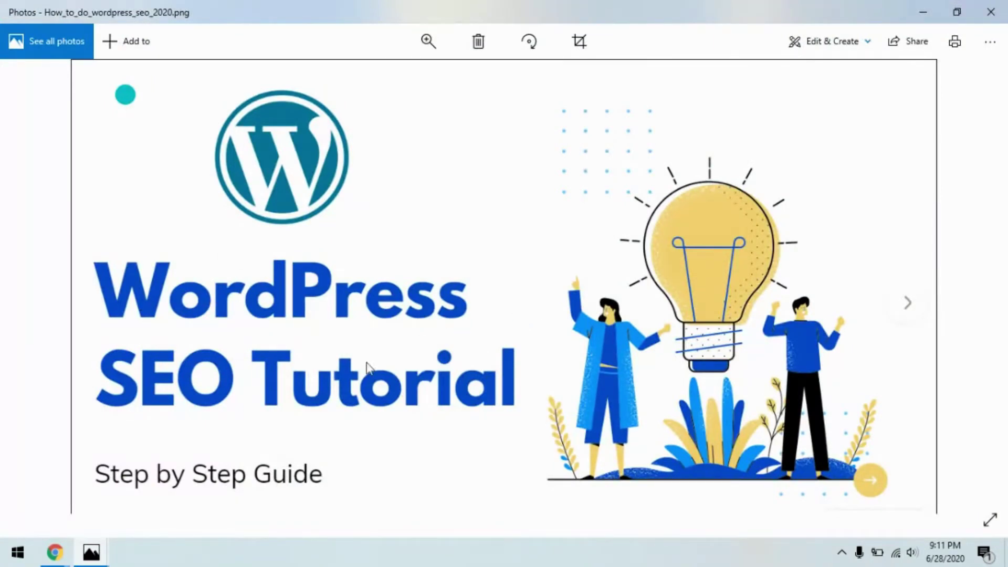
left_click(991, 12)
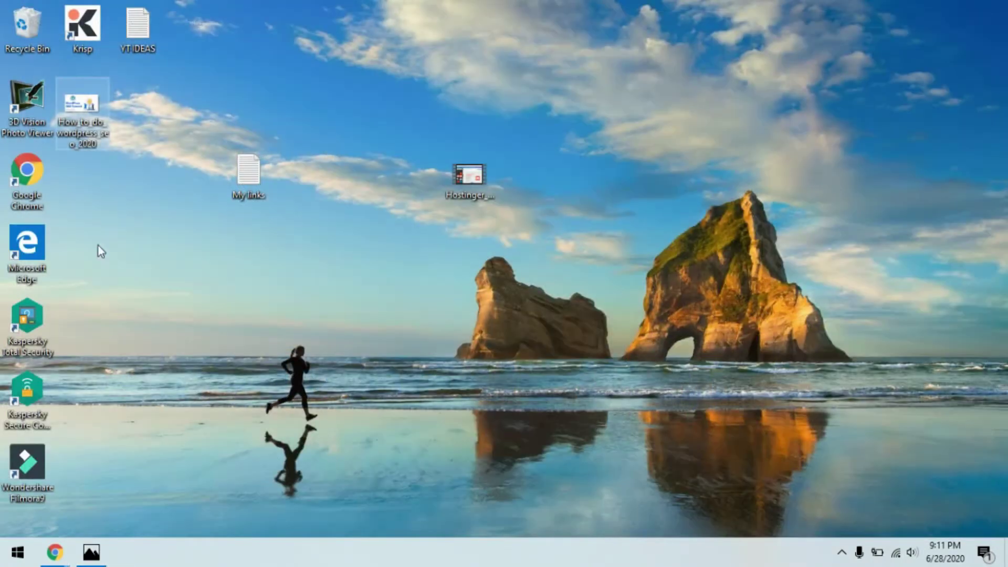
Step: Move the How_to_do_wordpress_seo_2020 image to an empty desktop area below My links and highlight its file name without changing it
left_click_drag(74, 118, 309, 278)
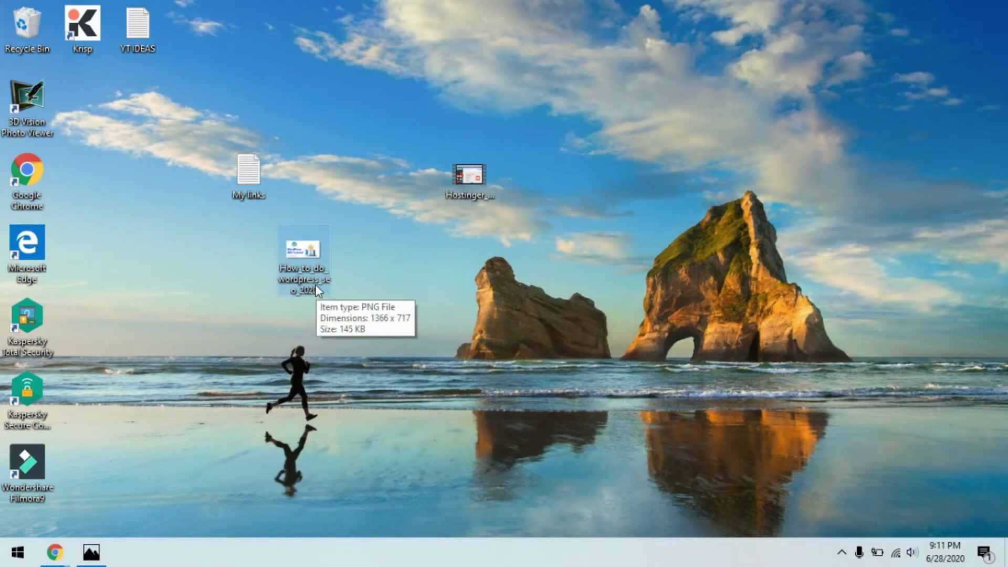
left_click(303, 285)
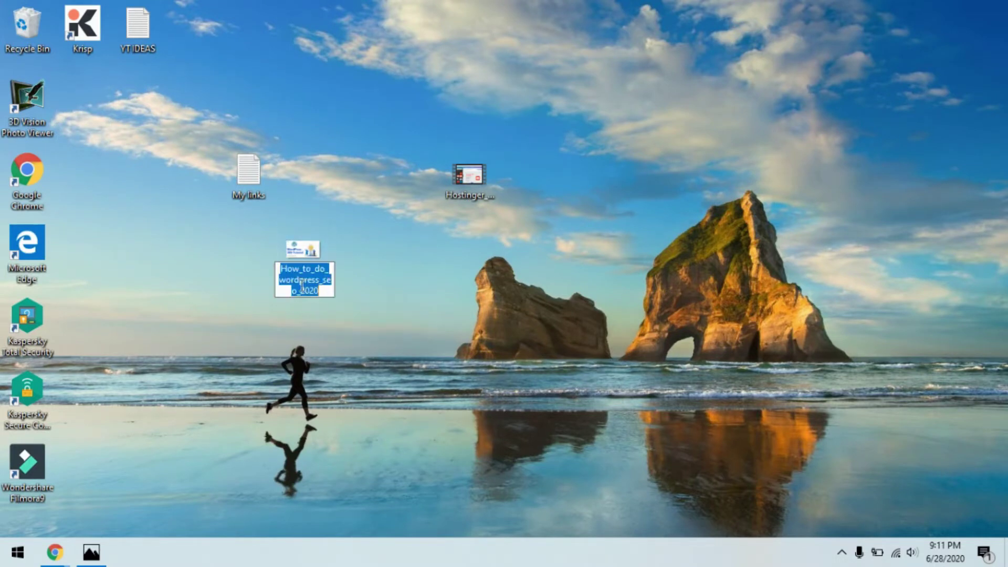
left_click(301, 285)
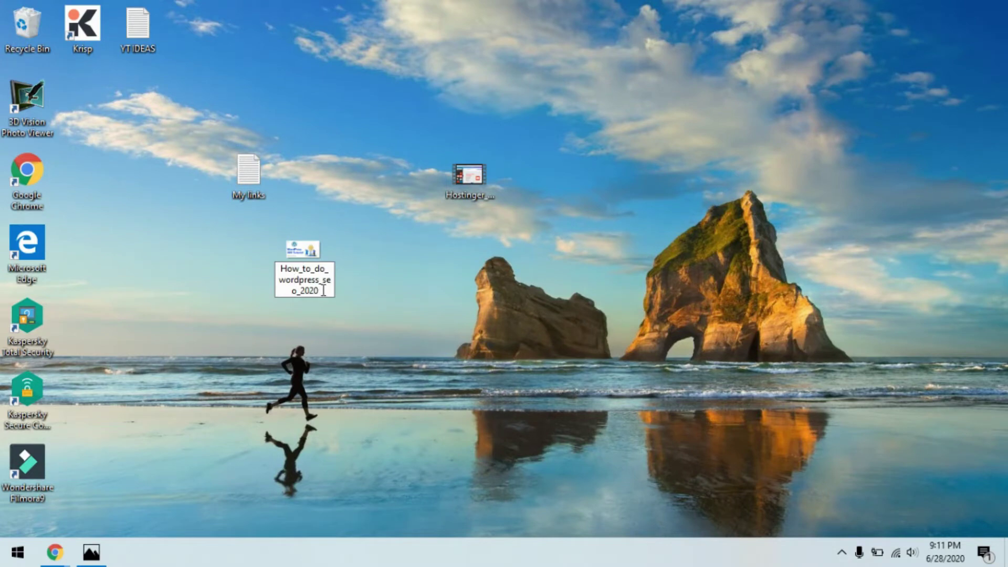
left_click(354, 300)
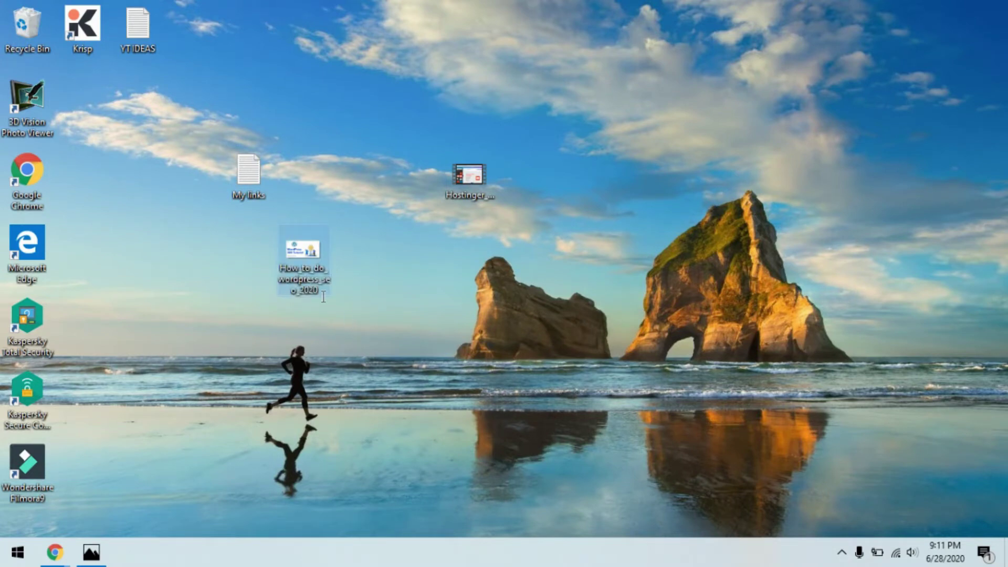
left_click(319, 261)
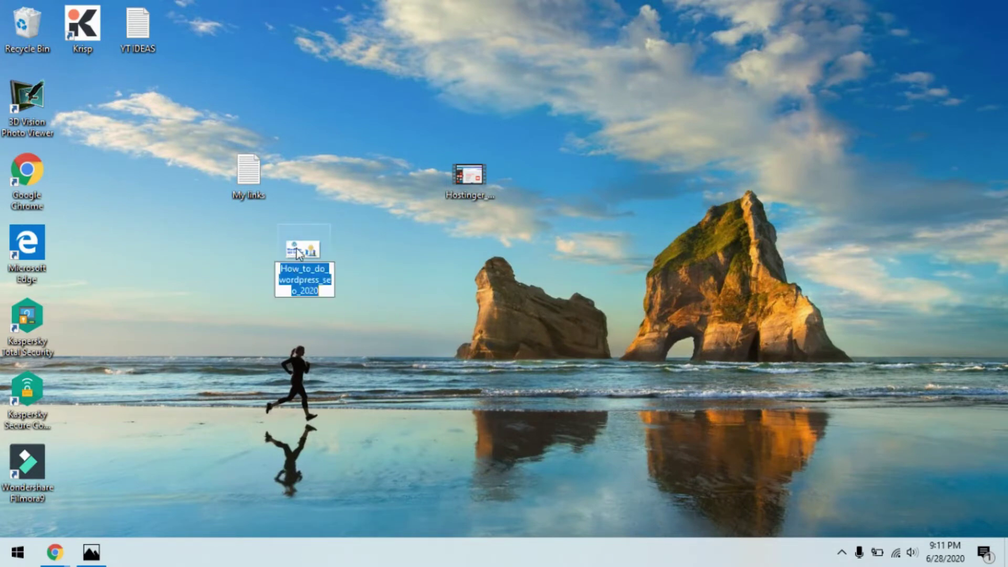
left_click(423, 331)
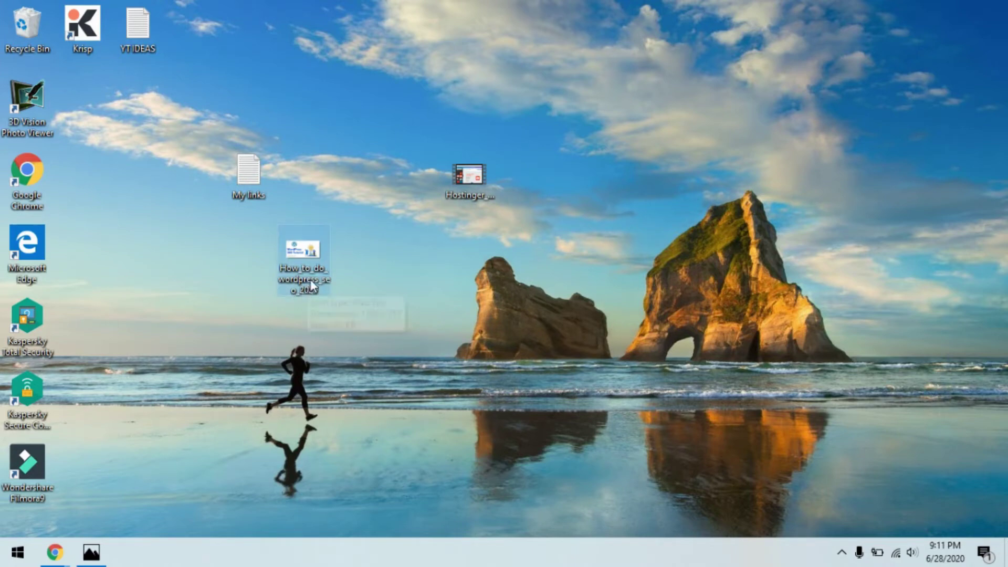
Step: Review the YouTube SEO checklist image in Photos, then return to the Hostinger video's details in Chrome
mouse_move(61, 552)
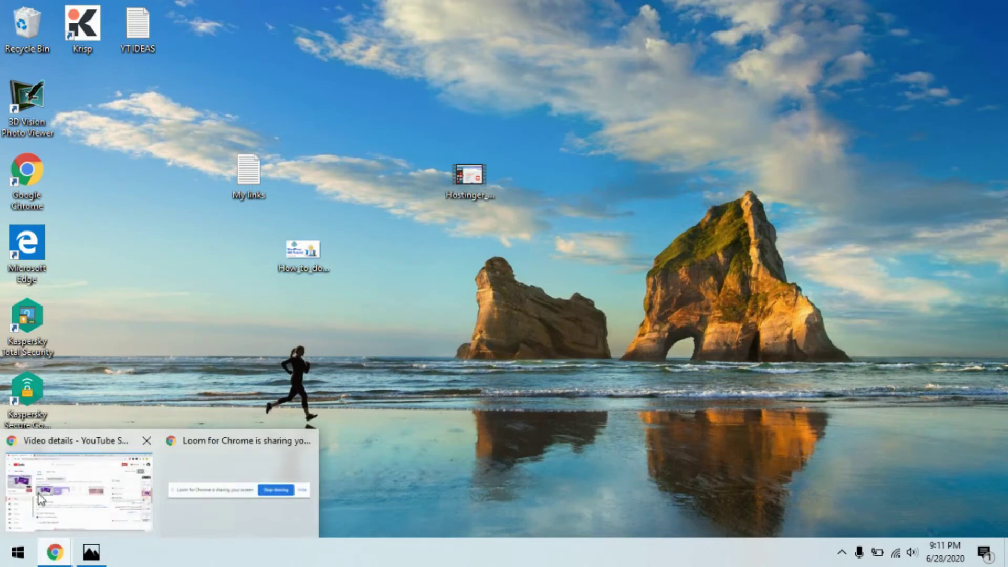
left_click(66, 473)
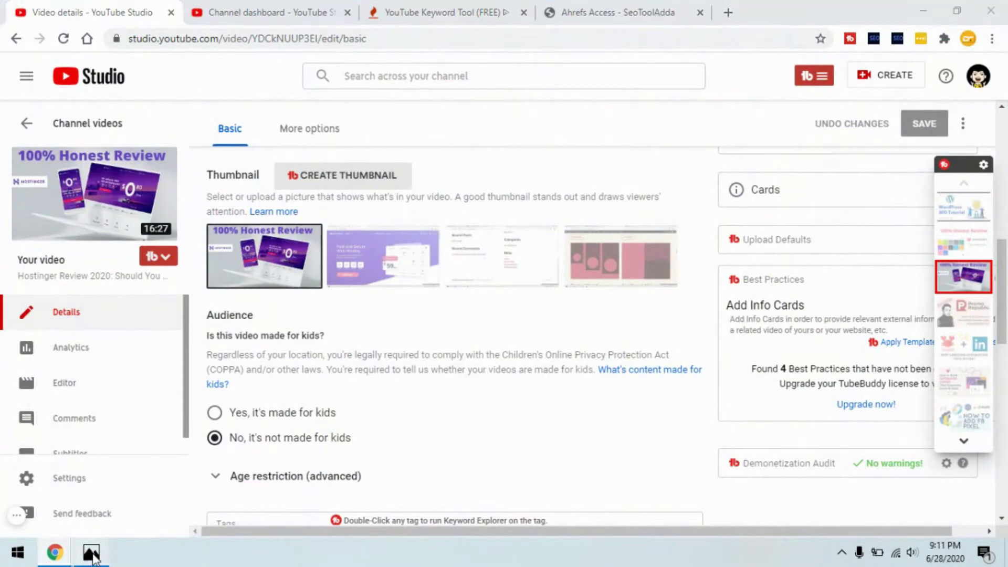
left_click(92, 554)
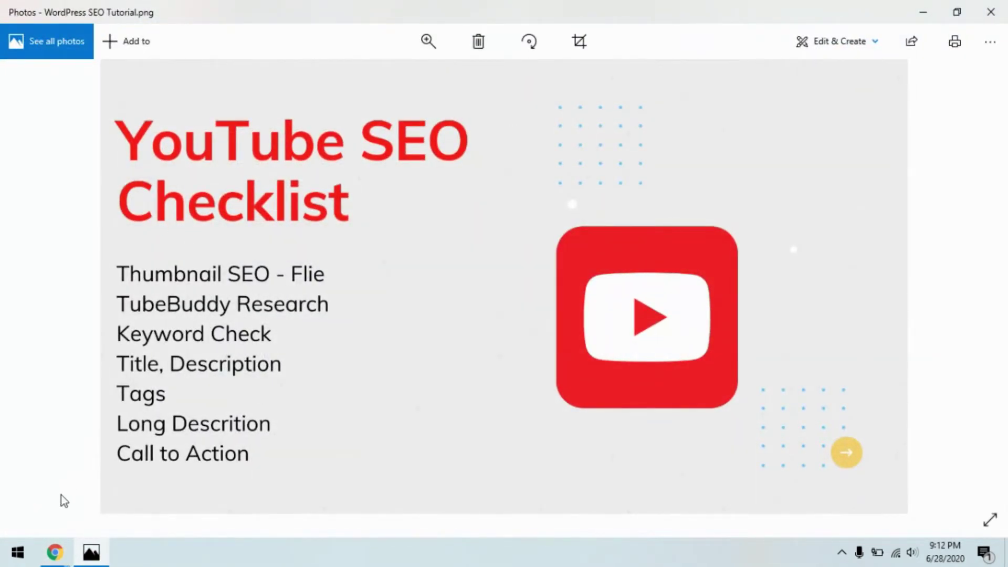
mouse_move(56, 551)
left_click(90, 476)
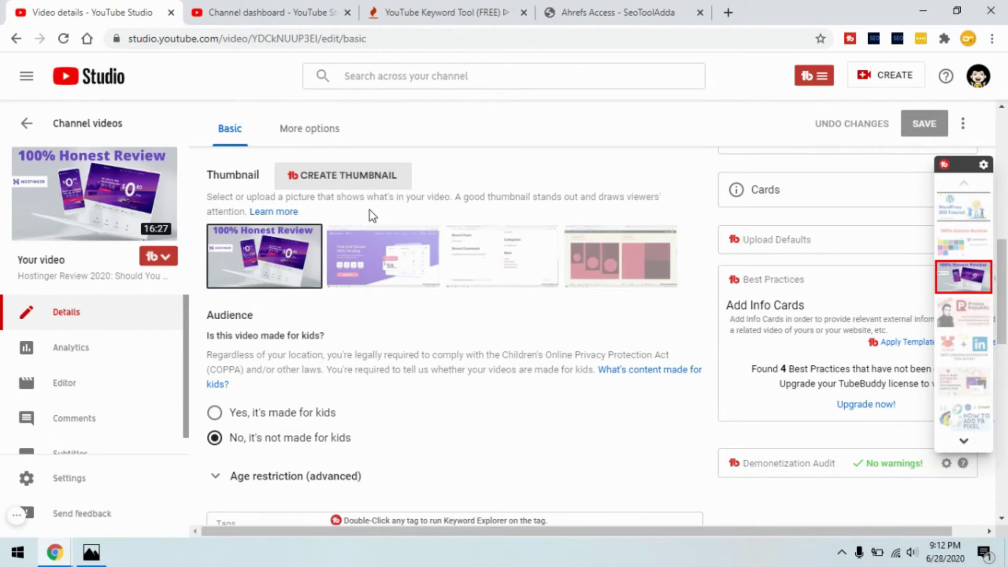
Step: Switch to the gaming channel's dashboard, highlight the TubeBuddy license type, and open TubeBuddy's Keyword Explorer
left_click(258, 12)
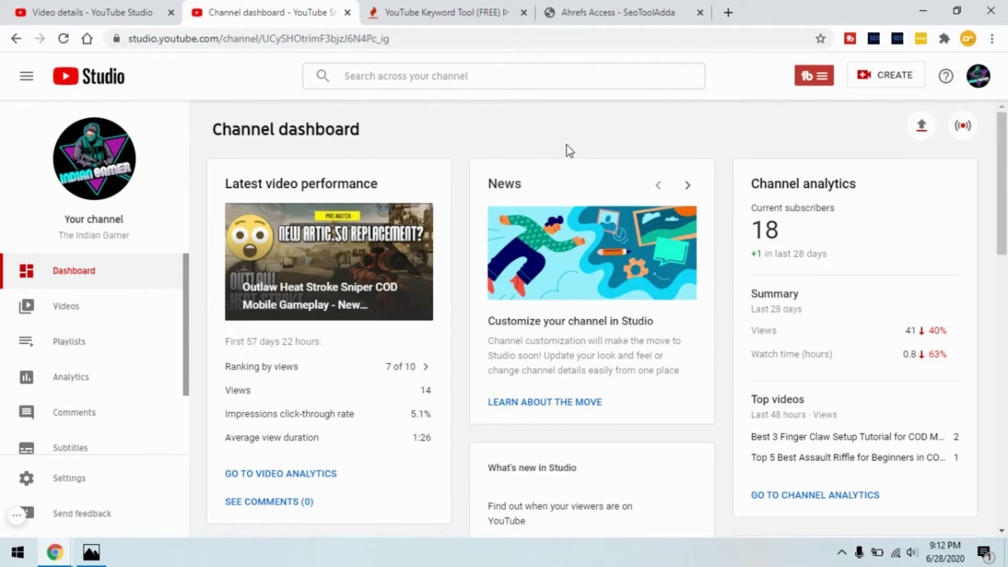
left_click(821, 81)
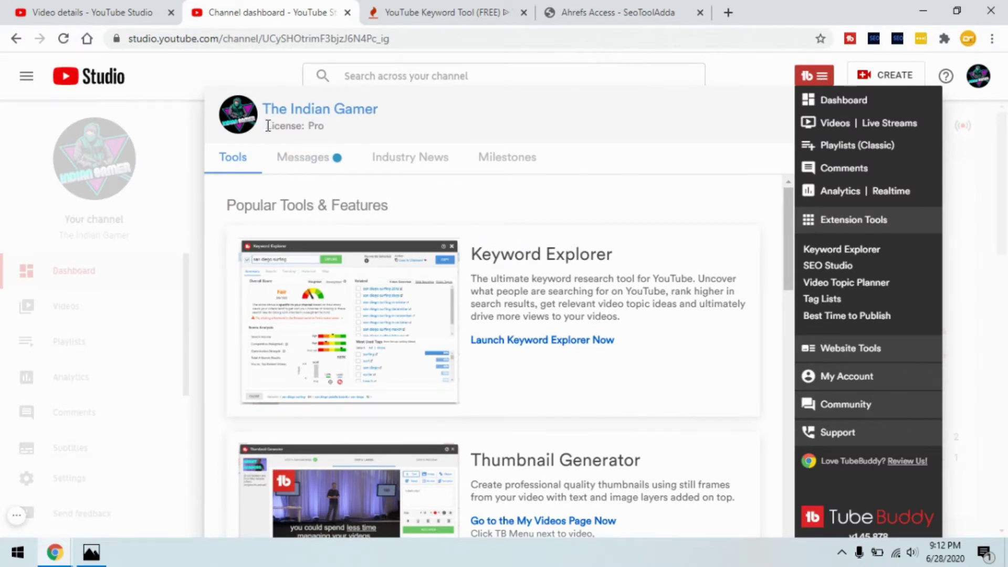
left_click_drag(268, 126, 342, 130)
left_click(352, 133)
left_click(842, 251)
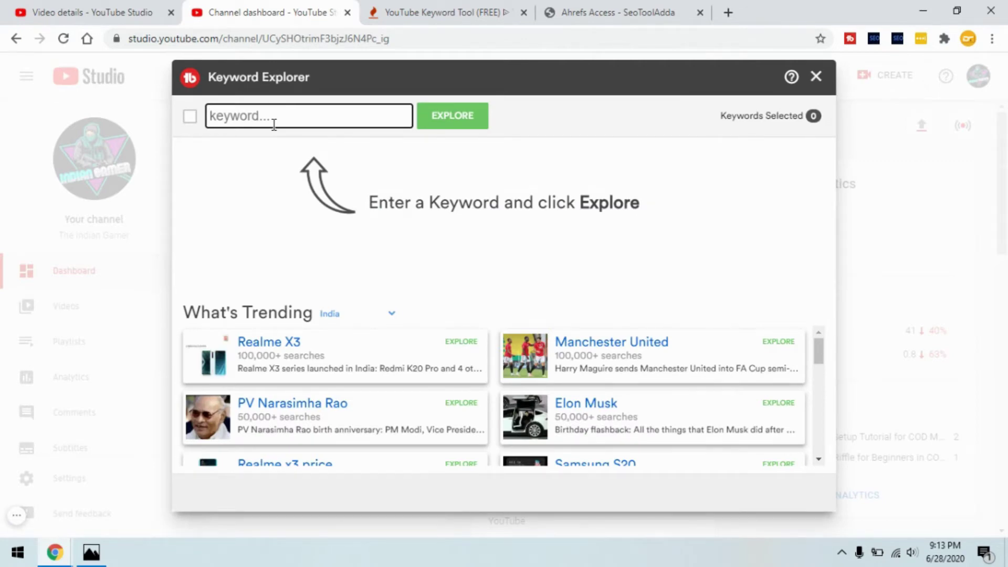
Step: Enter "hostinger review" as the keyword and explore the suggestion "hostinger review 2020"
type("hows")
key("BackSpace")
type("stinger")
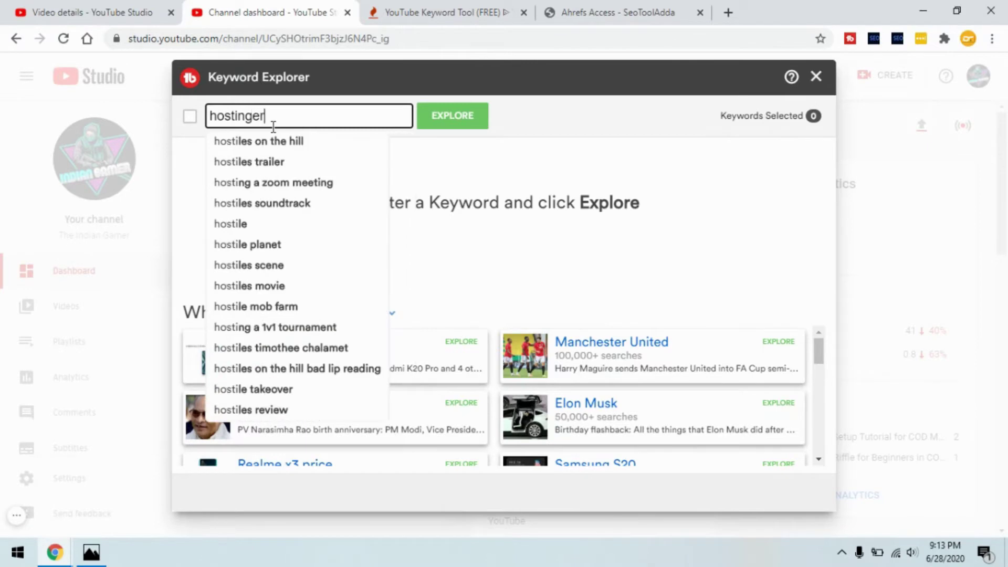
type(" review")
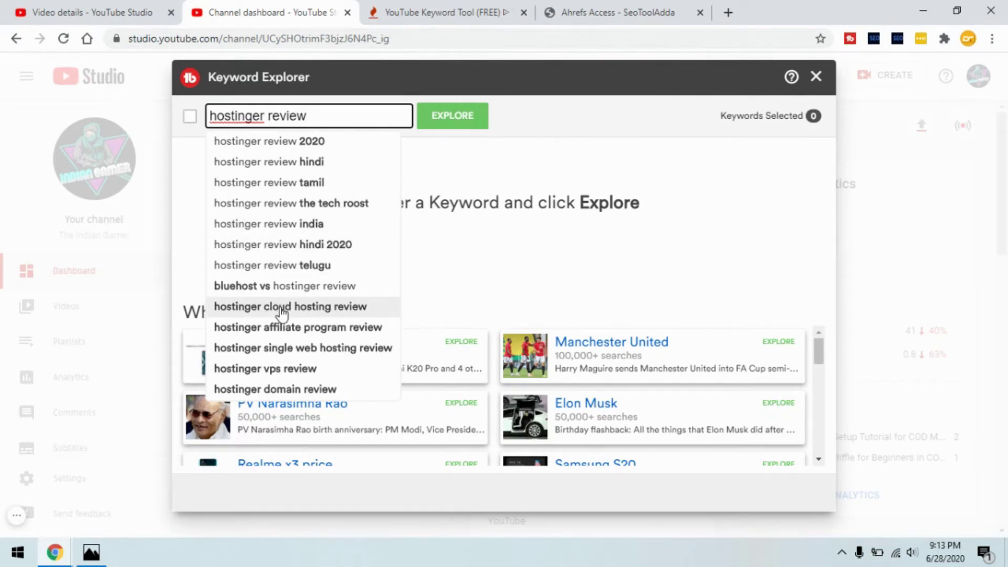
left_click(270, 142)
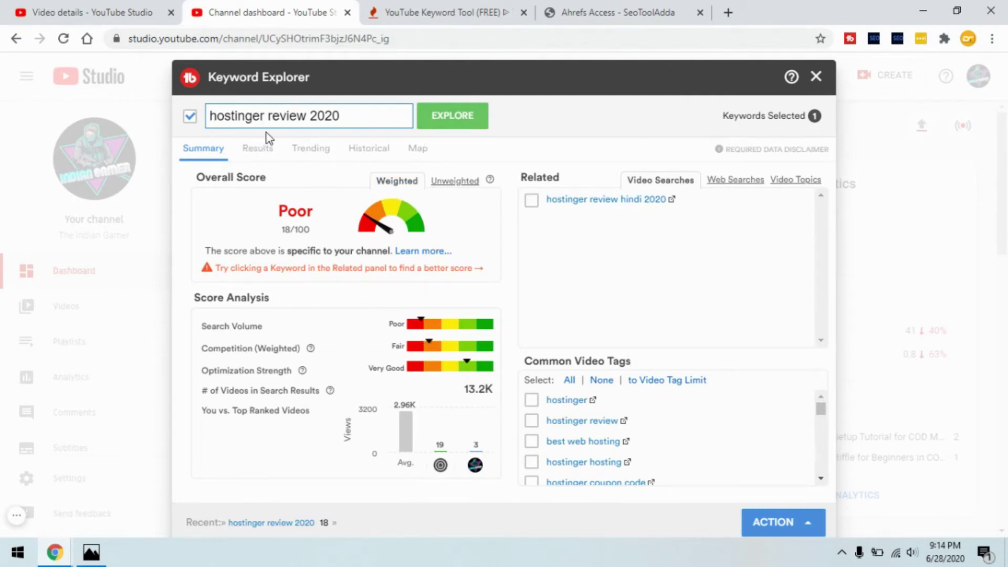
Step: Compare the keyword's unweighted and weighted overall scores, highlighting the explanation of the unweighted score
left_click(451, 185)
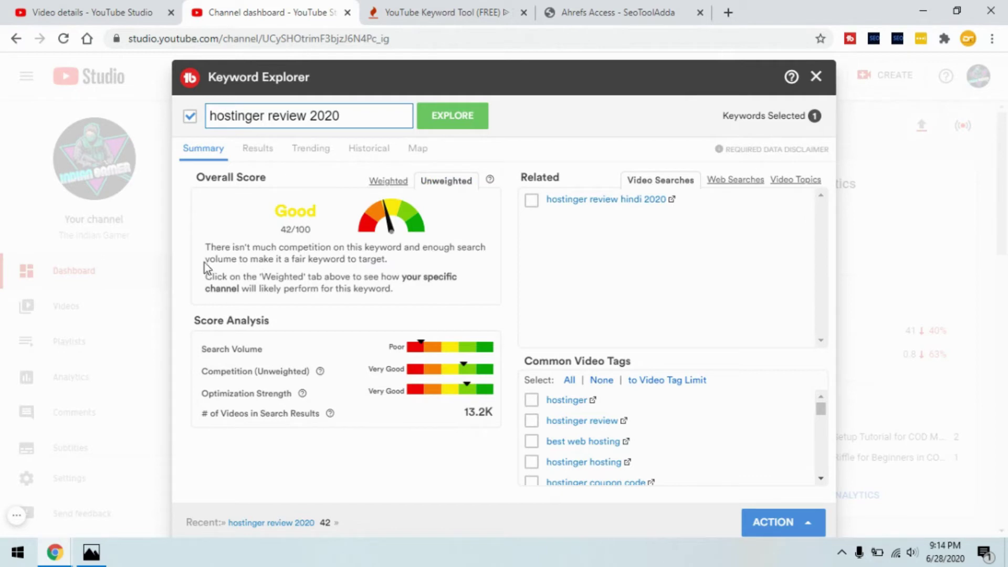
left_click_drag(219, 247, 282, 257)
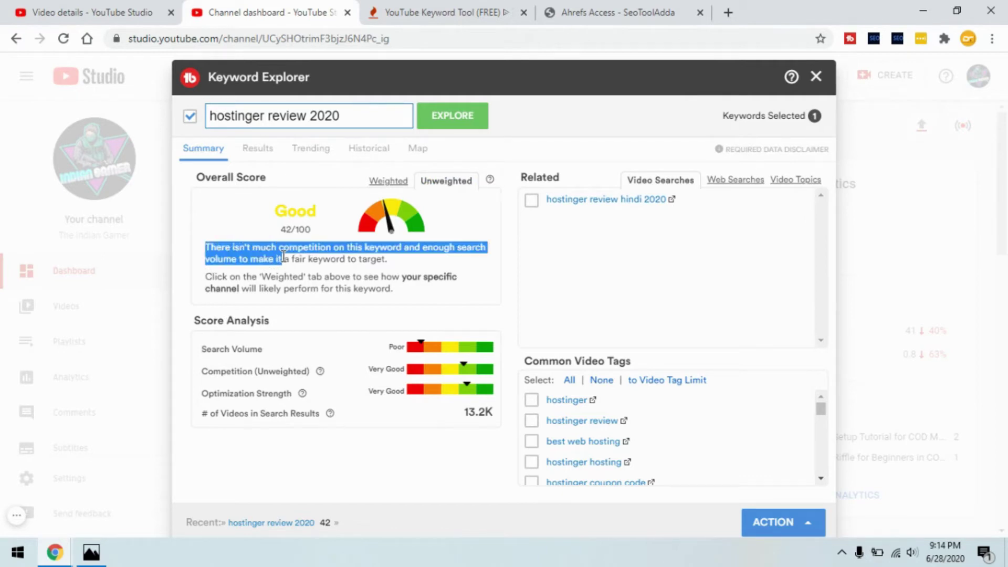
left_click(325, 258)
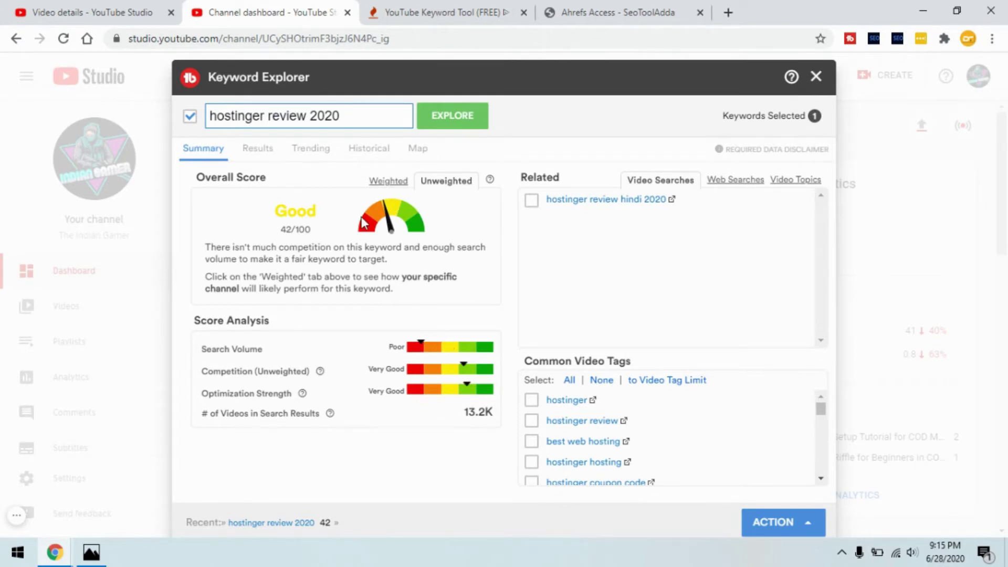
left_click(390, 183)
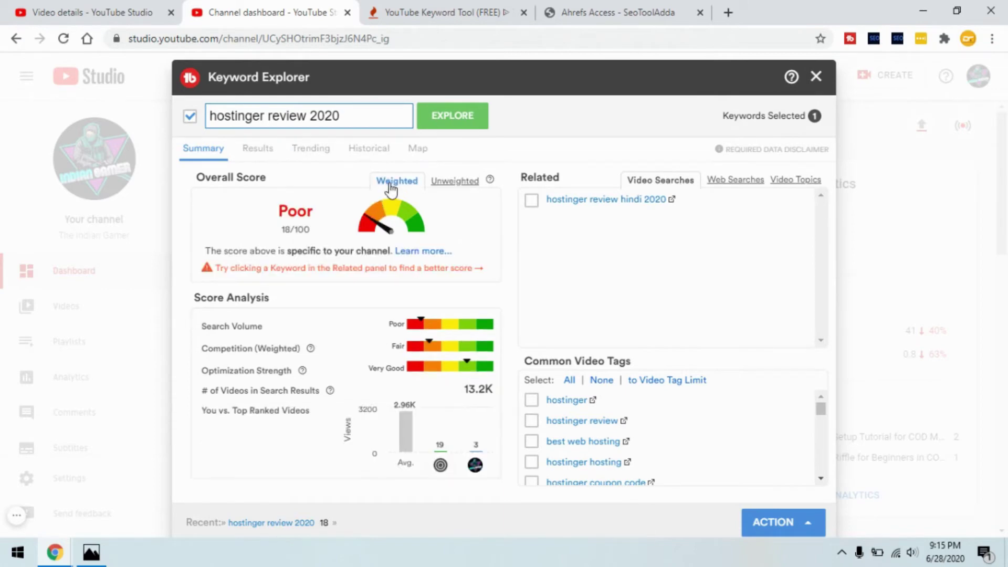
Step: Examine the ranked search results for "hostinger review 2020", comparing competing videos' titles and views with the channel's own Hostinger video
left_click(258, 152)
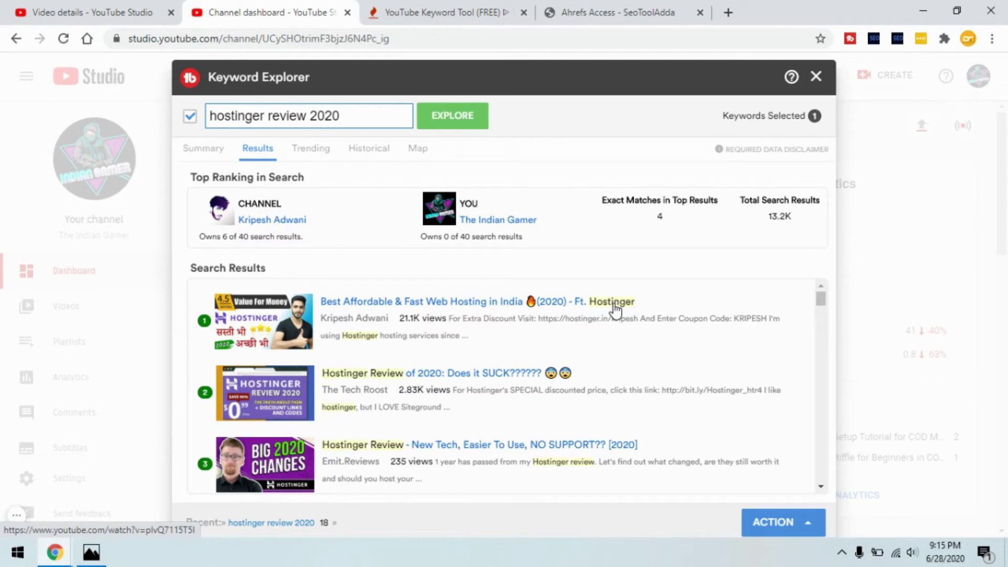
scroll(614, 310, "down", 1)
scroll(525, 346, "up", 1)
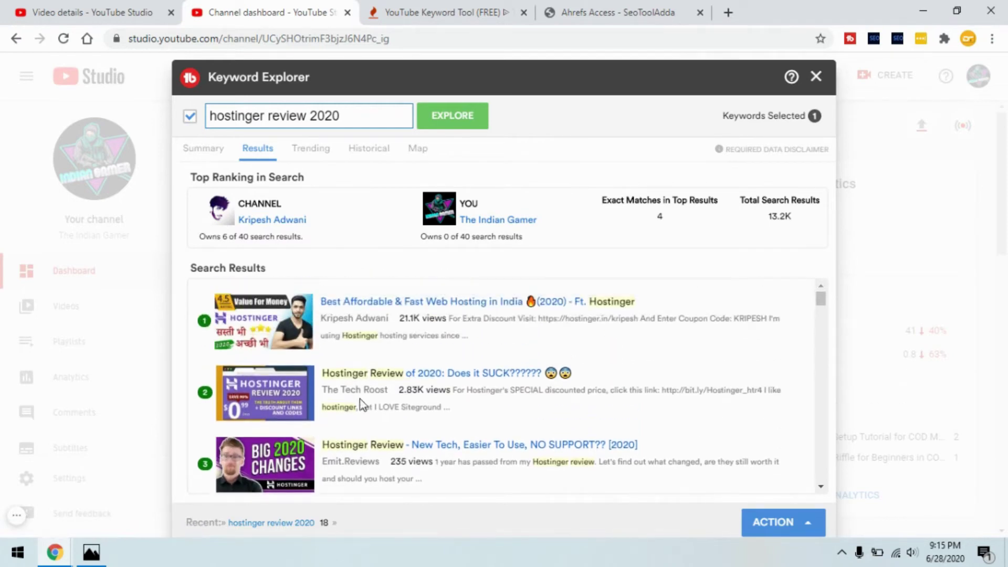
scroll(355, 415, "down", 1)
scroll(354, 417, "up", 1)
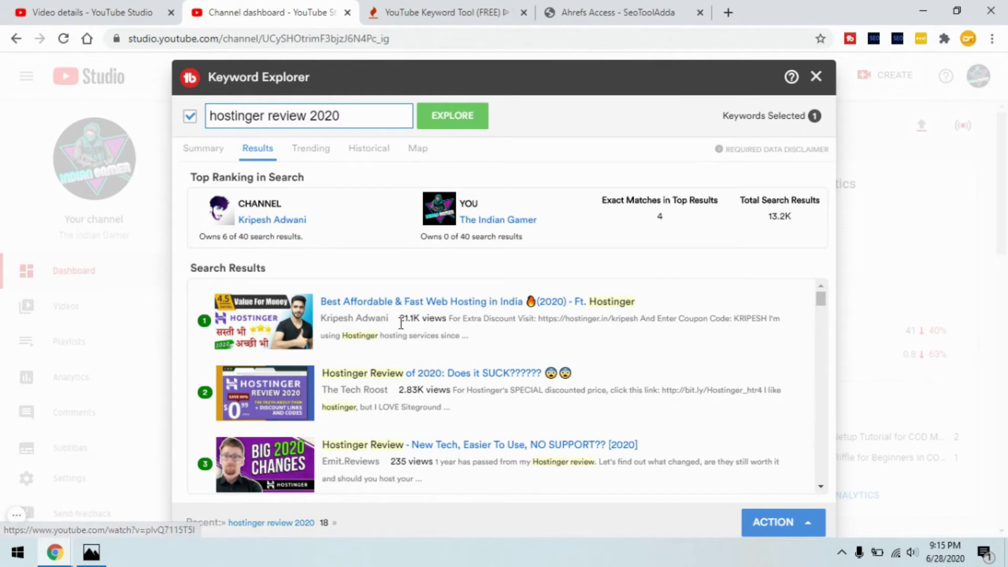
scroll(404, 368, "down", 3)
scroll(402, 364, "down", 10)
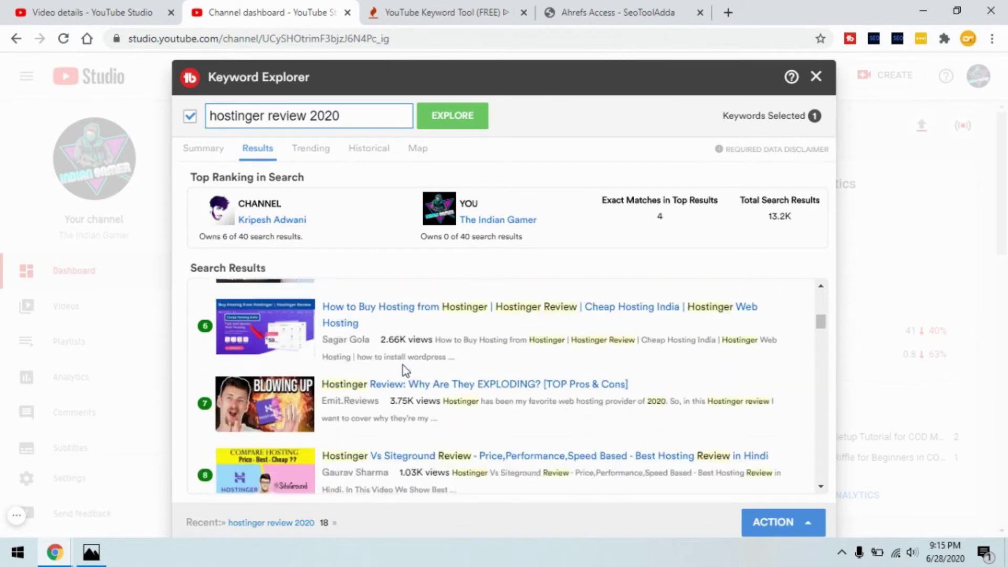
scroll(402, 366, "down", 4)
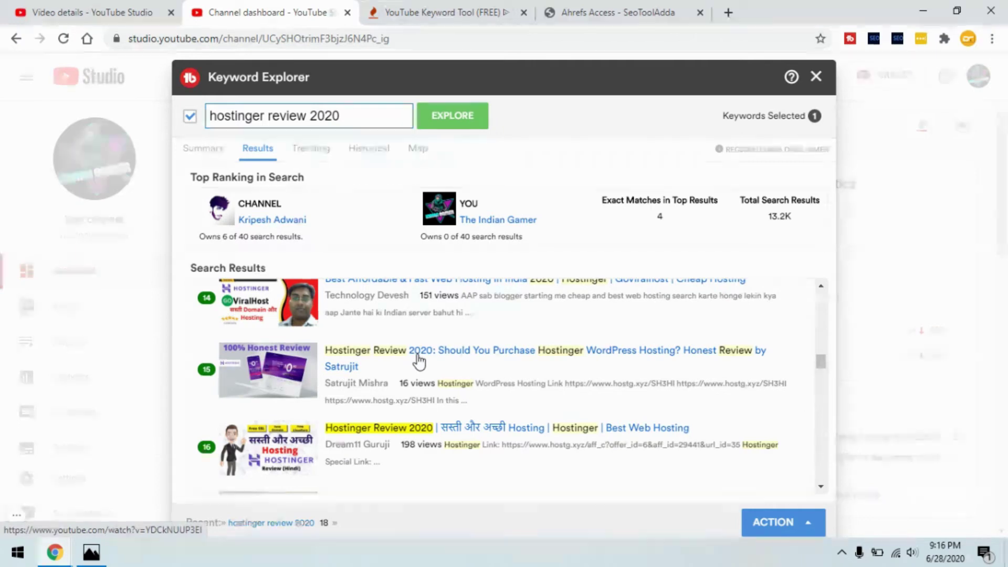
scroll(418, 358, "up", 15)
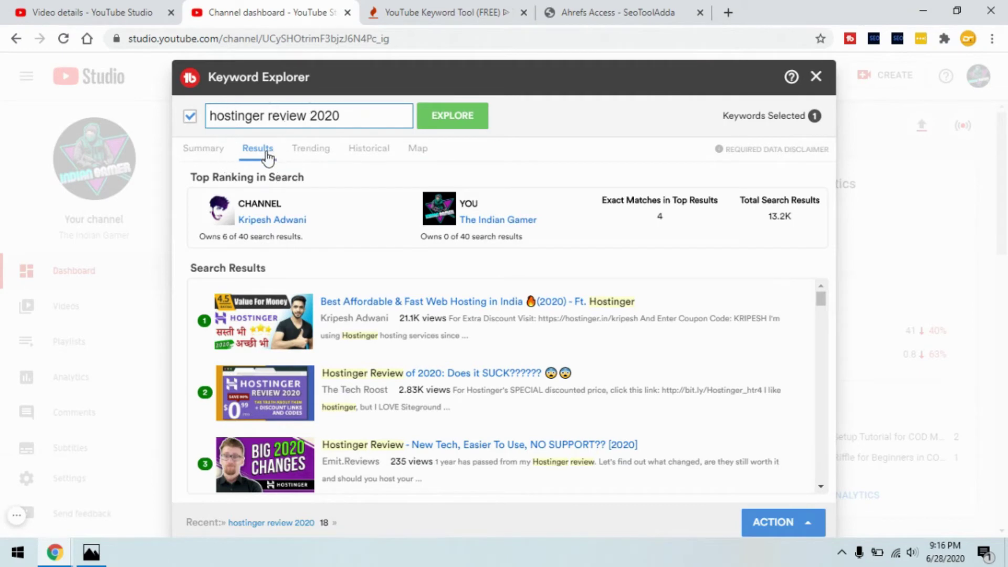
Step: Reopen the Keyword Explorer from the summary of "hostinger review 2020" and explore the keyword "hostinger review"
left_click(202, 156)
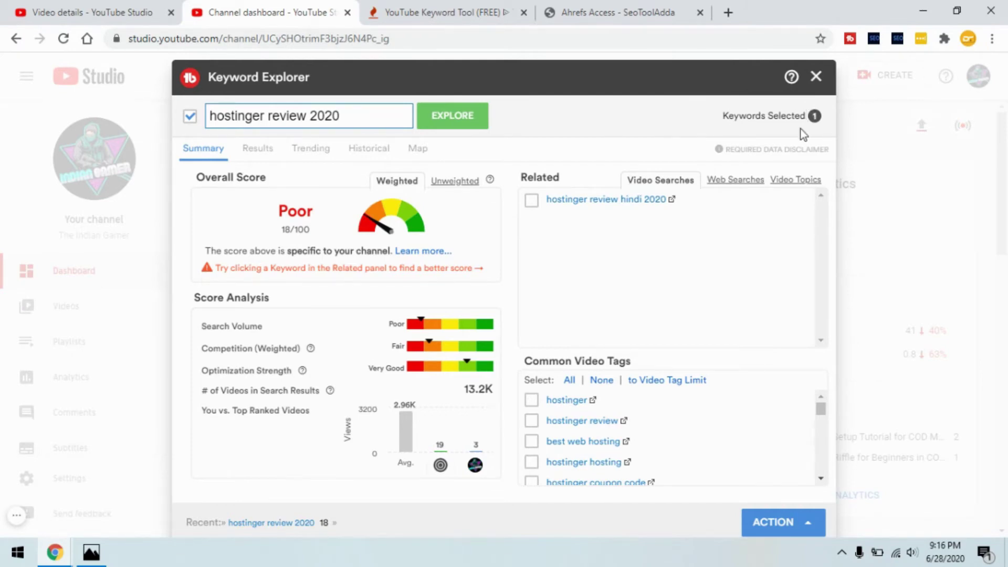
left_click(816, 76)
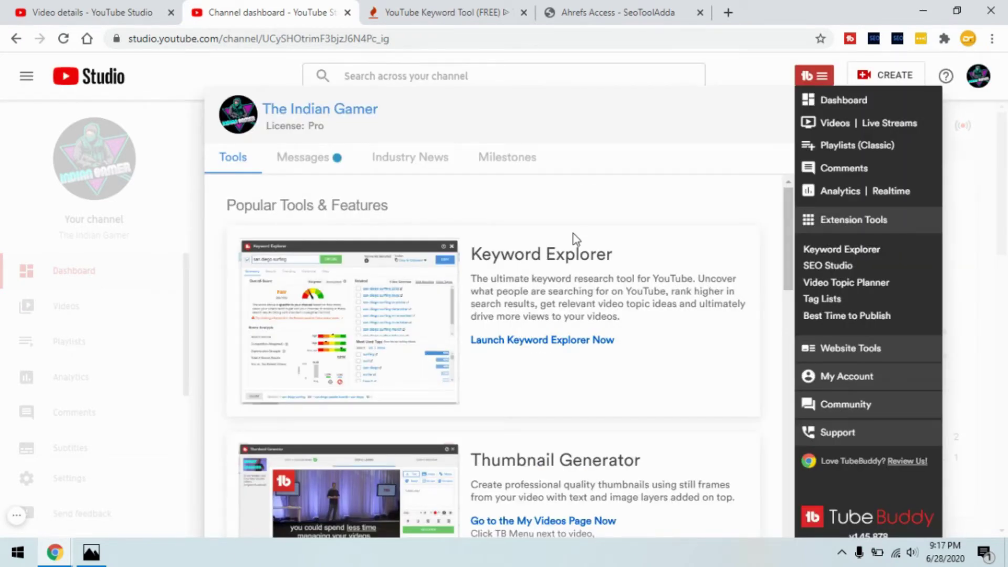
left_click(851, 251)
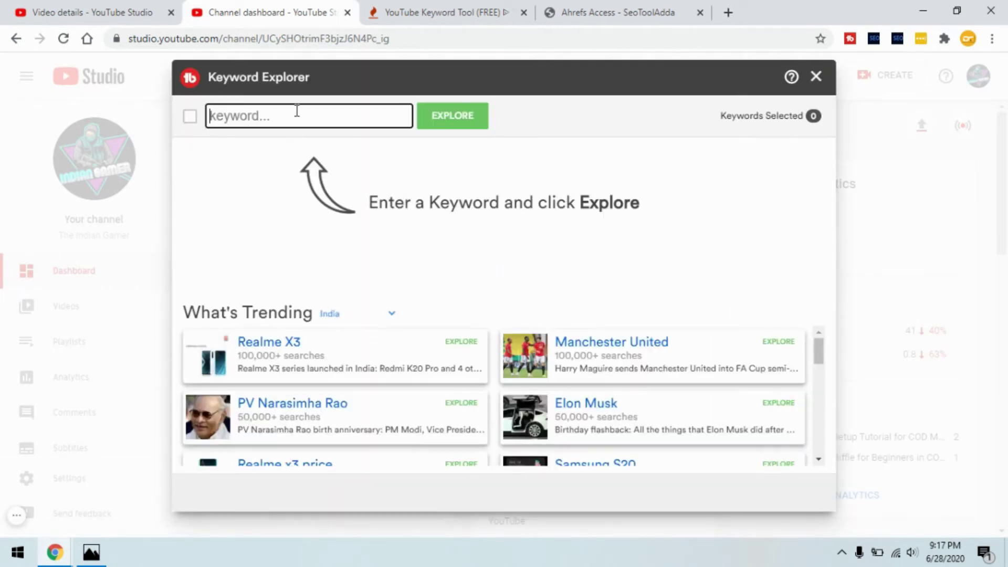
type("hostin")
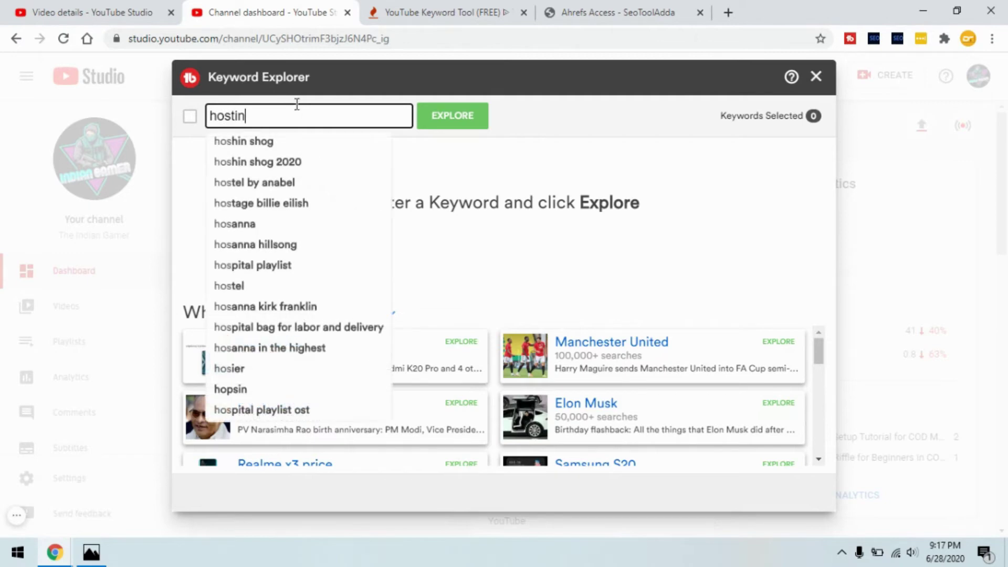
type("ger review")
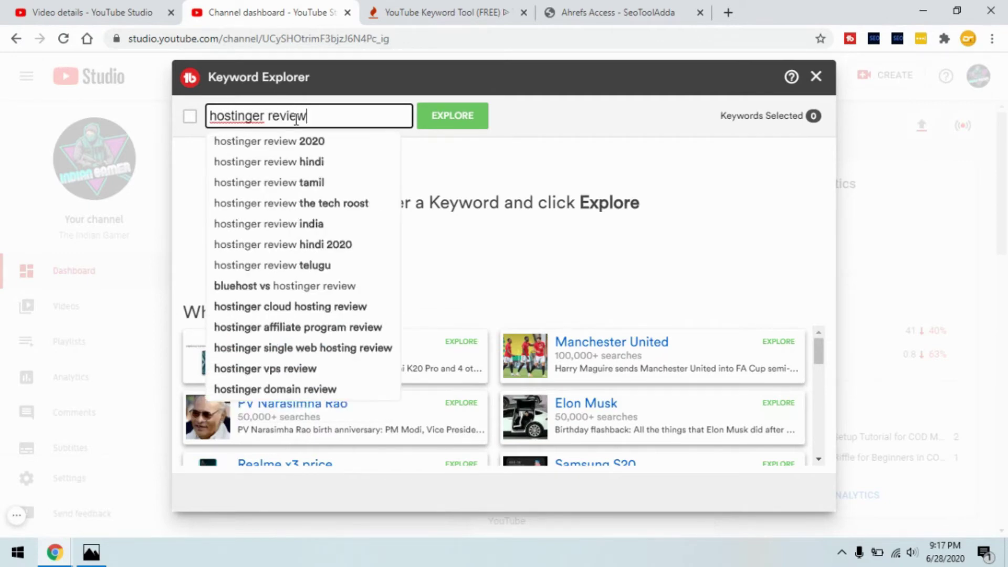
left_click(447, 116)
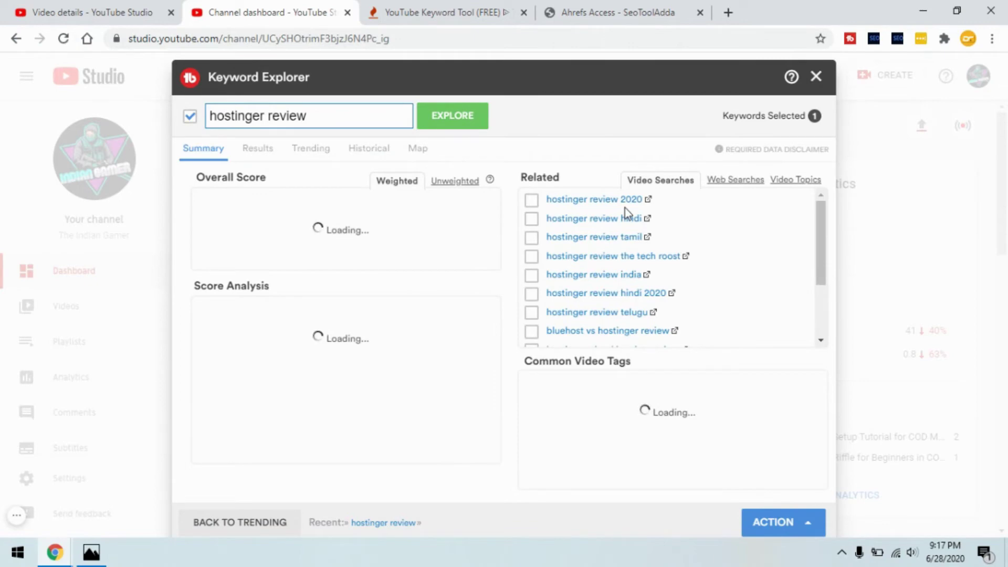
Step: Select the related searches hostinger review 2020, hostinger review india, bluehost vs hostinger review, and hostinger cloud hosting, single web hosting and domain review
left_click(534, 203)
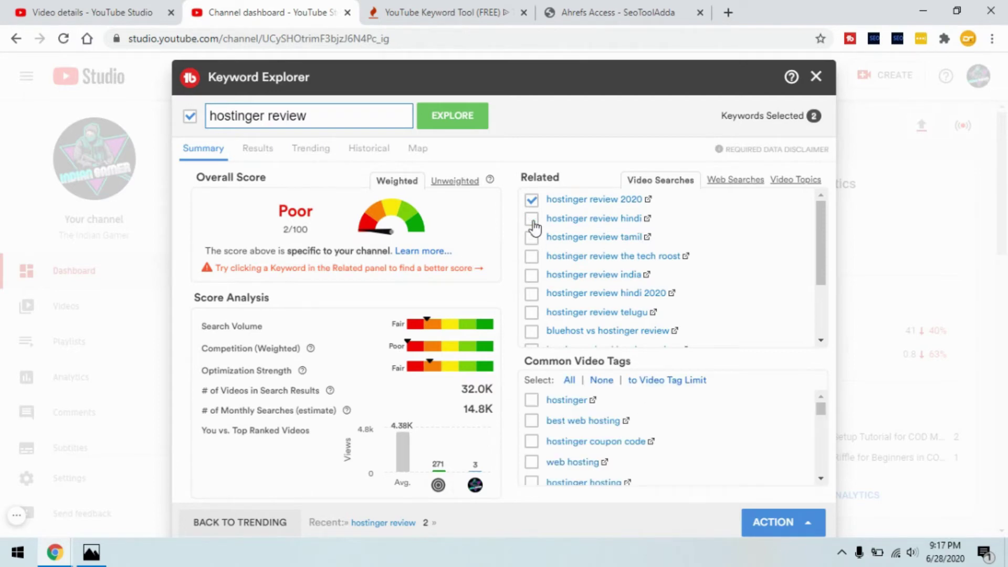
double_click(533, 224)
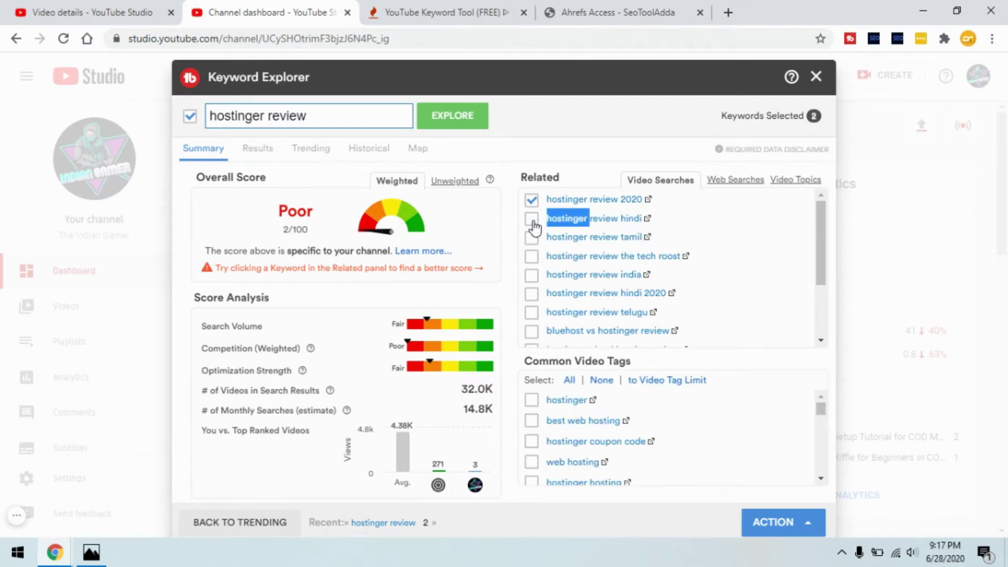
left_click(612, 160)
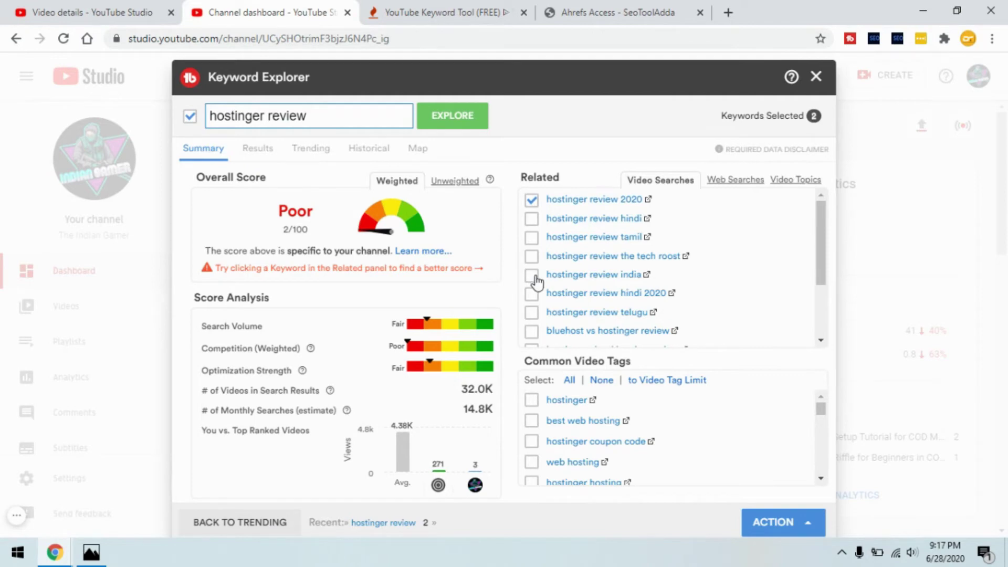
scroll(578, 296, "down", 2)
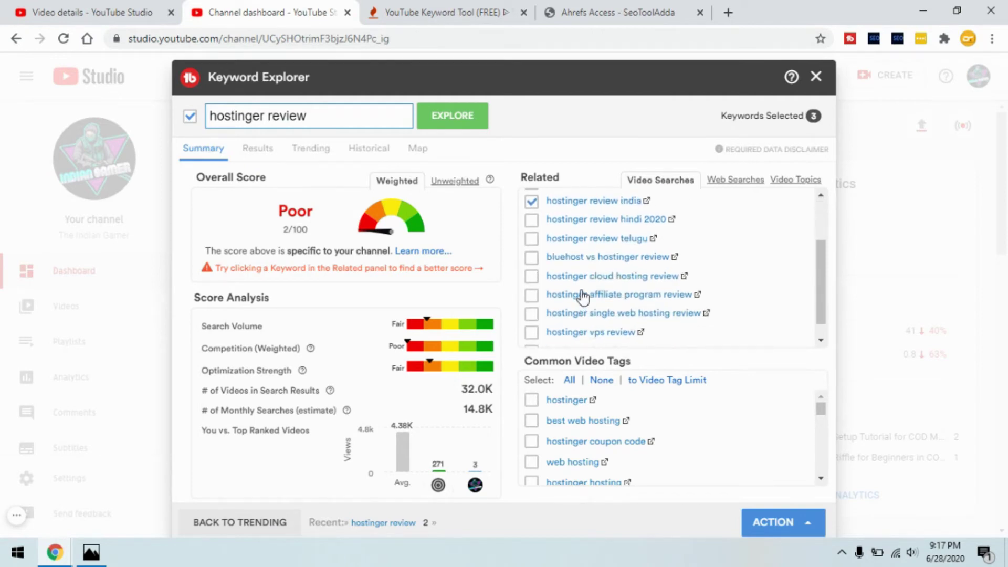
left_click(533, 258)
left_click(530, 314)
scroll(533, 320, "down", 1)
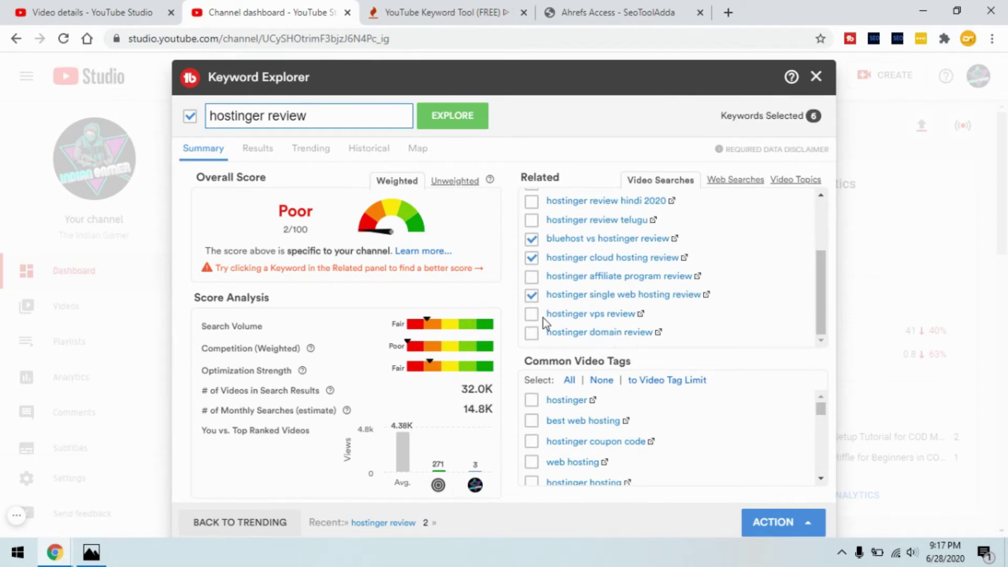
left_click(533, 334)
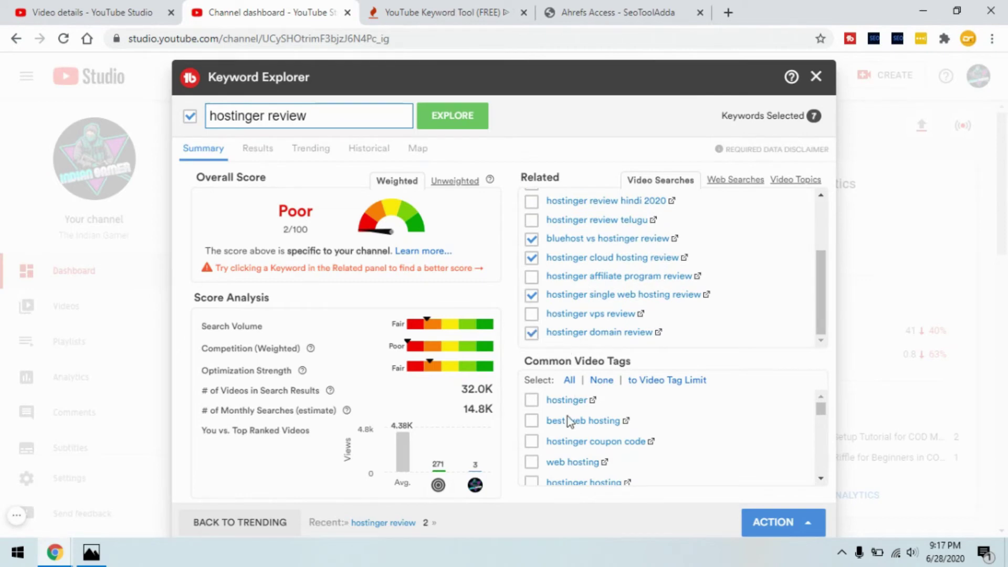
Step: Select the common video tags hostinger, best web hosting, hostinger coupon code, hostinger wordpress, hostinger web hosting and cheap web hosting
left_click(532, 401)
left_click(533, 422)
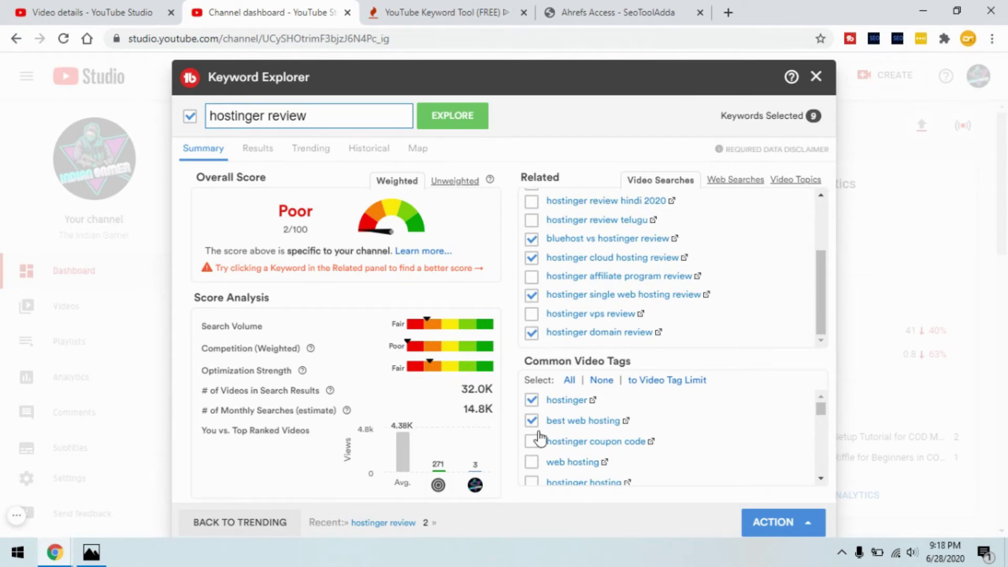
left_click(537, 446)
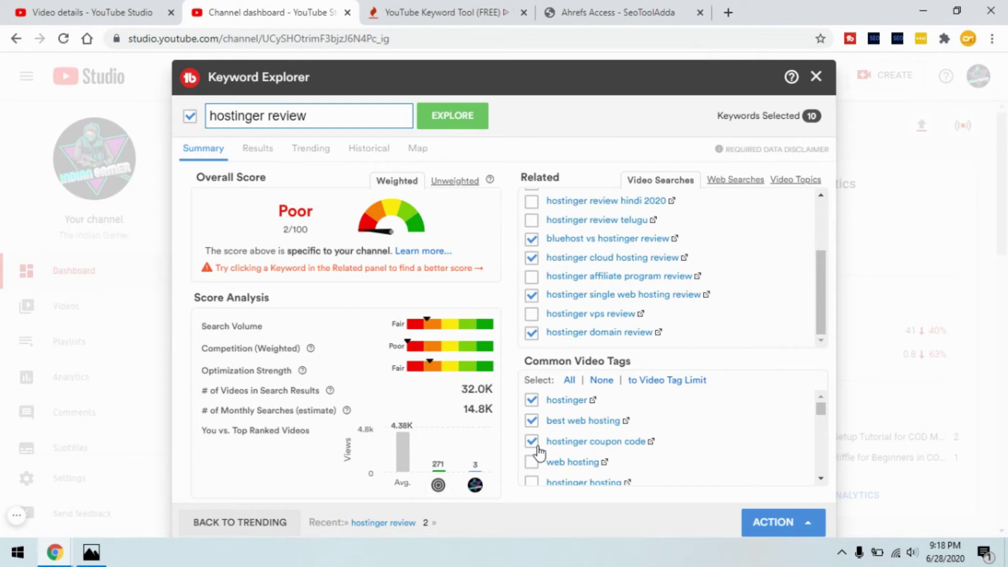
left_click(532, 419)
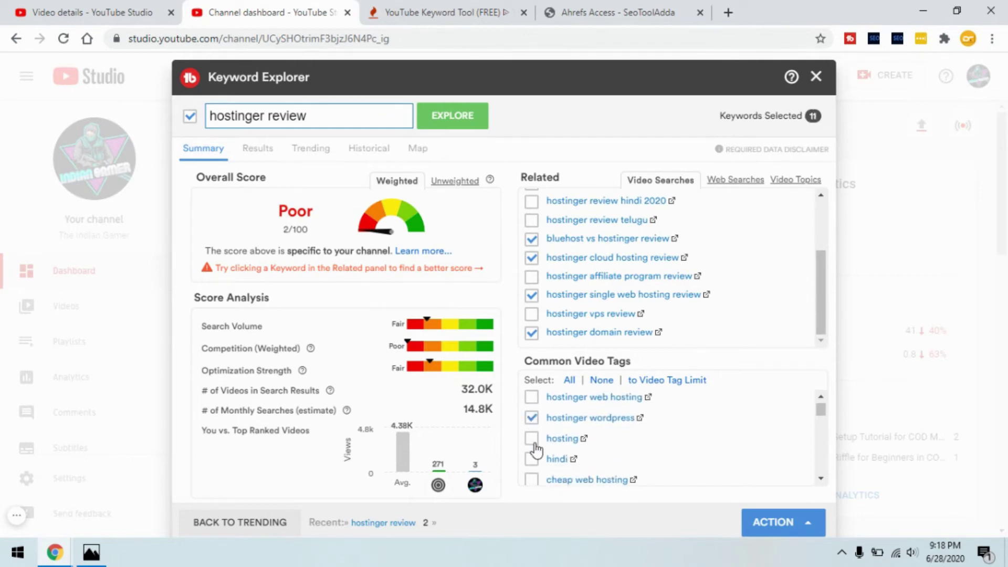
left_click(533, 398)
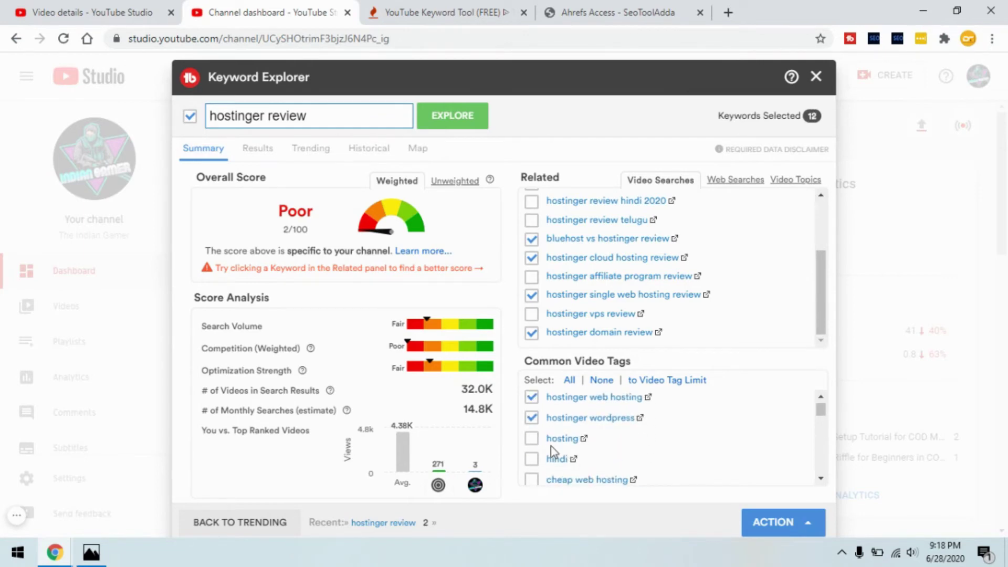
left_click(532, 479)
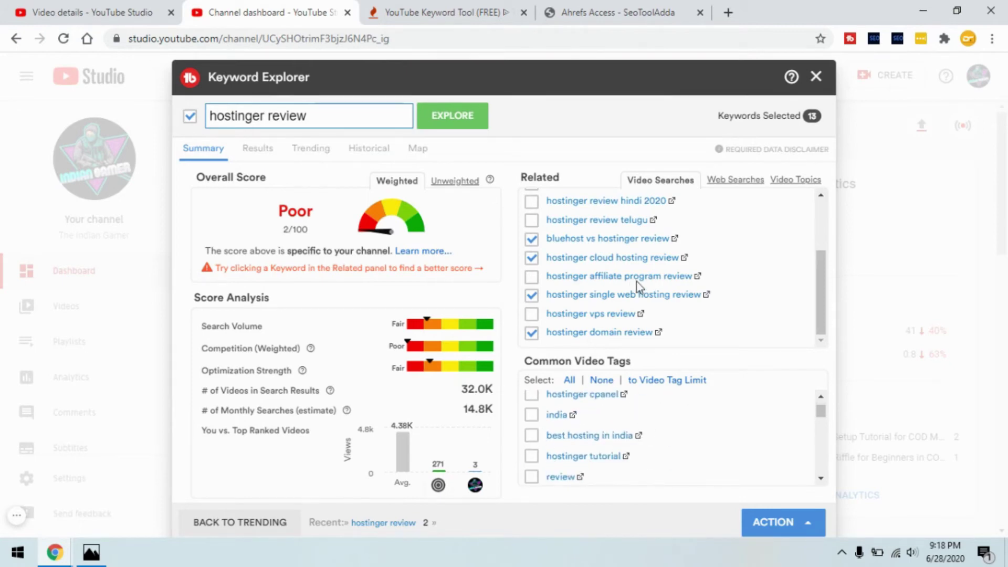
Step: Copy all the selected keywords to the clipboard and return to the start of the related searches
left_click(794, 526)
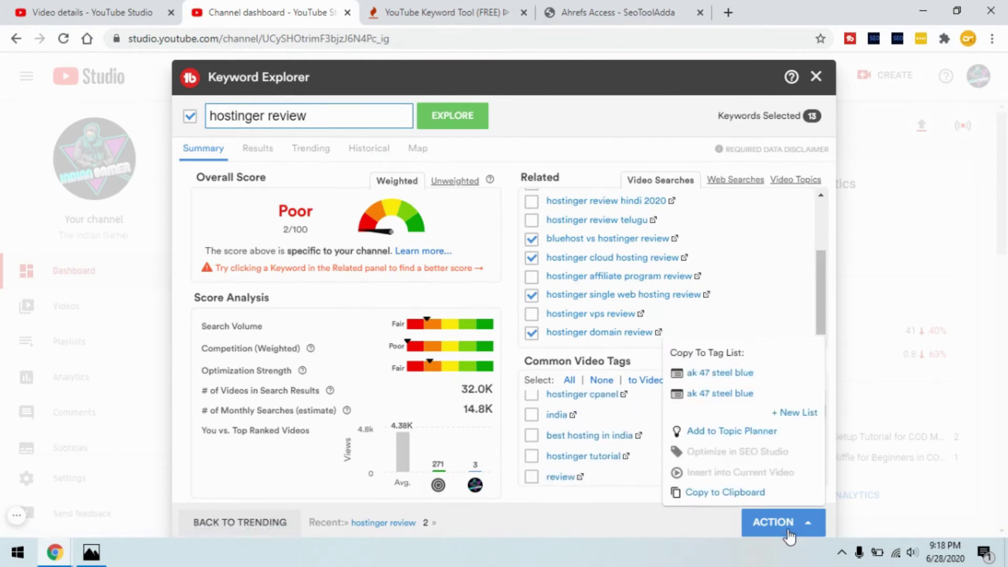
left_click(751, 494)
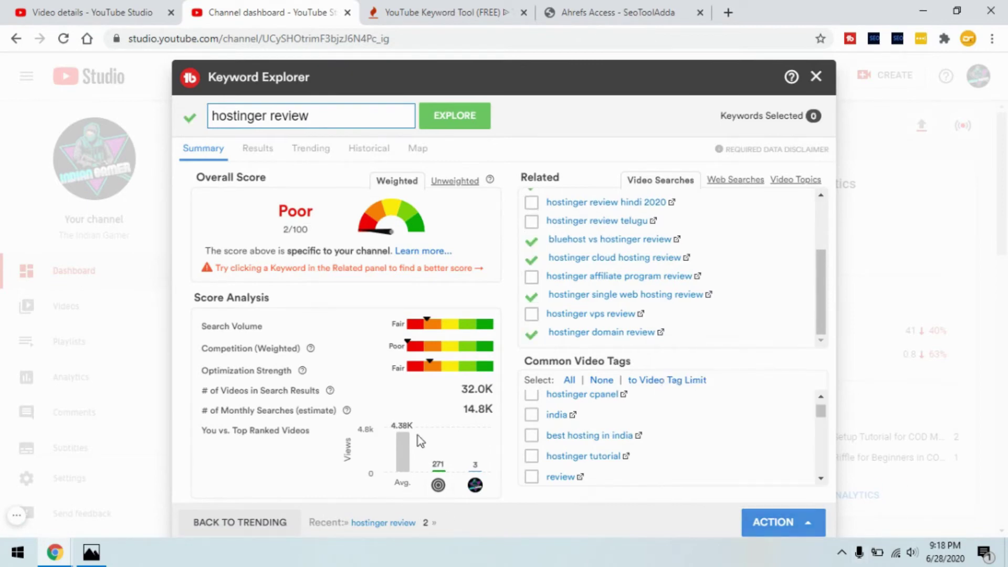
scroll(677, 331, "up", 1)
scroll(677, 331, "up", 1)
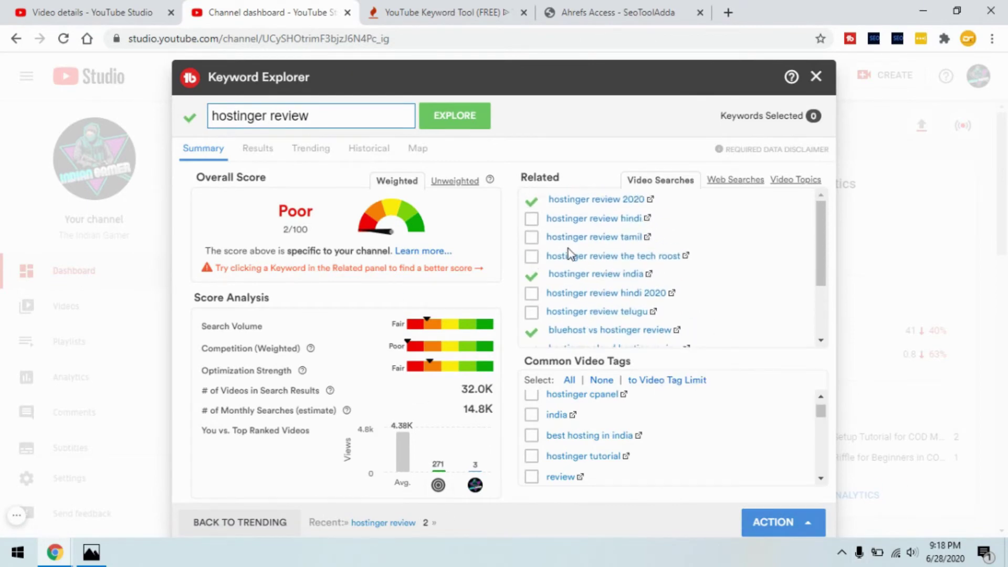
Step: Paste the copied keywords at the end of the tags in the Hostinger review video's details
left_click(94, 10)
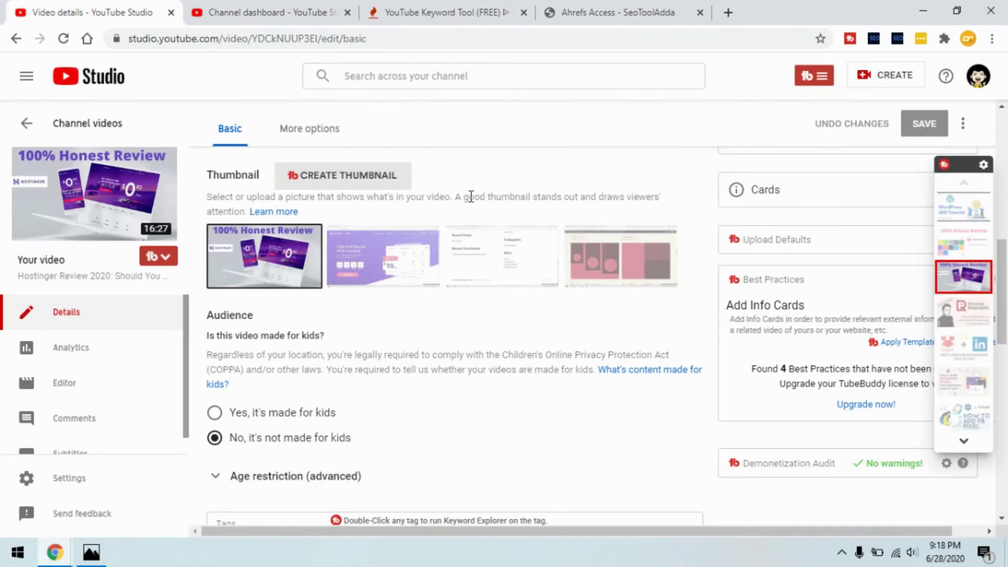
scroll(470, 198, "down", 10)
scroll(470, 199, "up", 3)
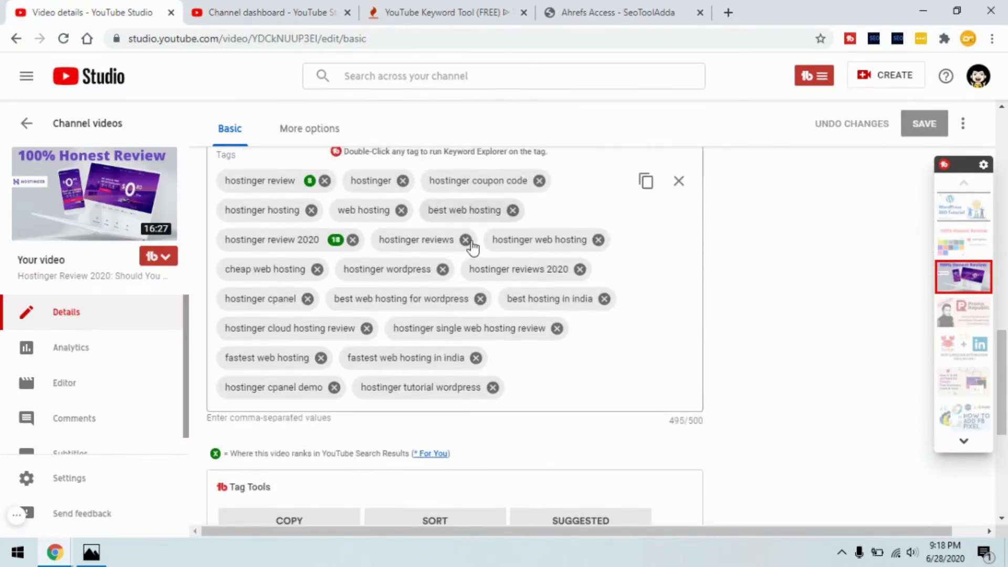
left_click(541, 390)
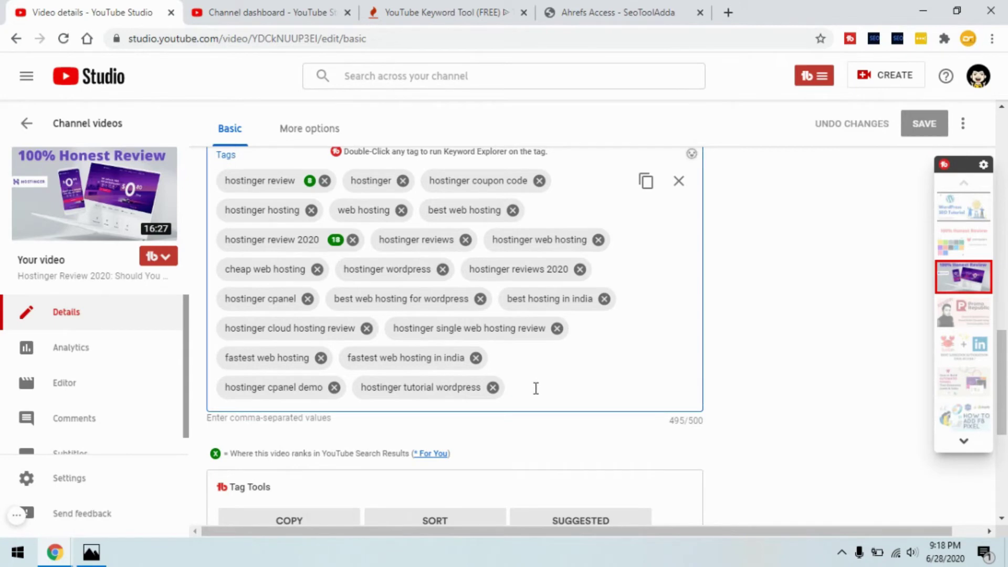
key("ctrl+v")
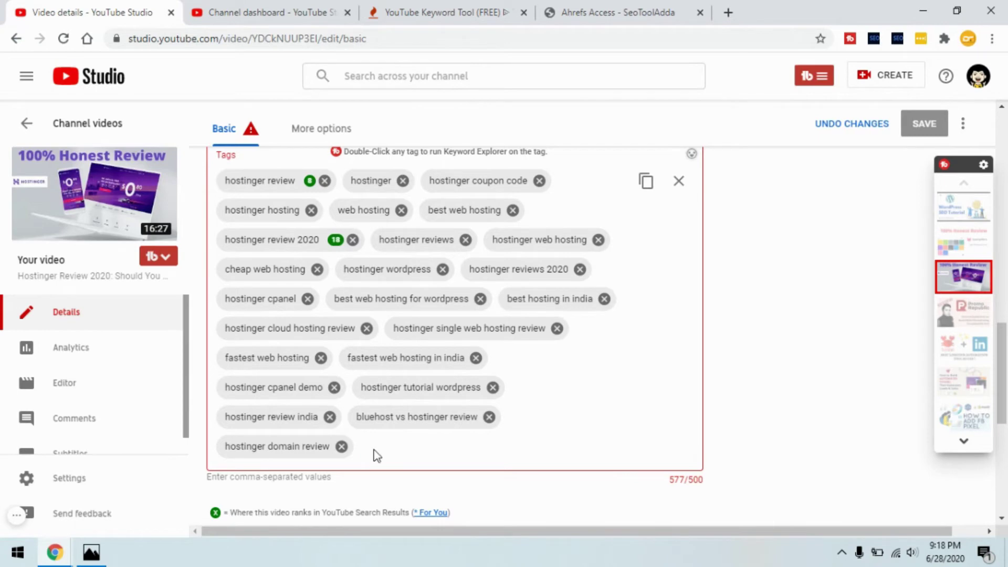
Step: Delete the pasted tags "hostinger domain review", "bluehost vs hostinger review" and "hostinger review india"
key("BackSpace")
key("BackSpace")
key("BackSpace")
key("BackSpace")
key("BackSpace")
key("BackSpace")
key("BackSpace")
key("BackSpace")
key("BackSpace")
key("BackSpace")
key("BackSpace")
key("BackSpace")
key("BackSpace")
key("BackSpace")
key("BackSpace")
key("BackSpace")
key("BackSpace")
key("BackSpace")
key("BackSpace")
key("BackSpace")
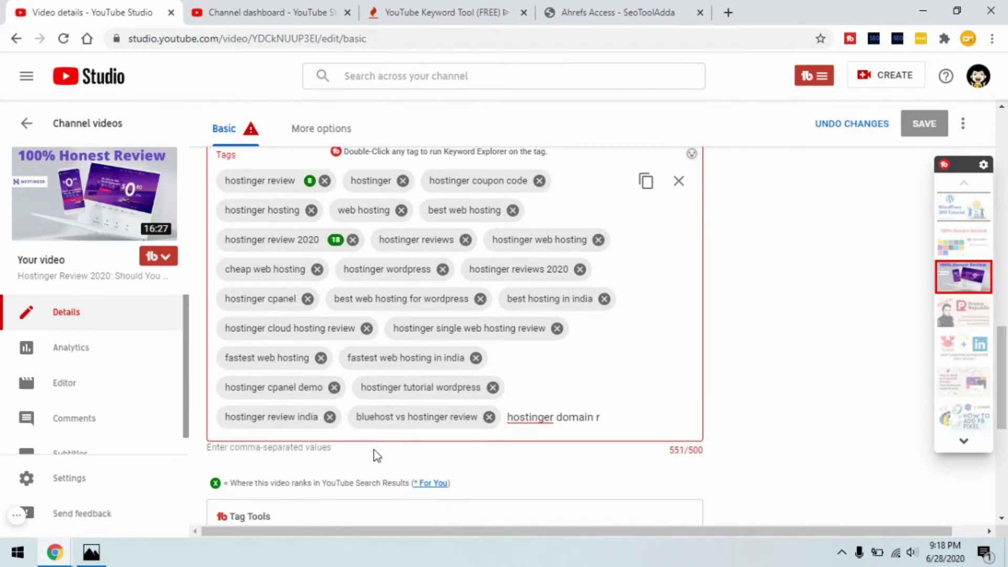
key("BackSpace")
key("BackSpace")
key("BackSpace")
key("BackSpace")
key("BackSpace")
key("BackSpace")
key("BackSpace")
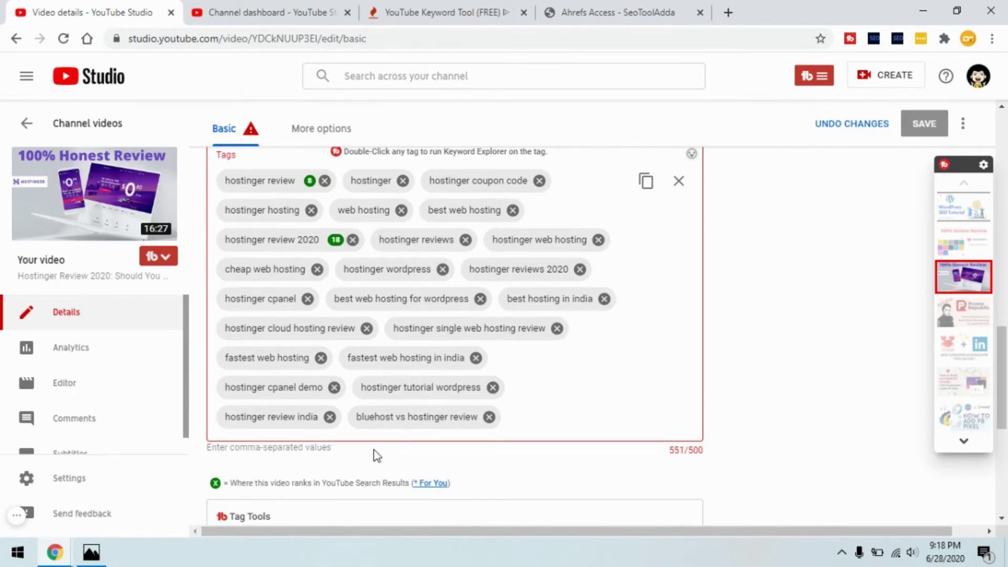
key("BackSpace")
key("BackSpace")
key("BackSpace")
key("BackSpace")
key("BackSpace")
key("BackSpace")
key("BackSpace")
key("BackSpace")
key("BackSpace")
key("BackSpace")
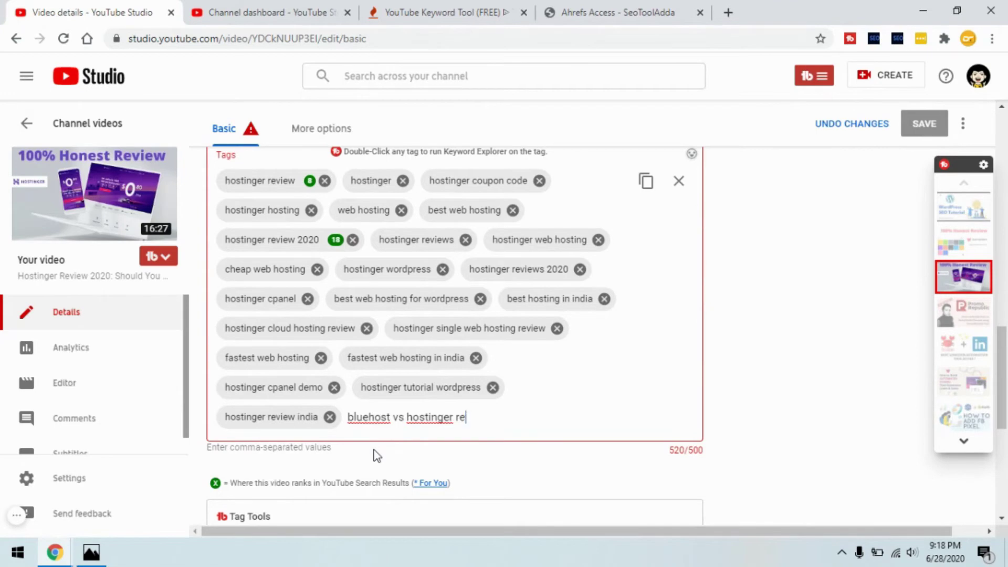
key("BackSpace")
key("BackSpace")
key("BackSpace")
key("BackSpace")
key("BackSpace")
key("BackSpace")
key("BackSpace")
key("BackSpace")
key("BackSpace")
key("BackSpace")
key("BackSpace")
key("BackSpace")
key("BackSpace")
key("BackSpace")
key("BackSpace")
key("BackSpace")
key("BackSpace")
key("BackSpace")
key("BackSpace")
key("BackSpace")
Step: Examine the video's tag rankings, TubeBuddy's tag tools and recommended tags, and the video's title and description
scroll(376, 455, "down", 3)
scroll(505, 441, "up", 1)
scroll(507, 436, "up", 3)
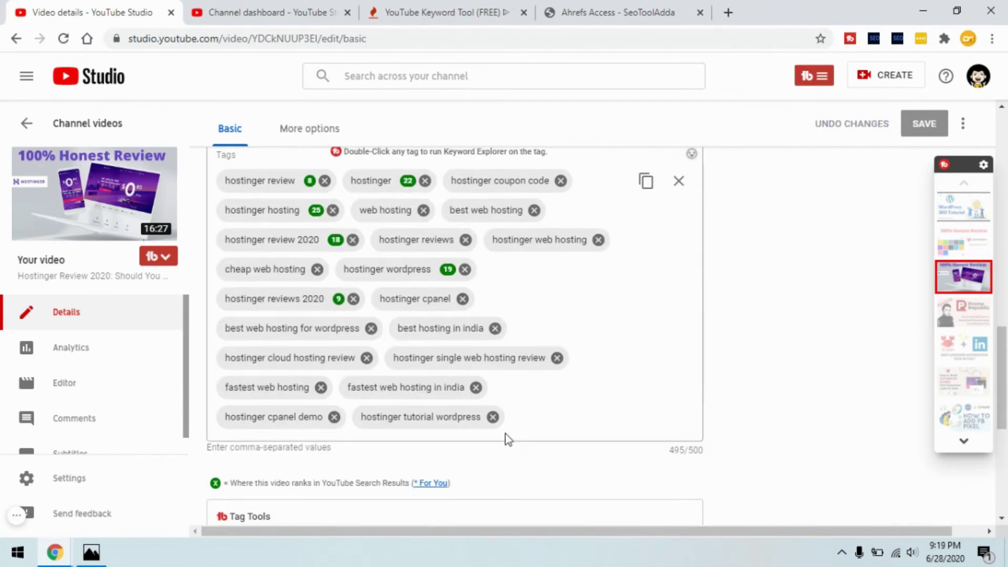
scroll(506, 428, "up", 1)
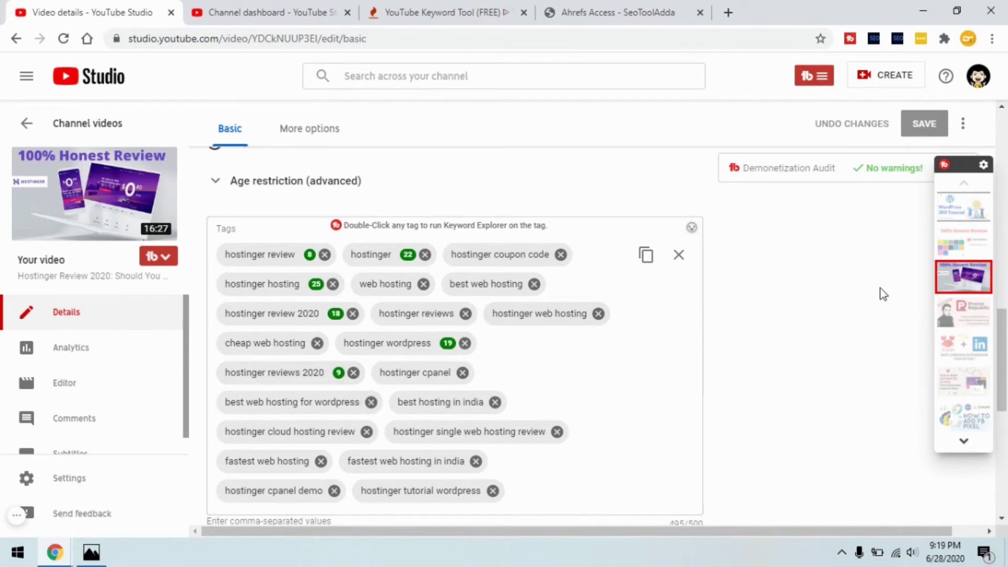
scroll(671, 295, "down", 7)
scroll(671, 295, "down", 1)
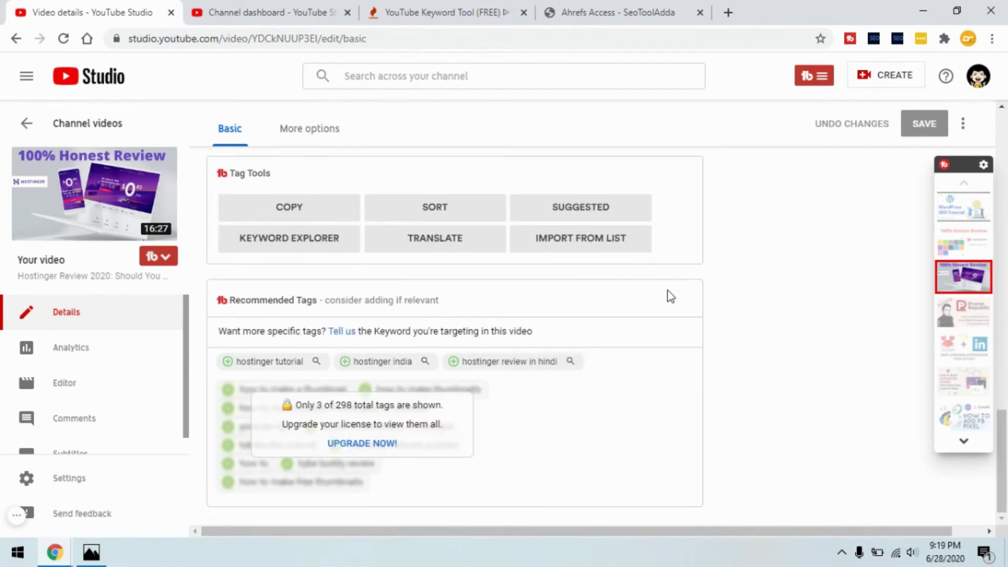
scroll(671, 295, "up", 7)
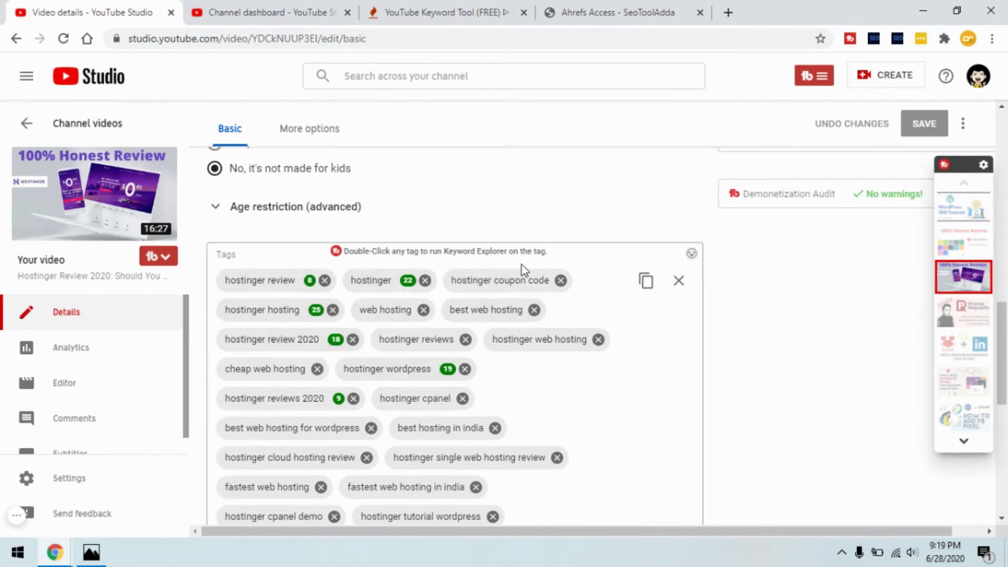
scroll(509, 217, "up", 10)
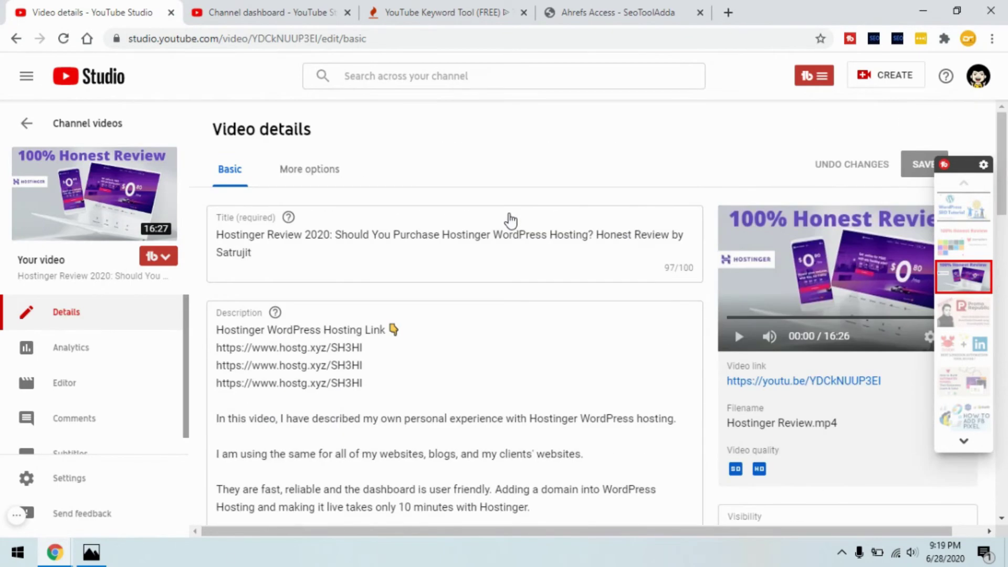
scroll(509, 218, "down", 4)
Step: View the YouTube SEO checklist in Photos, and bring up Chrome's YouTube Keyword Tool and Ahrefs access pages
left_click(92, 552)
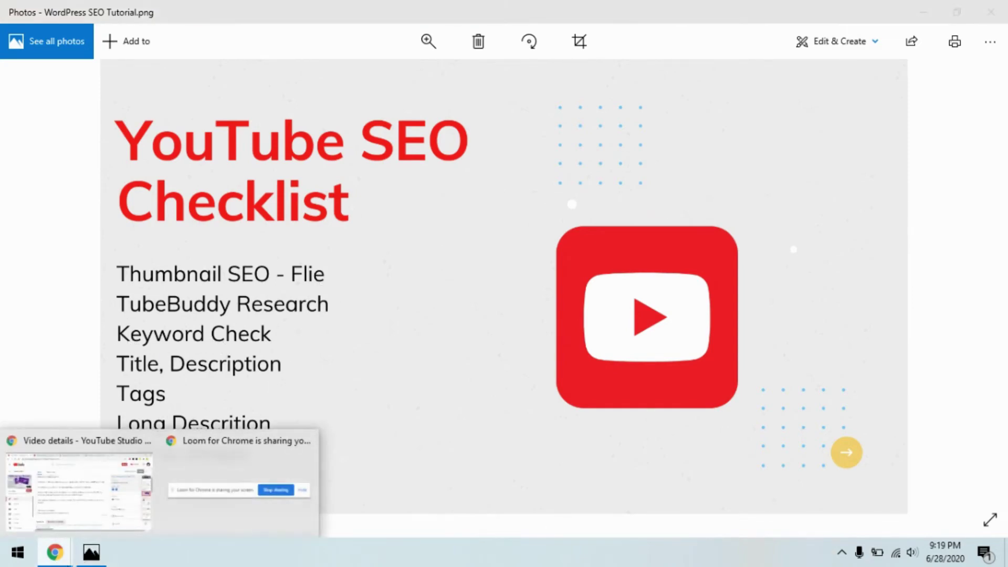
left_click(74, 520)
left_click(422, 13)
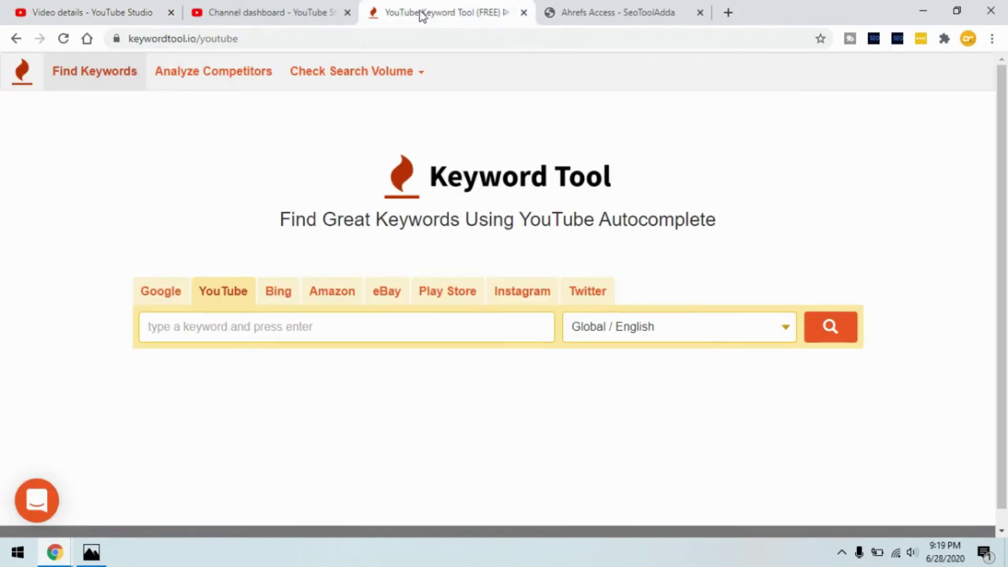
left_click(619, 12)
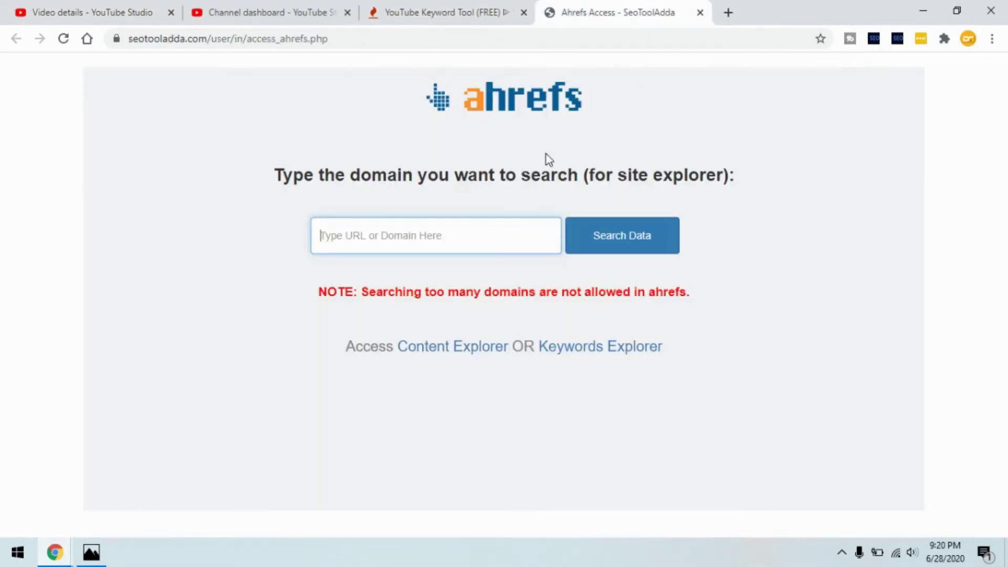
Step: Browse the country and language choices for Keyword Tool's YouTube search, keeping Global / English
left_click(420, 6)
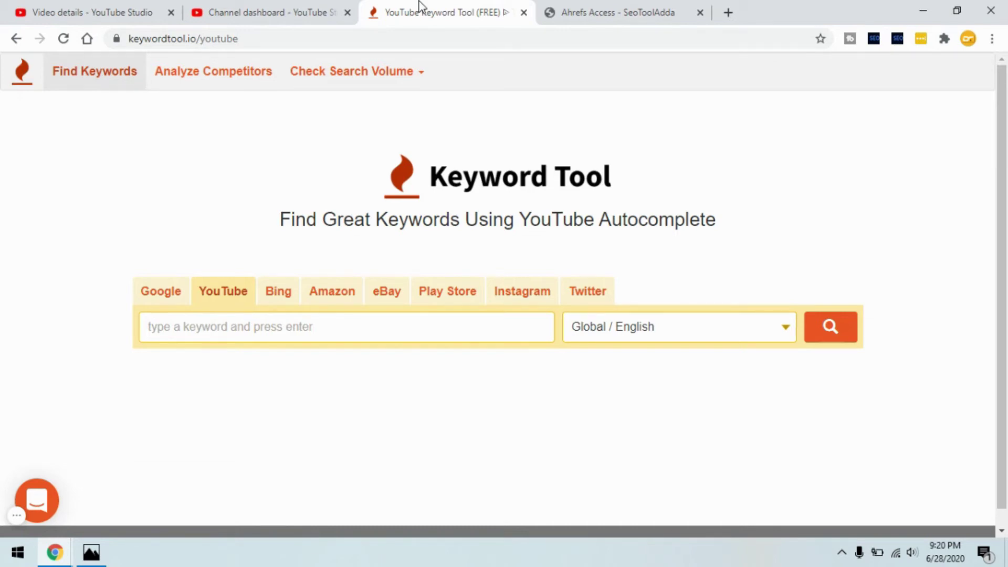
left_click(273, 341)
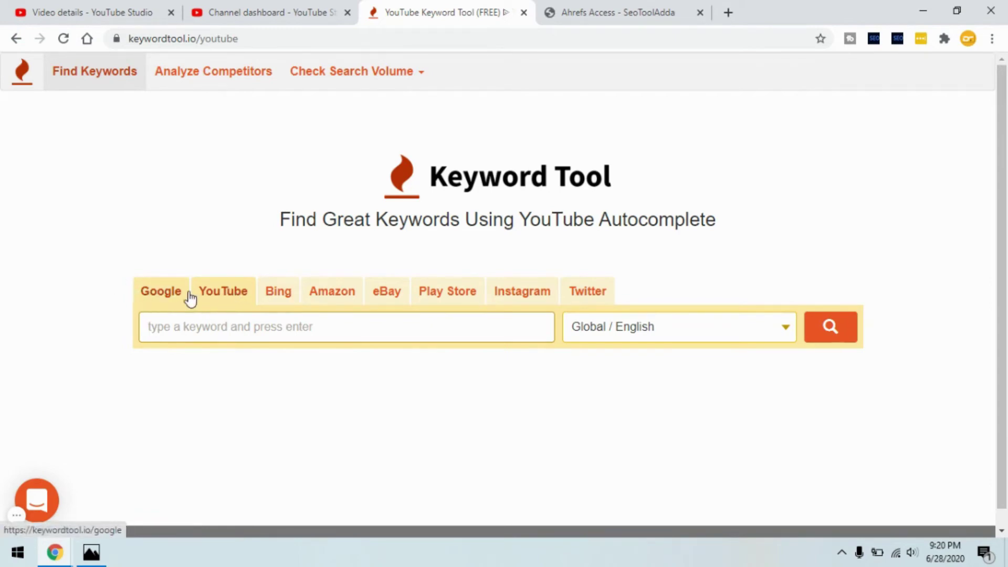
left_click(646, 337)
scroll(714, 339, "down", 1)
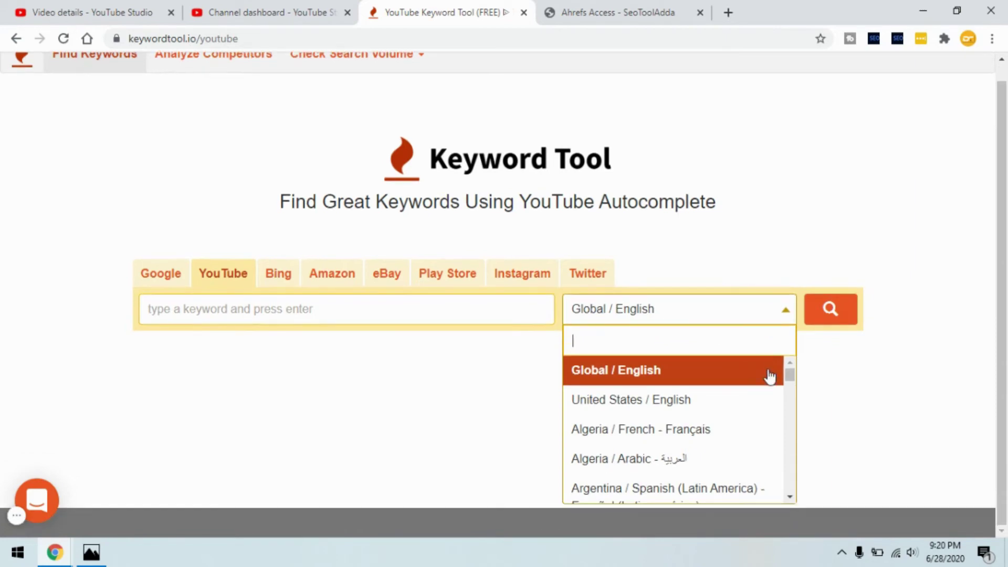
left_click(666, 368)
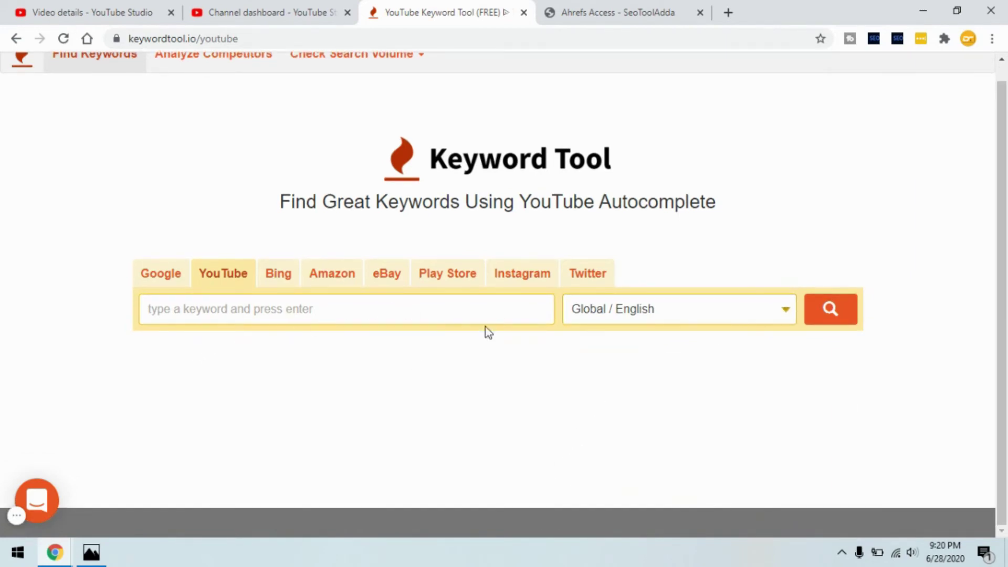
left_click(301, 317)
left_click(610, 315)
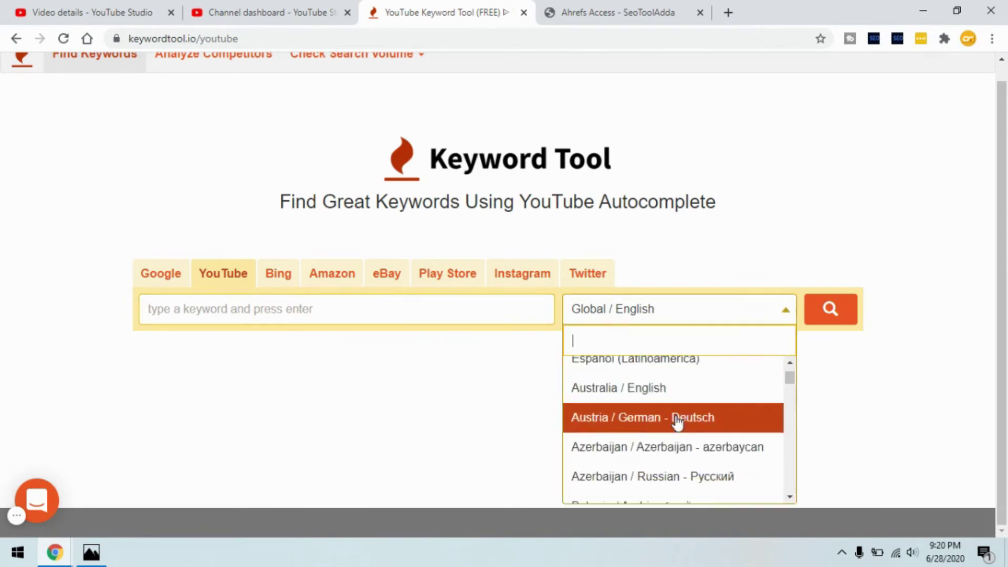
scroll(677, 420, "down", 3)
scroll(641, 428, "down", 5)
left_click(308, 420)
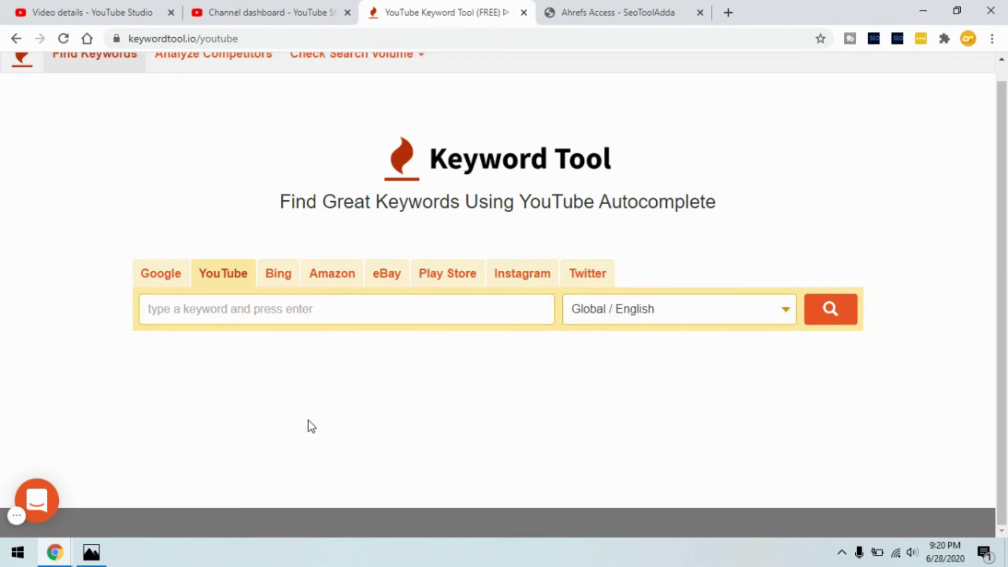
Step: Search Keyword Tool for the YouTube keyword "hostinger review"
left_click(261, 307)
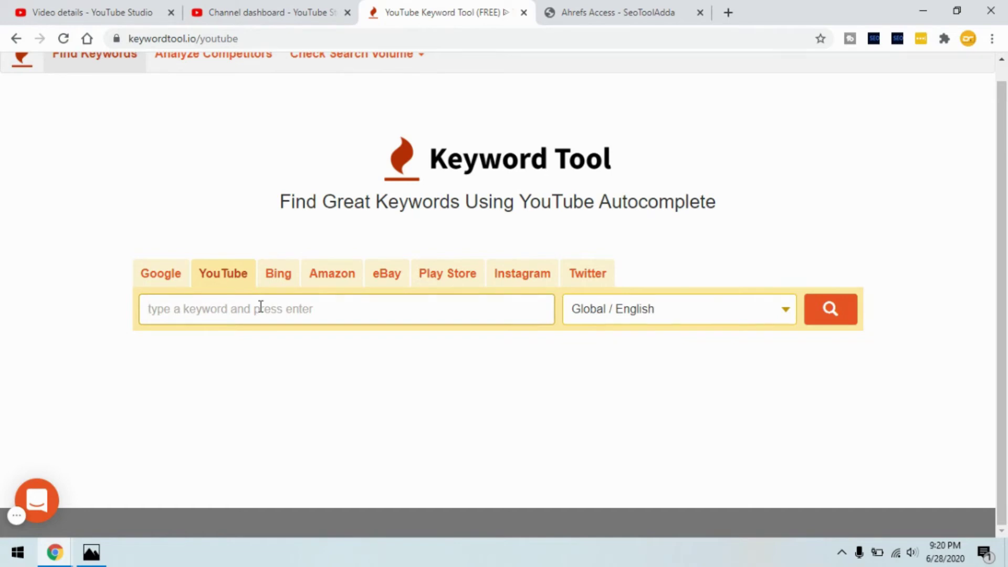
type("hostin")
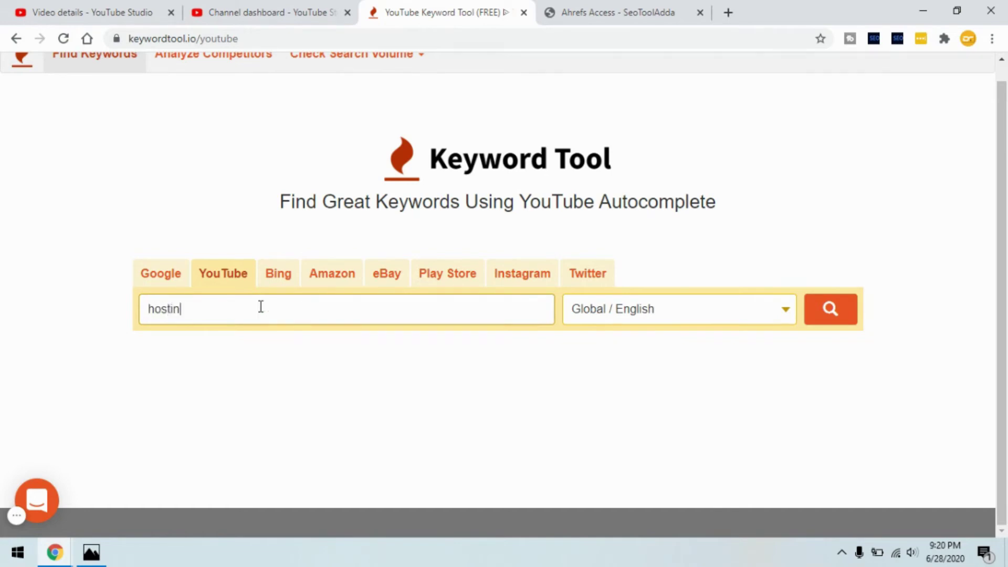
type("ger review")
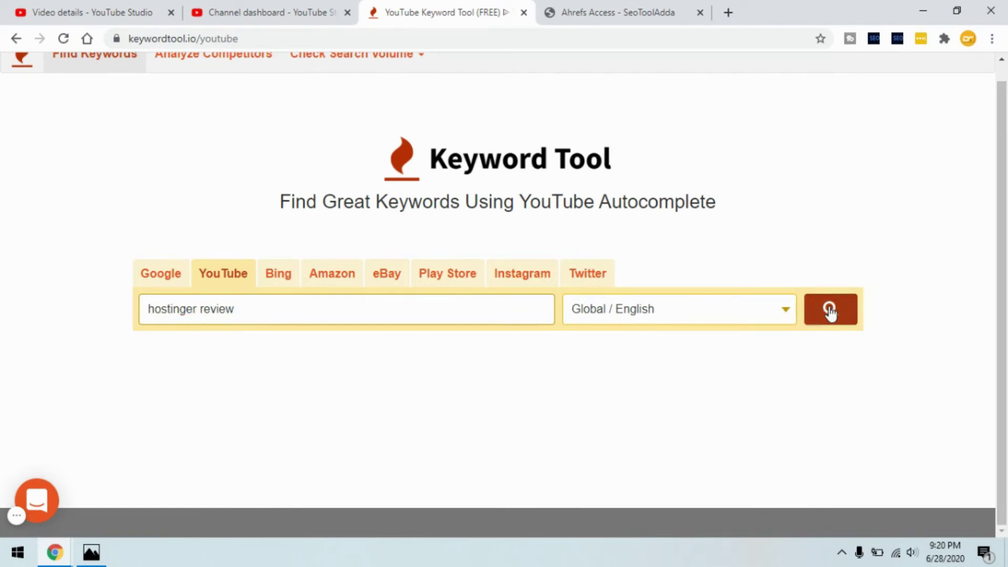
left_click(830, 309)
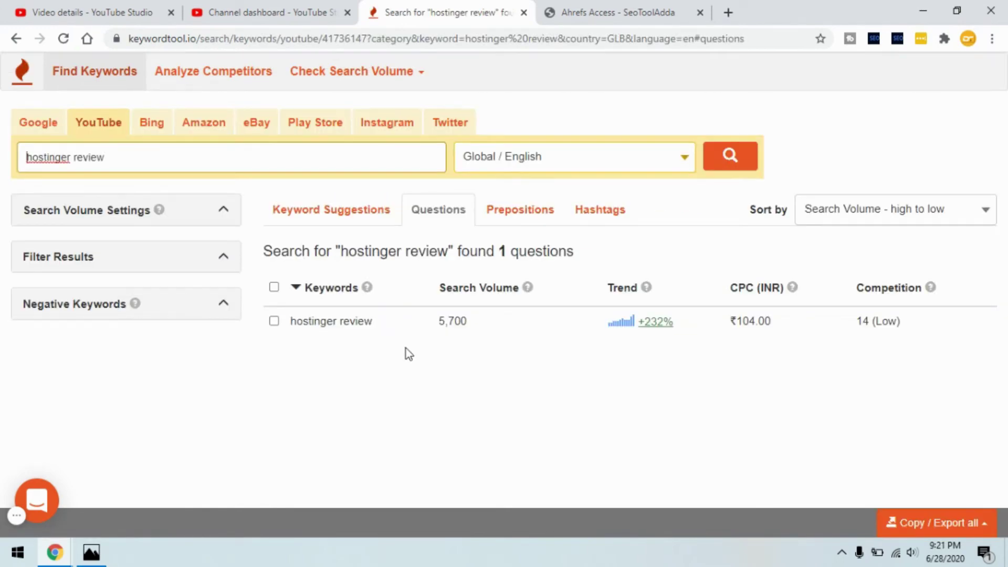
Step: Examine the search volume, CPC and competition of the "hostinger review" keyword in the Keyword Tool results
left_click_drag(436, 322, 468, 326)
left_click(441, 320)
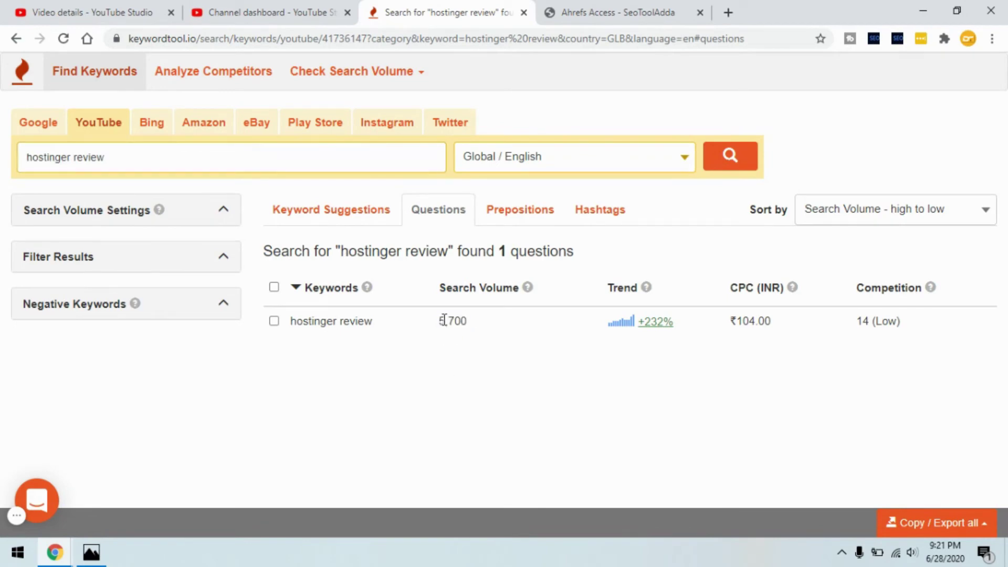
double_click(444, 319)
right_click(450, 325)
left_click(475, 337)
left_click_drag(729, 323, 798, 331)
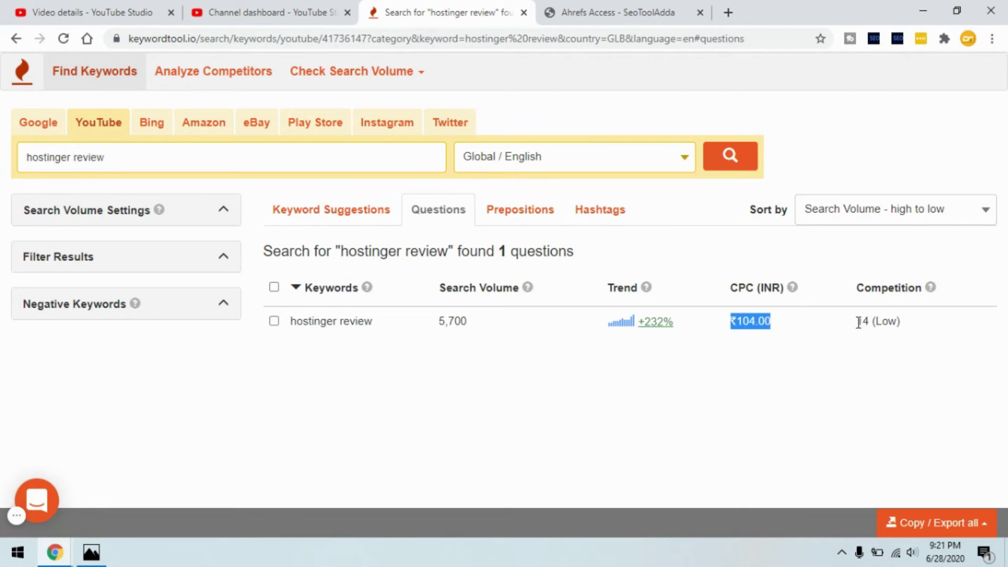
left_click_drag(859, 323, 906, 327)
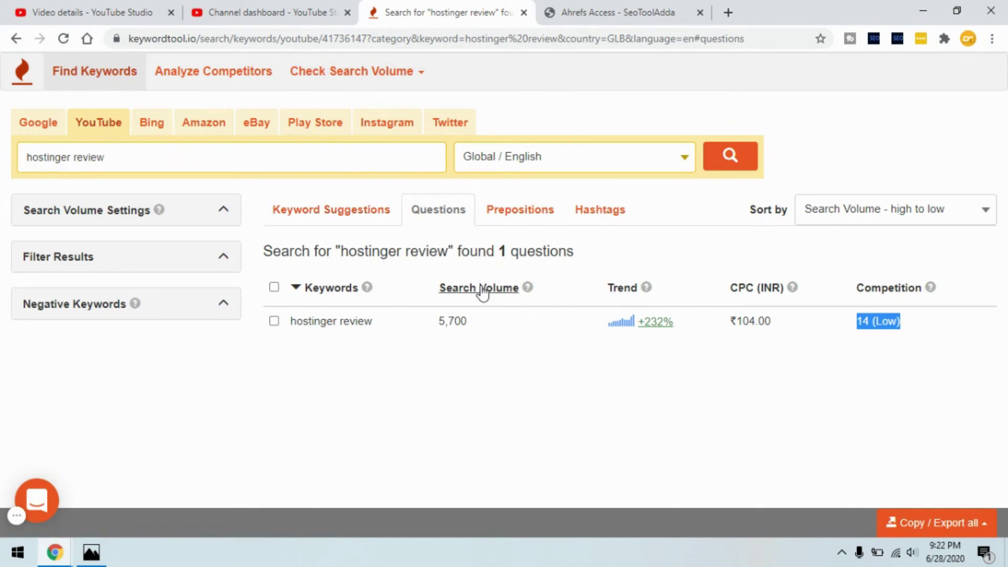
Step: Look up the copied keyword "hostinger review" for YouTube in the United States with Ahrefs Keywords Explorer, closing the Ahrefs Access page
triple_click(103, 165)
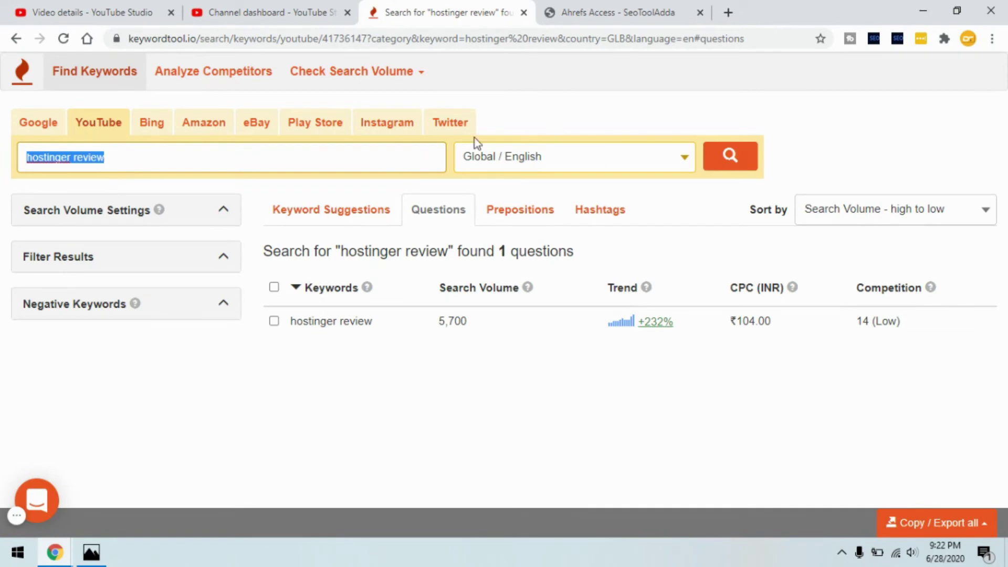
left_click(611, 7)
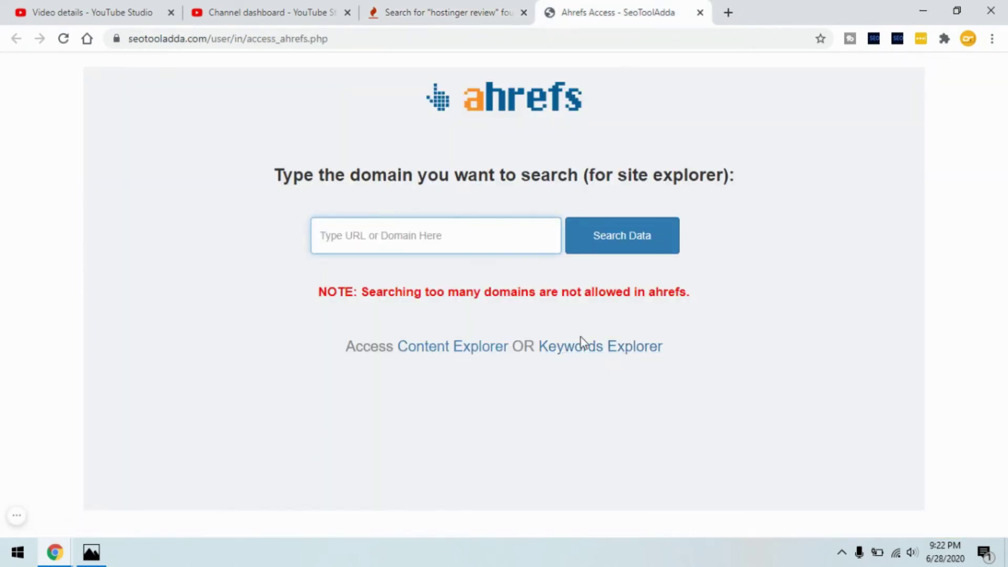
left_click(621, 346)
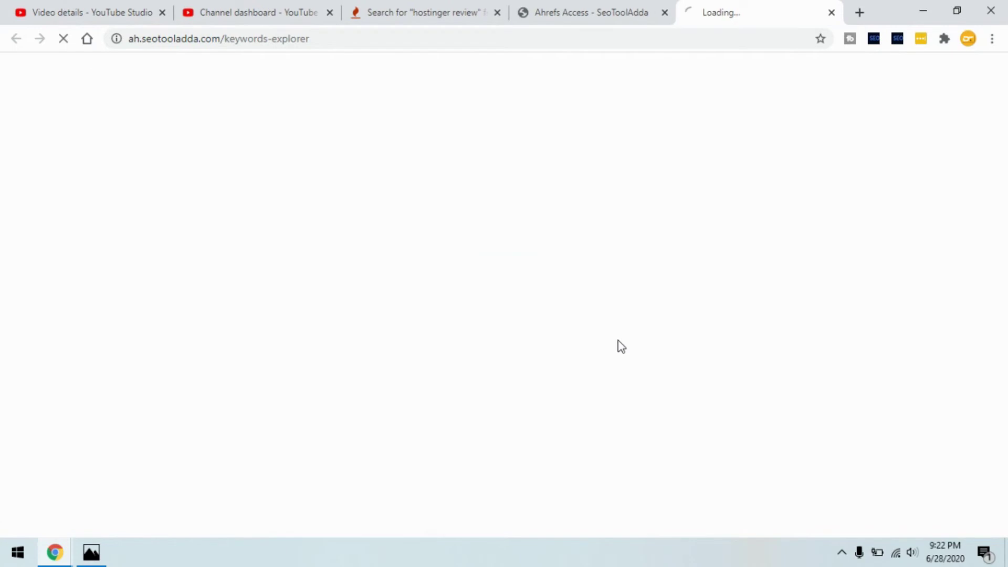
left_click(664, 12)
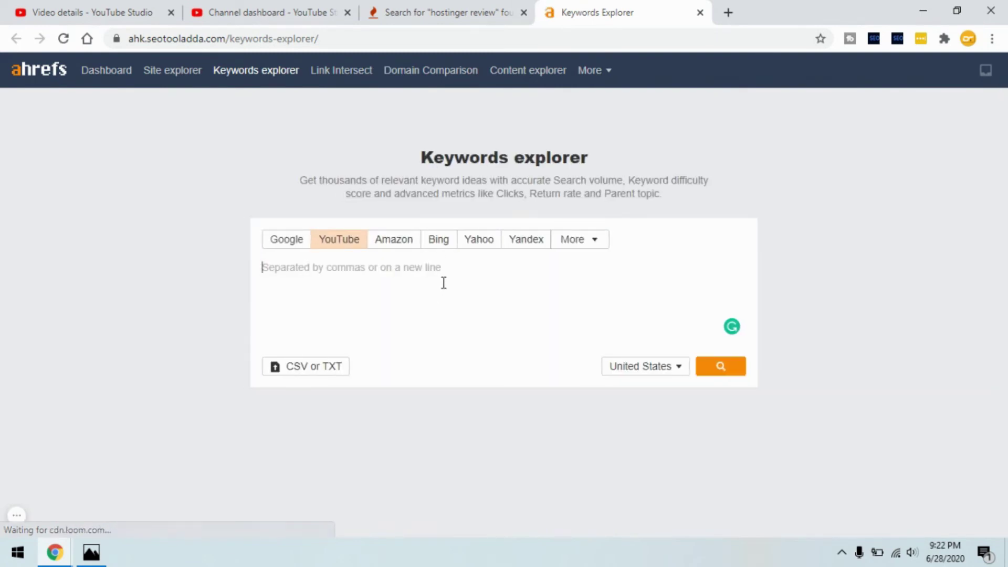
key("ctrl+v")
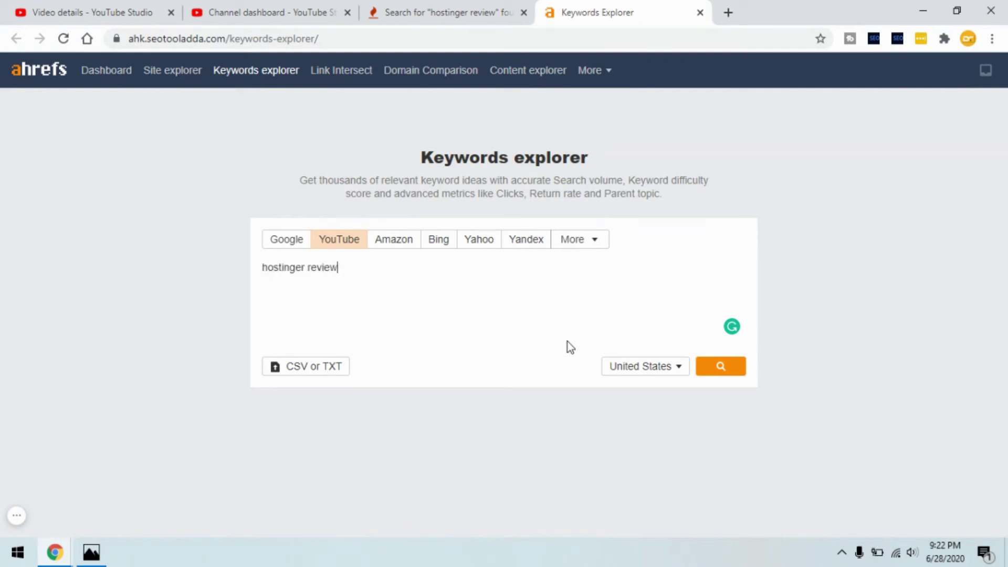
left_click(714, 366)
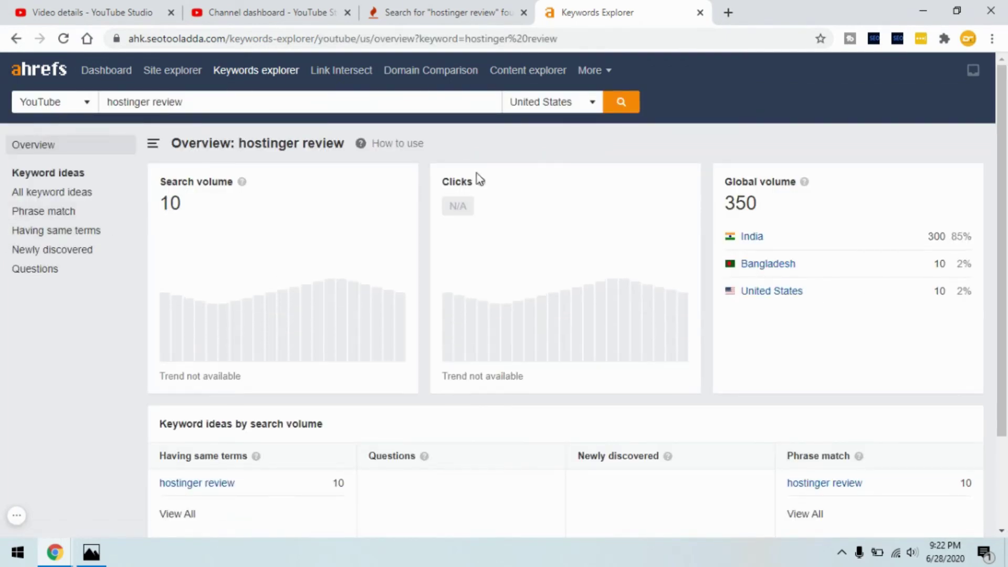
Step: Open the India overview for "hostinger review" and examine its search volume, clicked share and keyword ideas
left_click(761, 246)
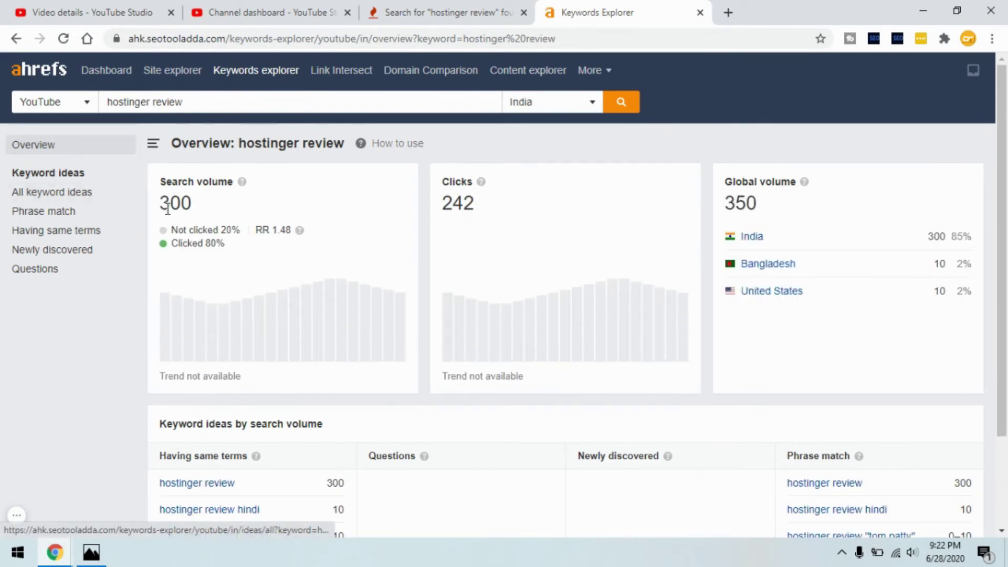
left_click_drag(162, 202, 222, 205)
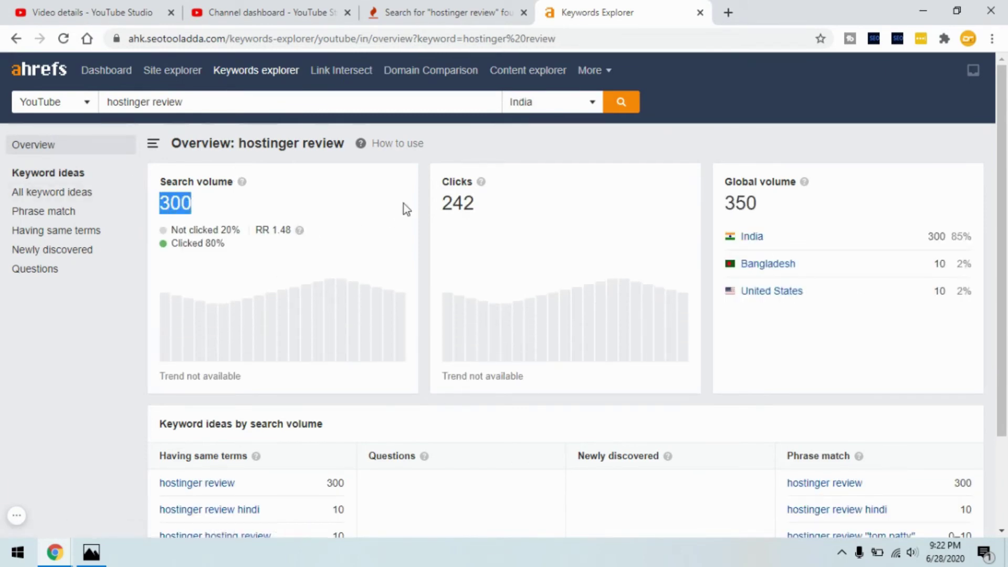
left_click_drag(169, 243, 275, 241)
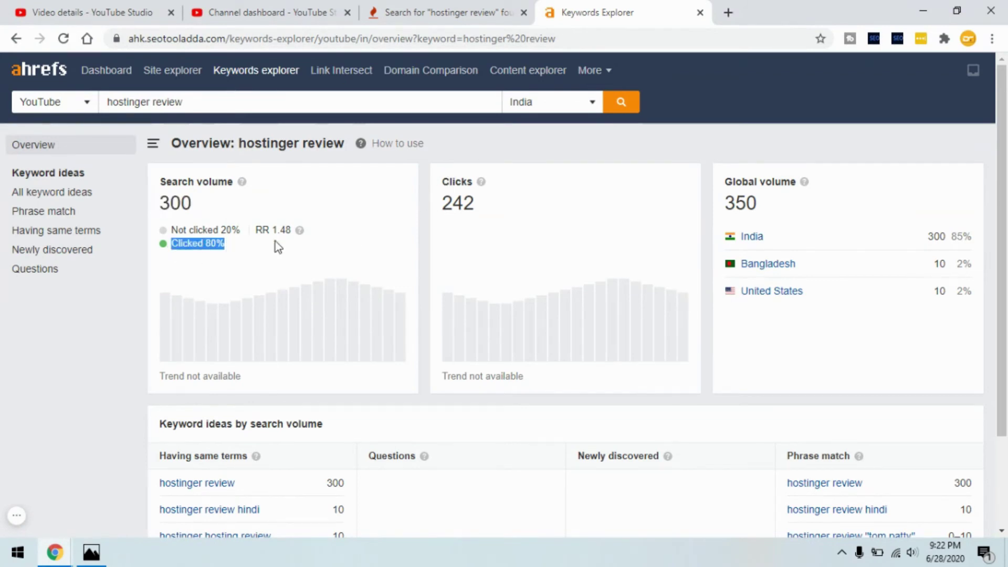
left_click(567, 158)
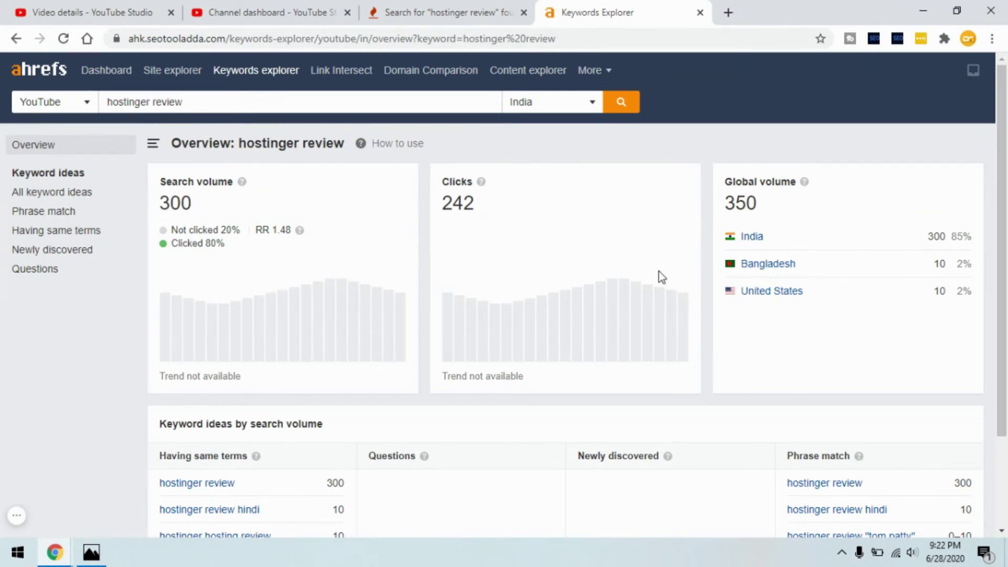
scroll(659, 272, "down", 3)
scroll(660, 271, "up", 3)
Step: Compare the keyword's search volume in Keyword Tool with its India search volume in Ahrefs Keywords Explorer
left_click(447, 12)
left_click_drag(439, 321, 469, 322)
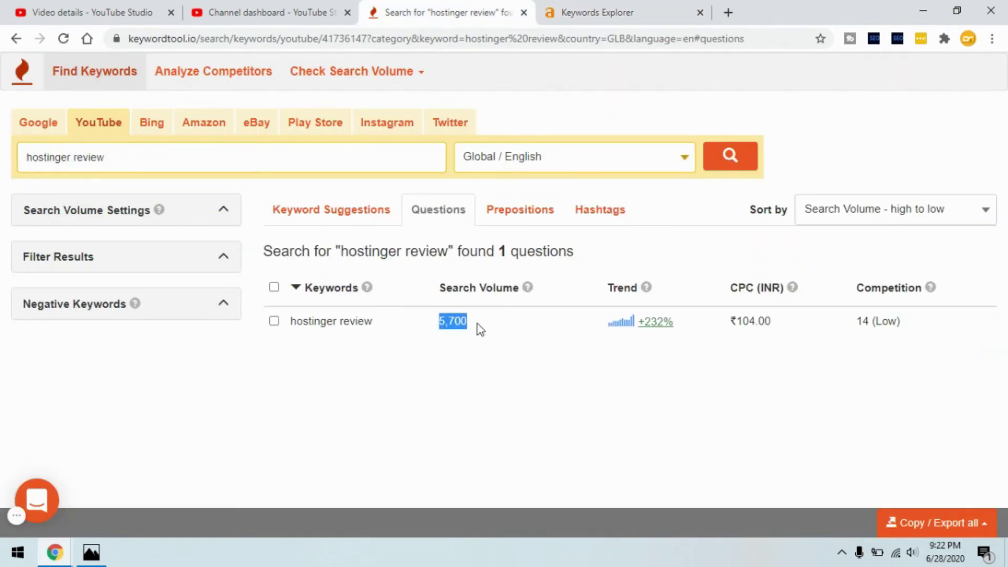
left_click(614, 9)
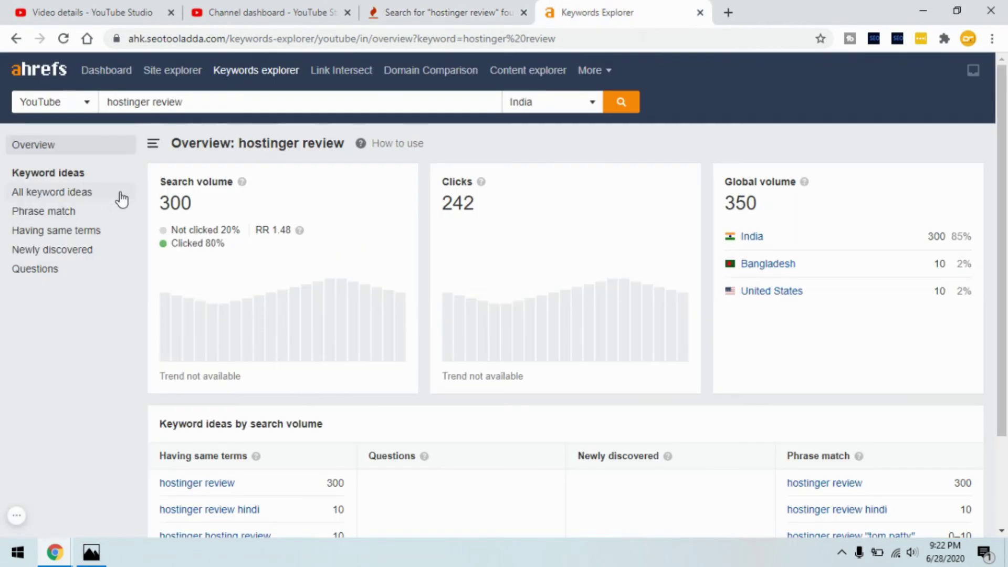
left_click_drag(174, 203, 544, 194)
left_click(546, 206)
scroll(497, 284, "down", 2)
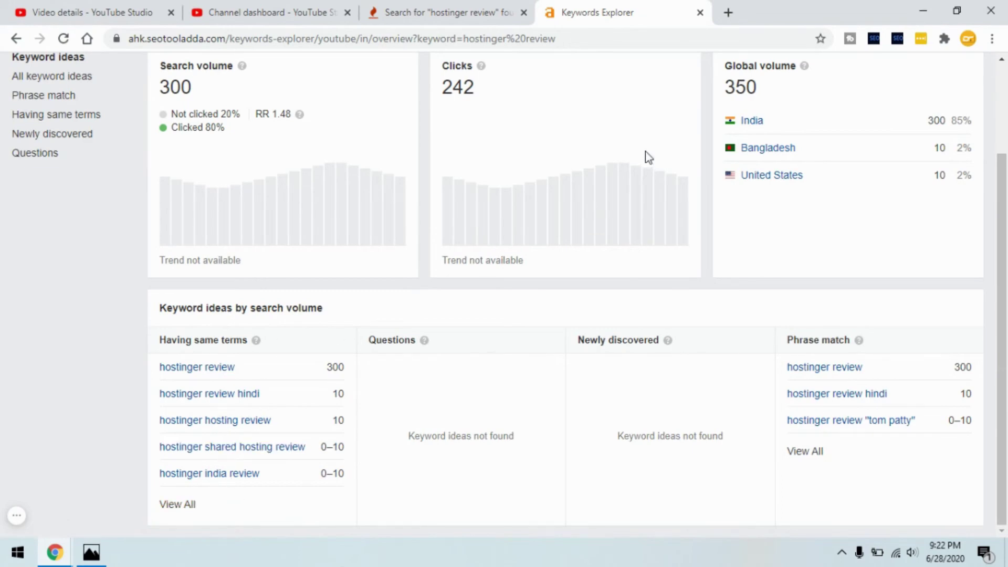
scroll(615, 216, "up", 3)
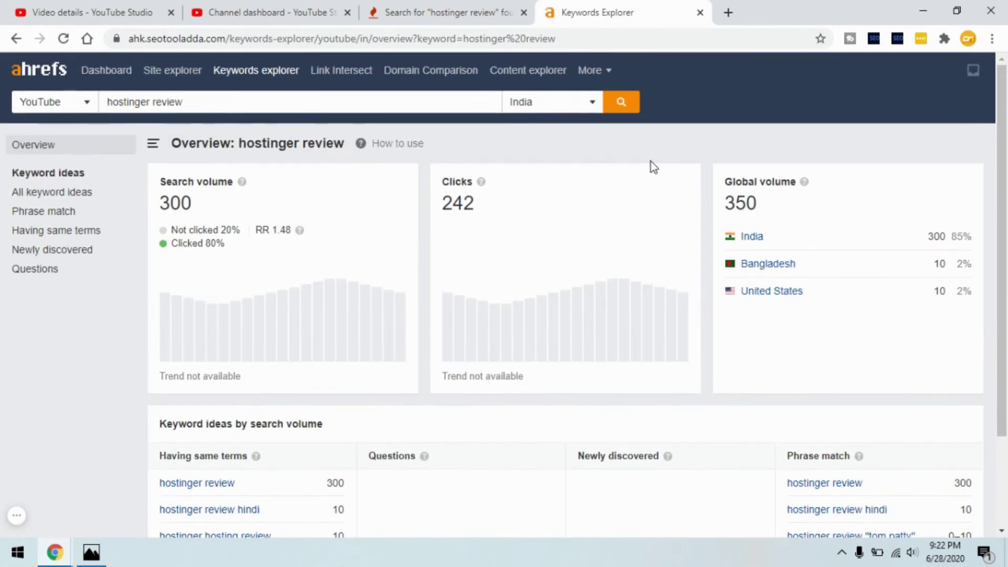
Step: Close Ahrefs Keywords Explorer and revisit TubeBuddy's Keyword Explorer, the video's details and the YouTube SEO checklist in Photos
left_click(700, 12)
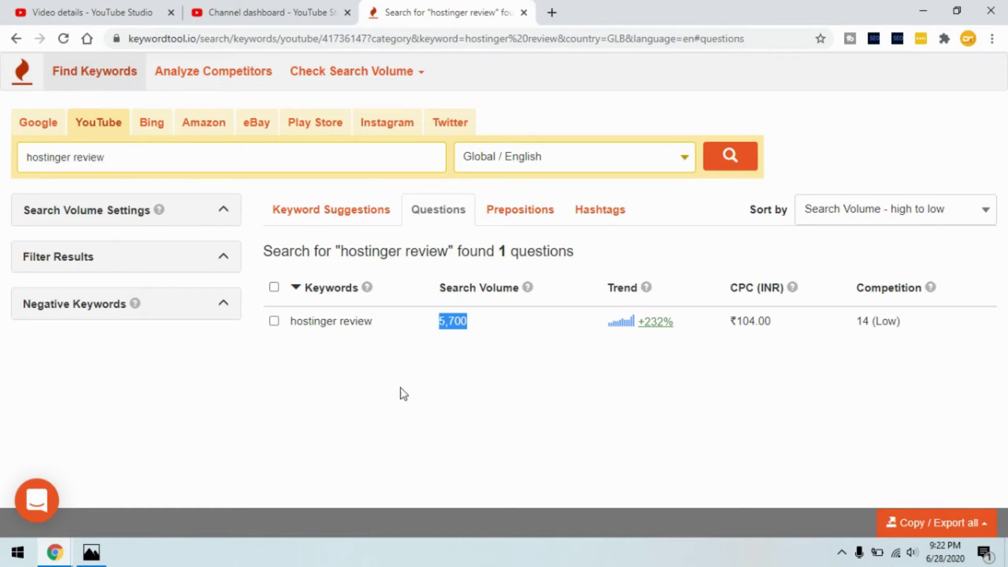
left_click(267, 12)
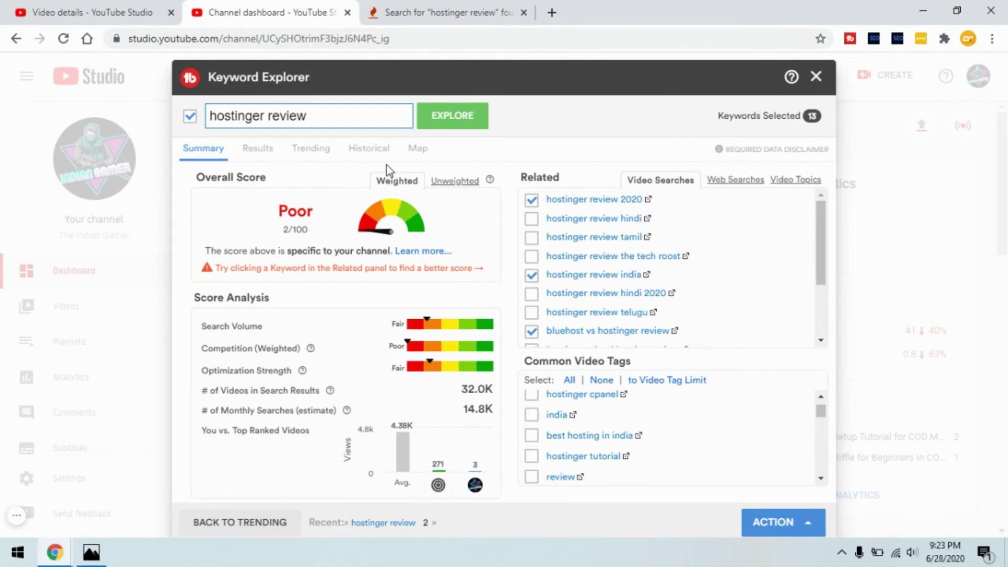
left_click(161, 9)
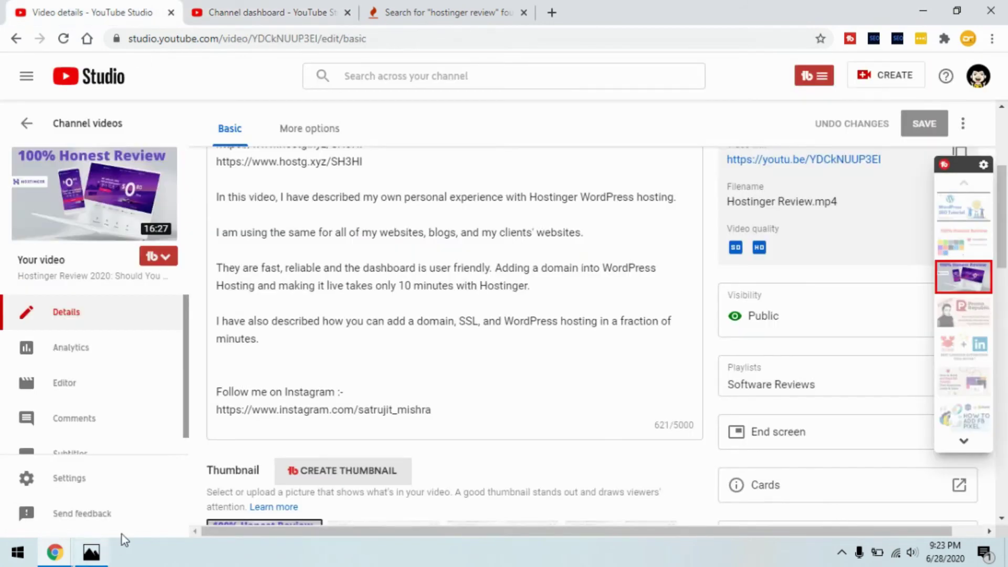
left_click(91, 551)
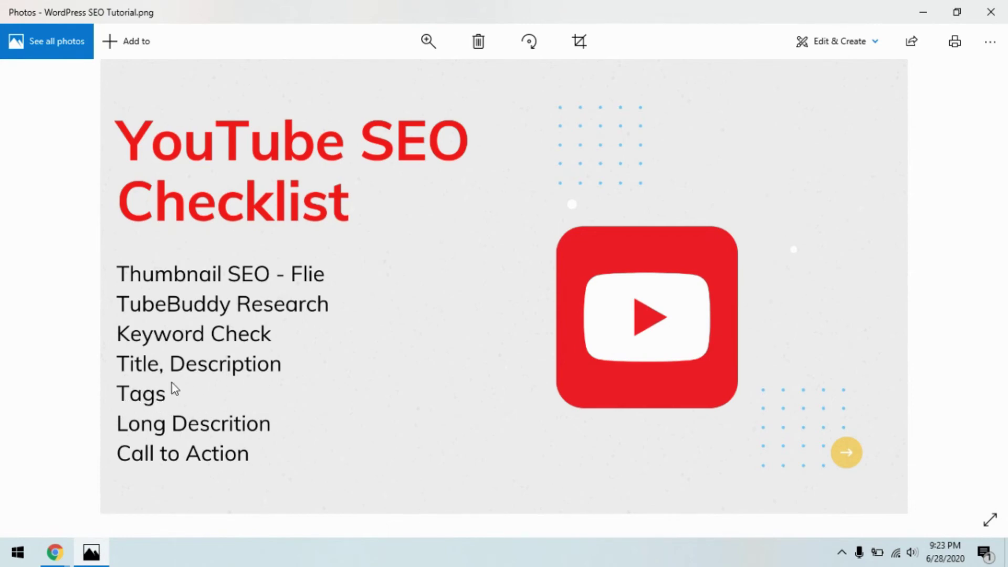
Step: Return to the video's details in Chrome and highlight the main keyword "Hostinger Review 2020" in the title
mouse_move(55, 551)
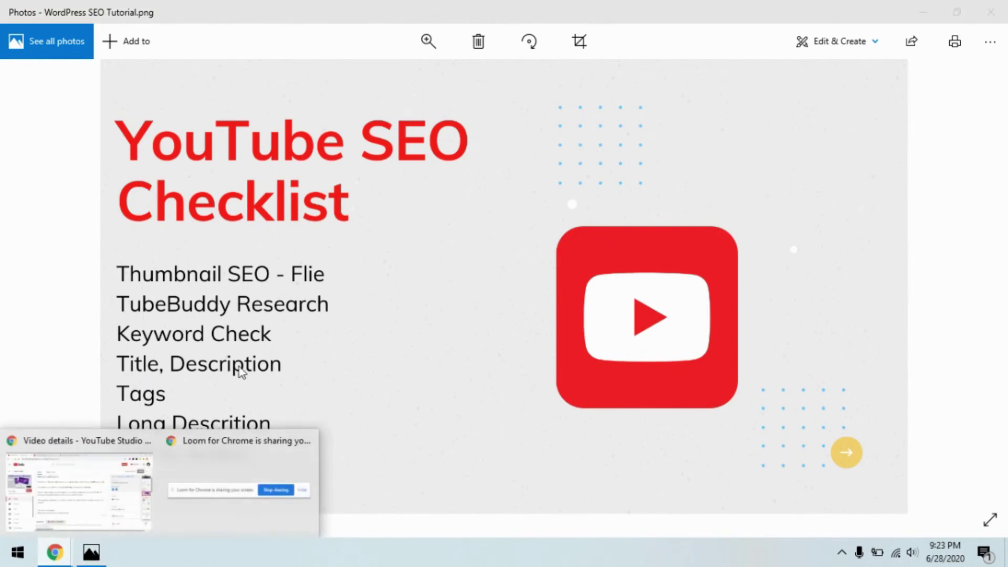
left_click(30, 486)
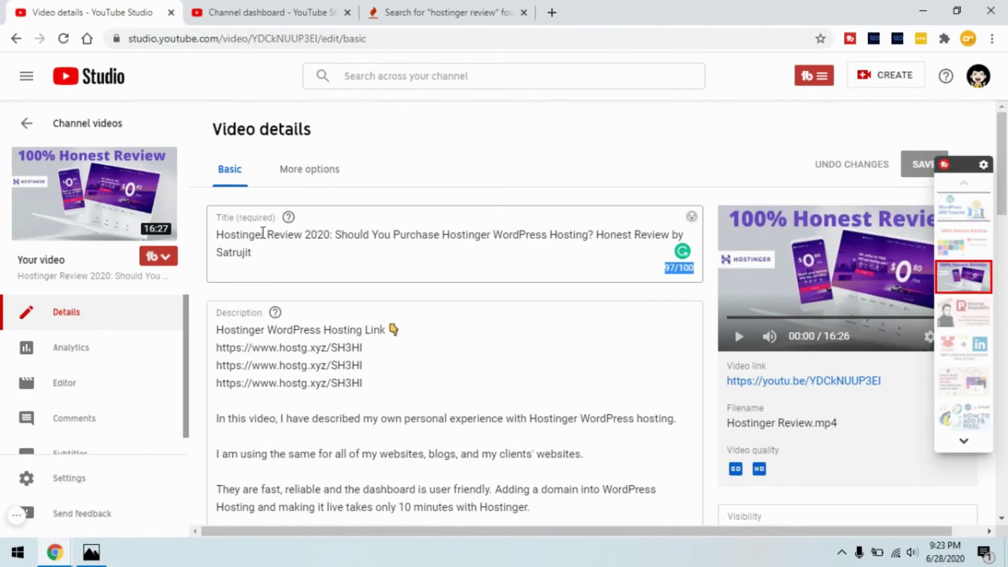
mouse_move(290, 221)
left_click(317, 262)
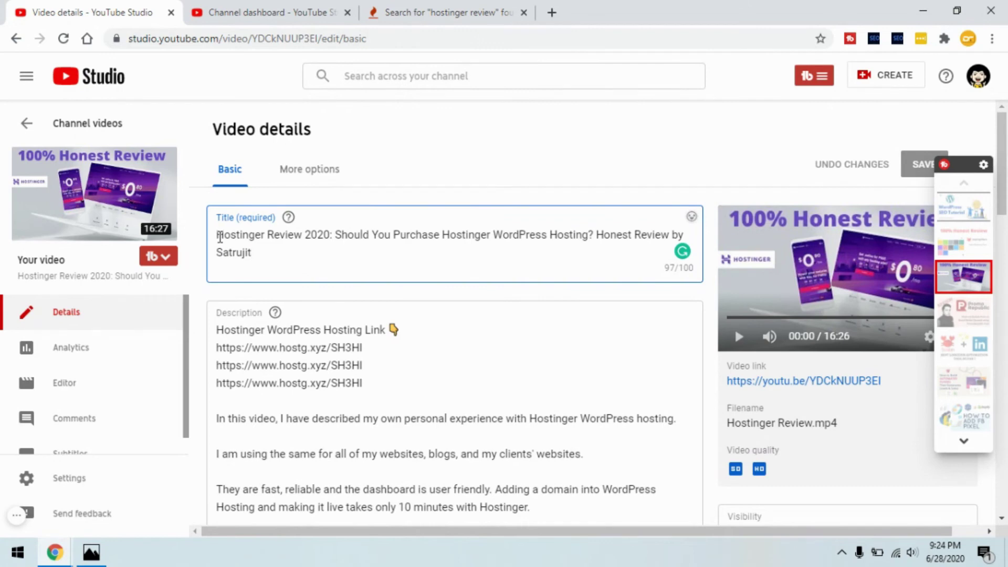
left_click_drag(218, 237, 332, 235)
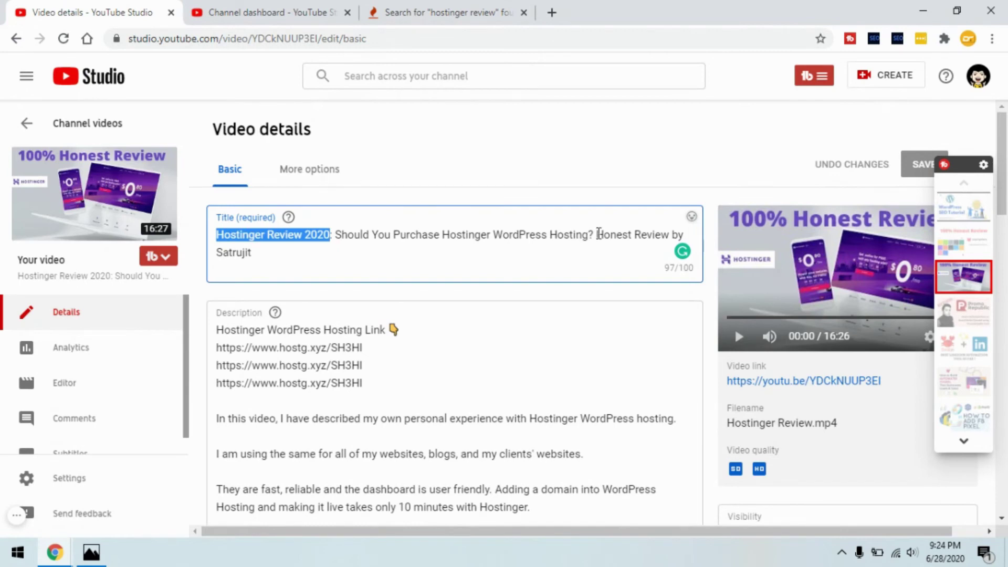
Step: Highlight the title's keywords in turn, including "Honest Review", "Review" and the phrase starting at "Hostinger WordPress Hosting"
left_click_drag(597, 234, 621, 252)
left_click(466, 258)
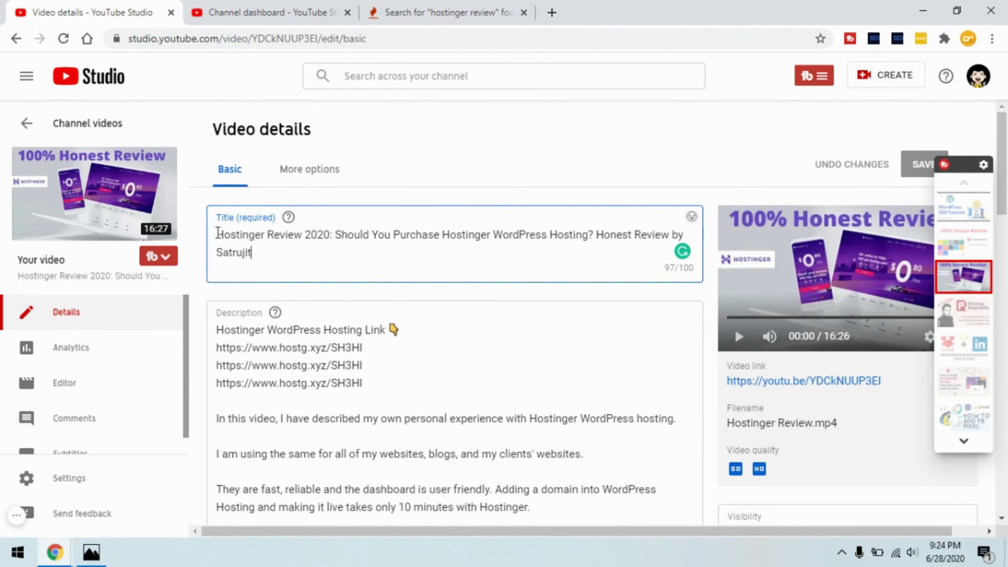
left_click_drag(217, 233, 333, 243)
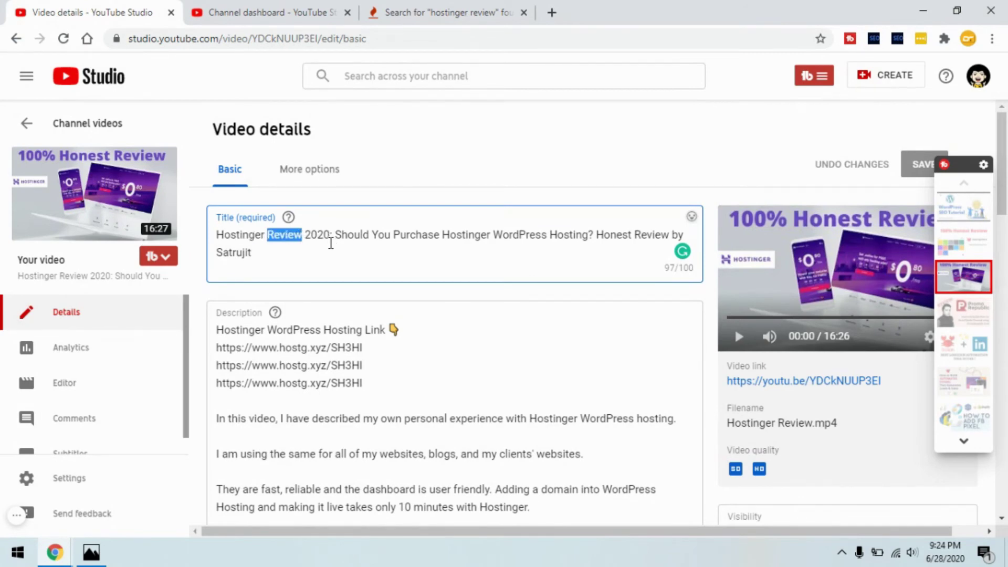
left_click_drag(442, 234, 664, 236)
left_click(598, 235)
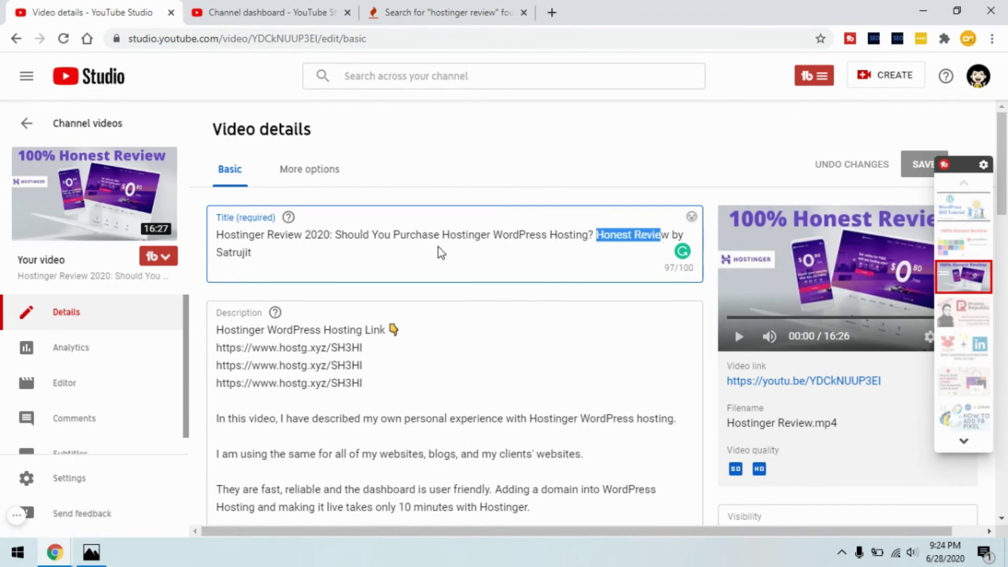
key("ctrl+a")
key("Right")
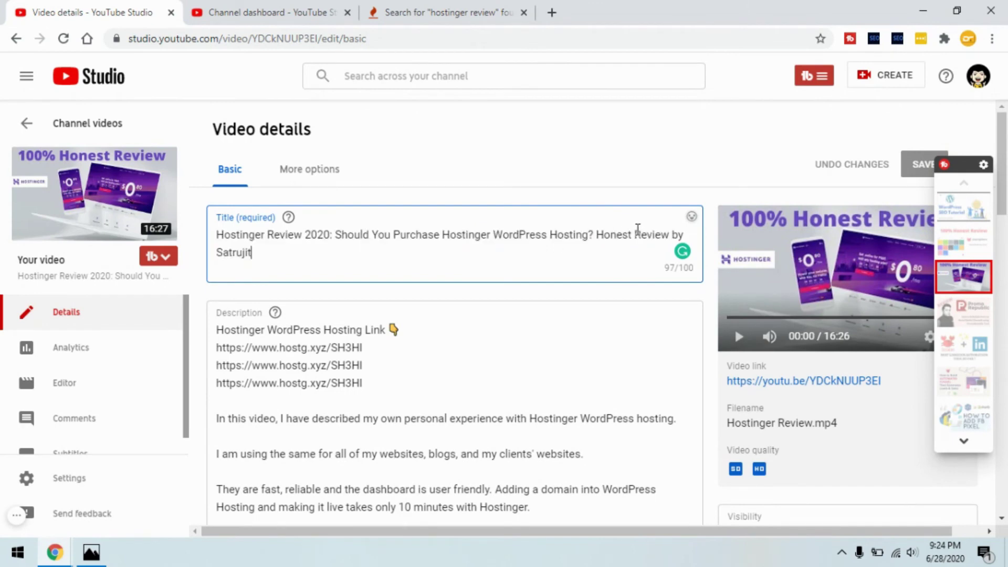
Step: Highlight "Review", "Hostinger WordPress Hosting" and the opening "Hostinger Review 2020:" in the video title
double_click(637, 234)
left_click(540, 234)
left_click_drag(444, 234, 602, 235)
left_click(366, 246)
left_click_drag(223, 234, 319, 234)
left_click(311, 257)
left_click_drag(217, 235, 334, 232)
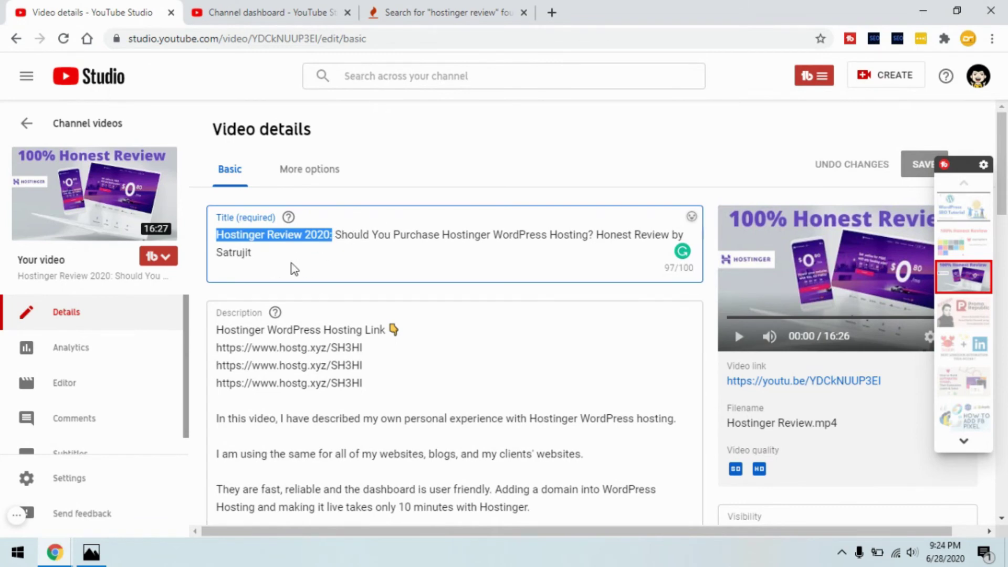
Step: Go to the video's description and highlight its body text from "In this video" to the Instagram section
scroll(477, 333, "down", 3)
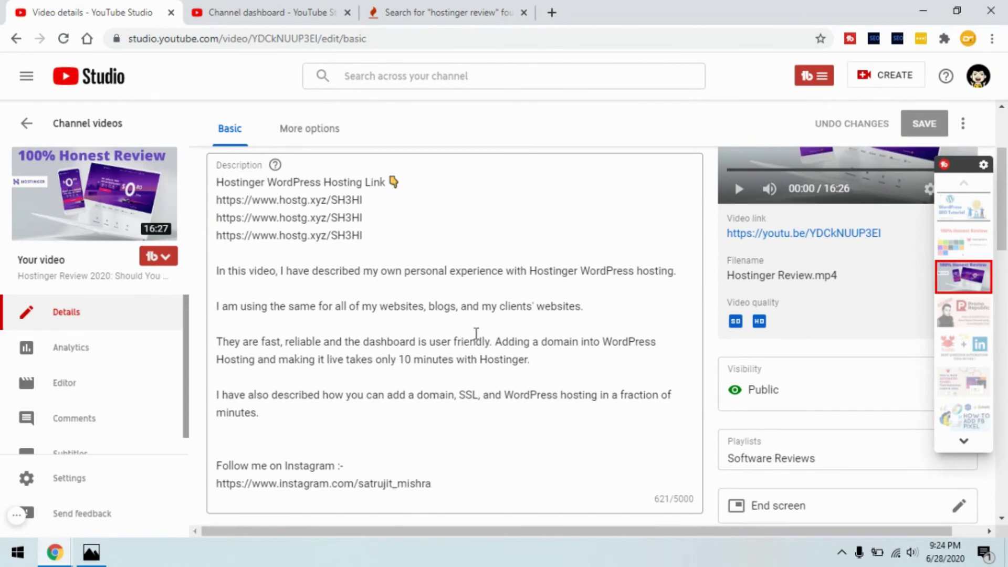
scroll(475, 333, "up", 2)
scroll(476, 333, "down", 2)
left_click(389, 224)
scroll(388, 224, "down", 2)
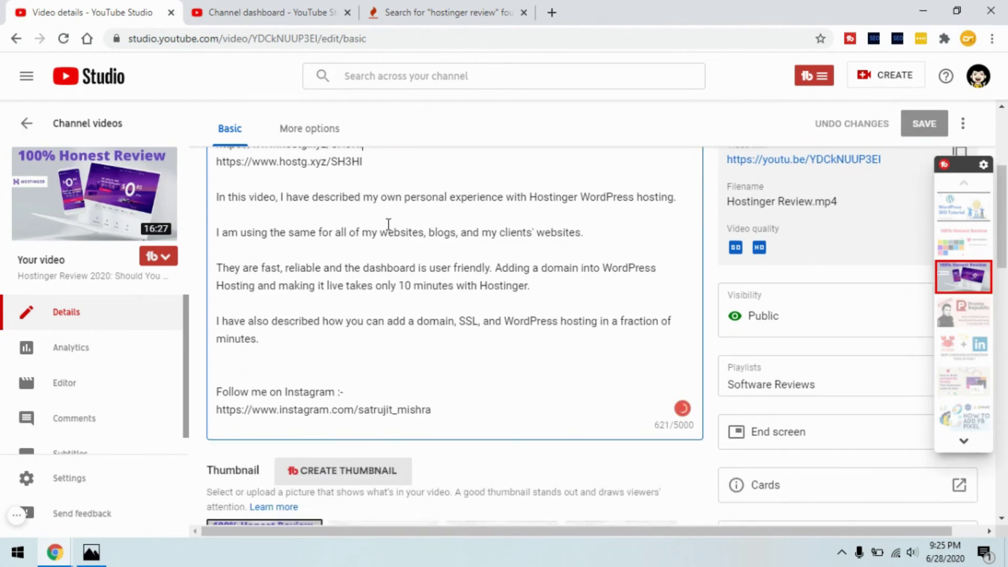
scroll(389, 224, "up", 2)
left_click_drag(218, 274, 450, 473)
left_click(452, 411)
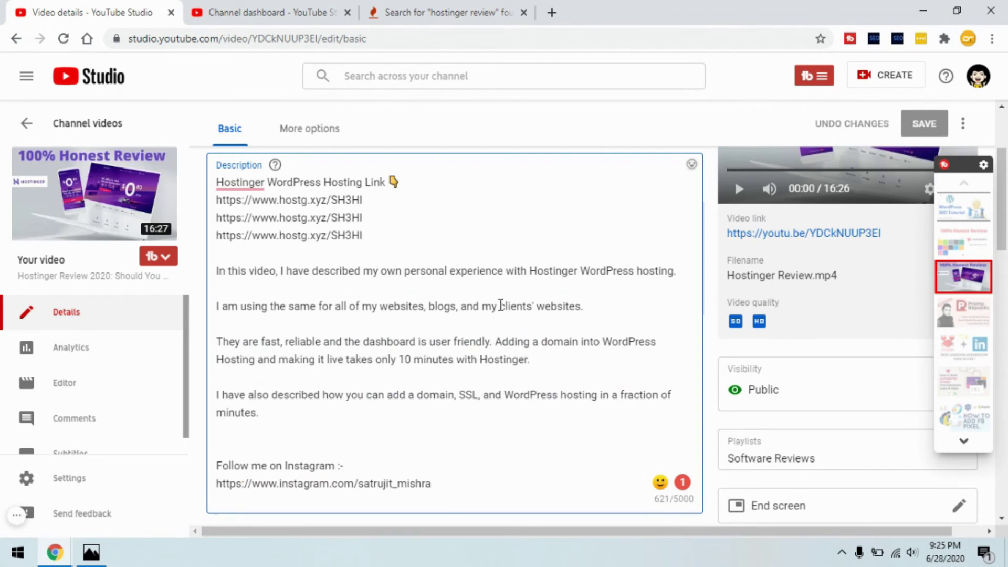
Step: Highlight the keyword "Hostinger WordPress hosting" in the description's opening sentence and the "Hostinger WordPress Hosting Link" line
left_click_drag(529, 271, 658, 282)
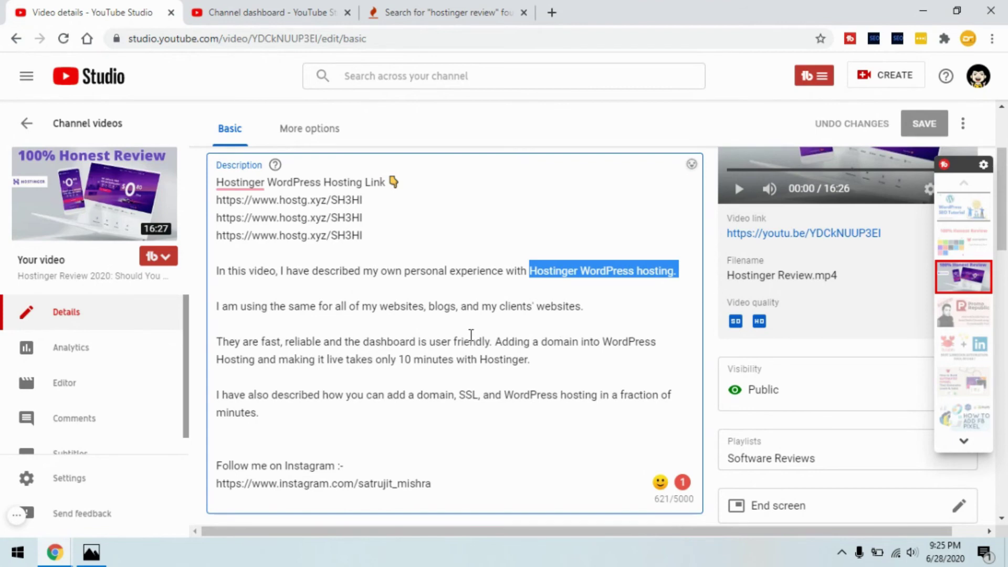
left_click(380, 271)
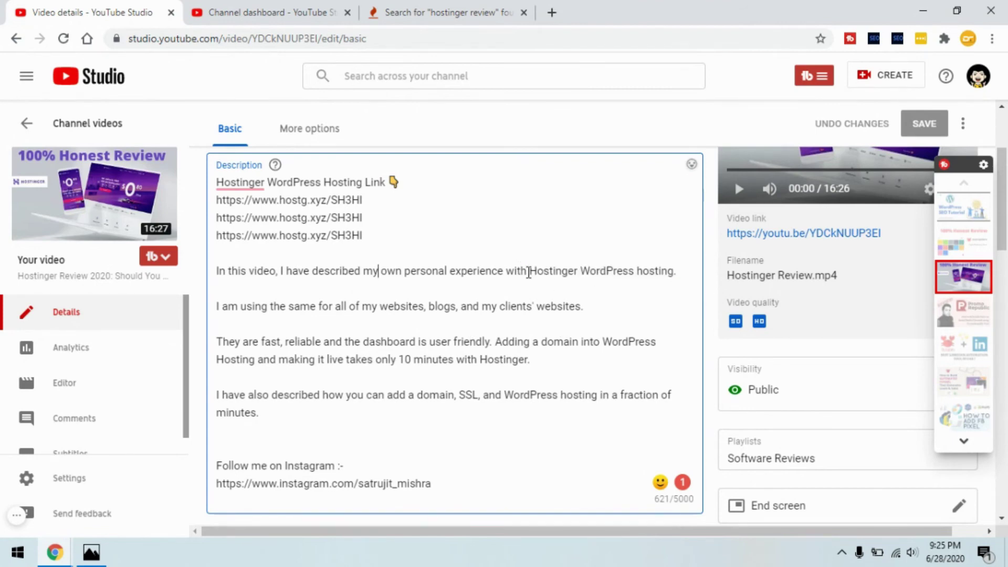
triple_click(231, 183)
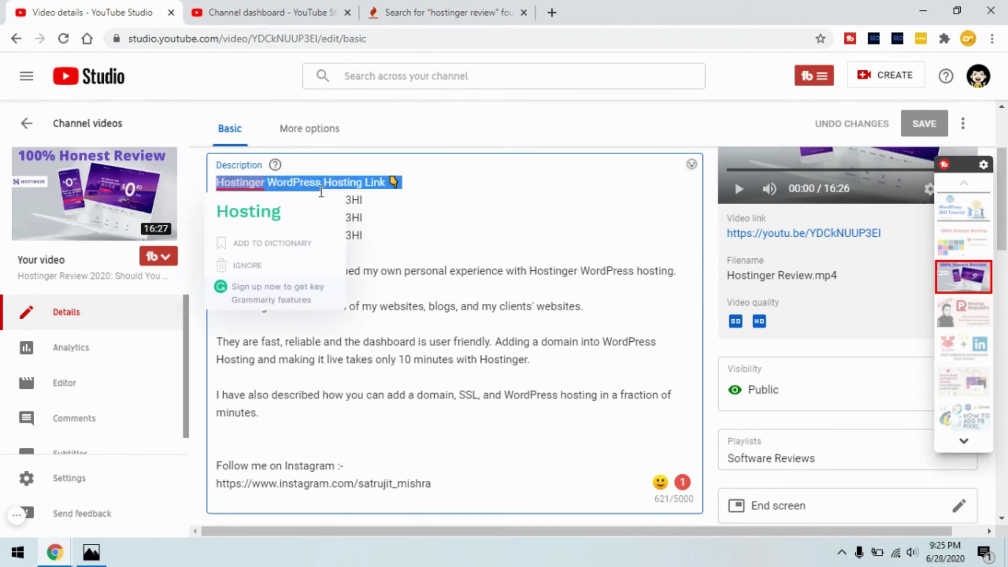
left_click(529, 225)
left_click_drag(530, 271, 649, 270)
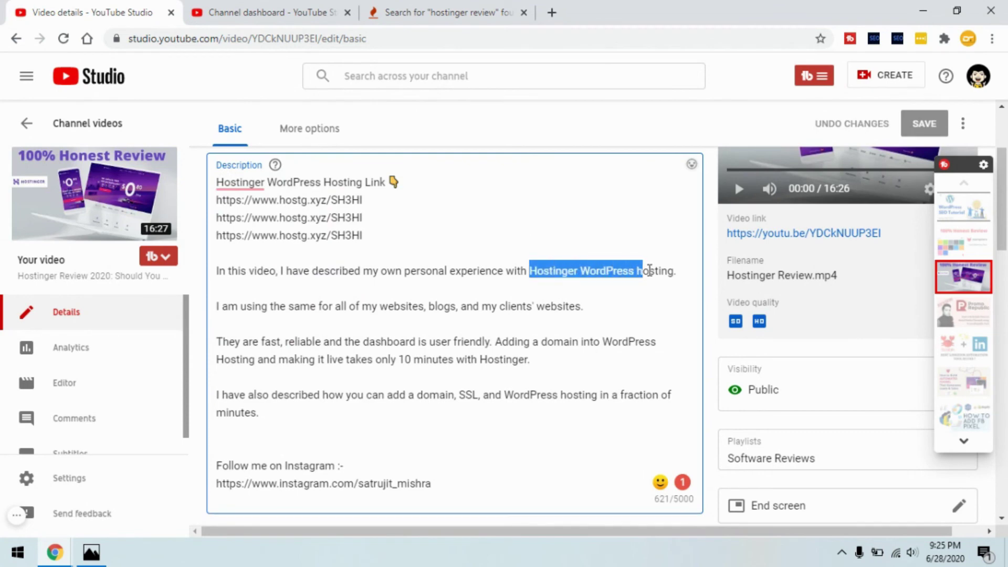
left_click(504, 320)
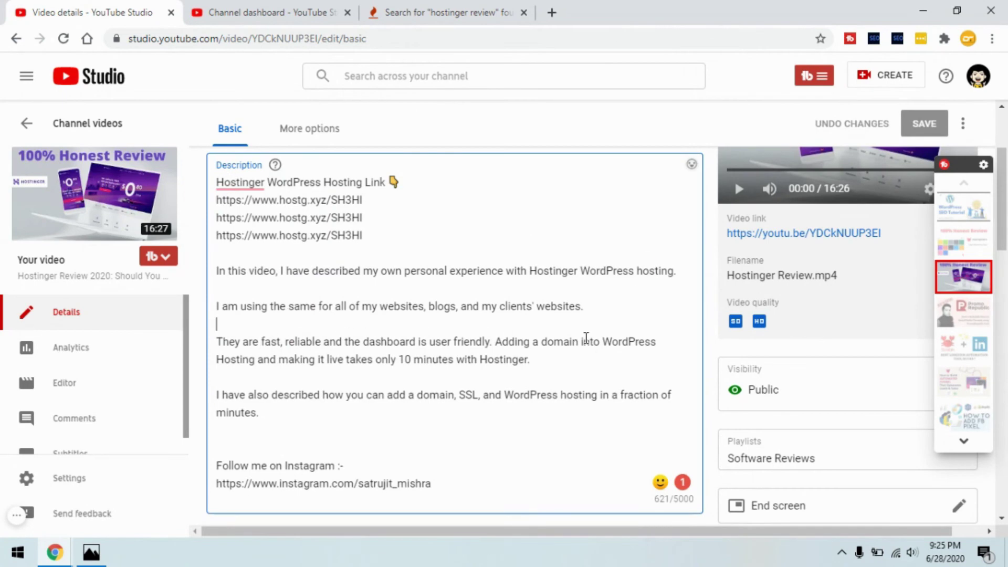
Step: Highlight the keywords "Hostinger" and "WordPress" in the description's last two body paragraphs
left_click_drag(478, 359, 537, 362)
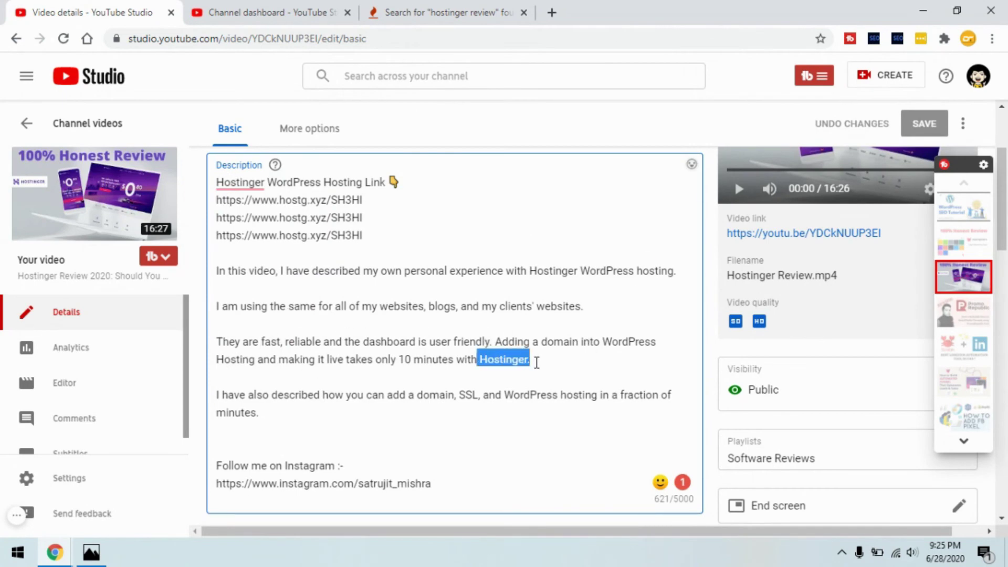
left_click_drag(602, 342, 641, 342)
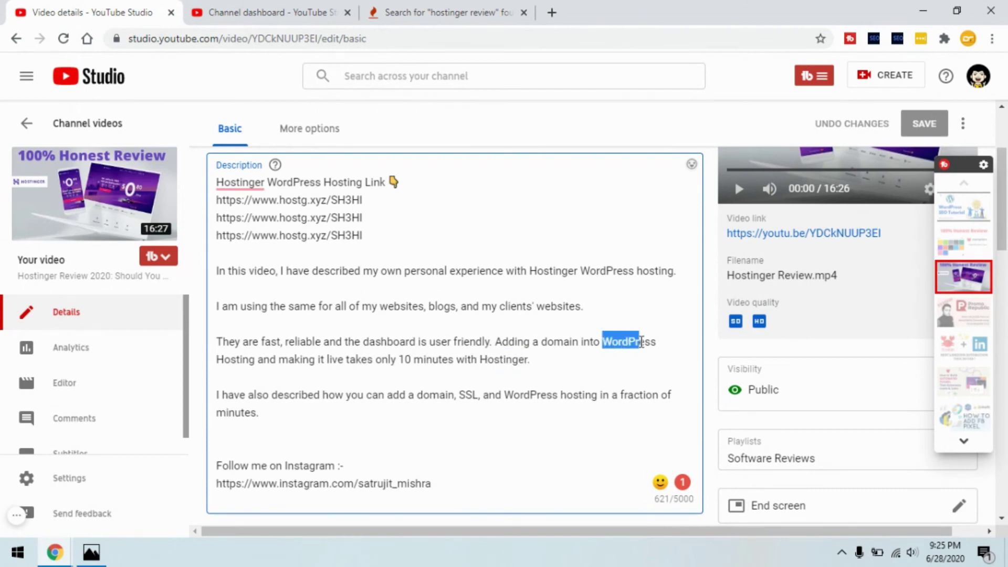
left_click(469, 414)
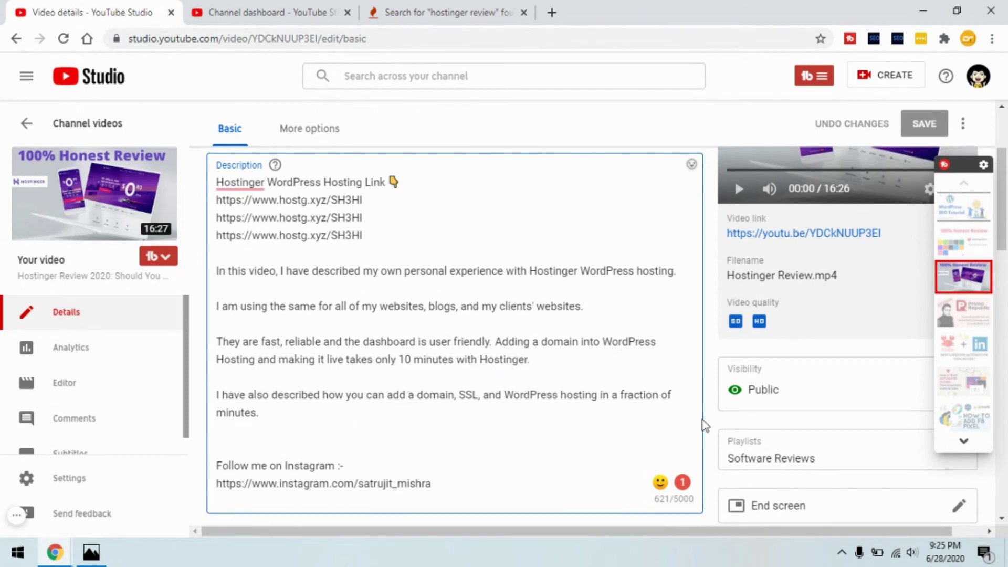
left_click_drag(499, 395, 575, 394)
left_click(541, 445)
Step: Check the YouTube SEO checklist in Photos and return to the video's details in Chrome
left_click(91, 552)
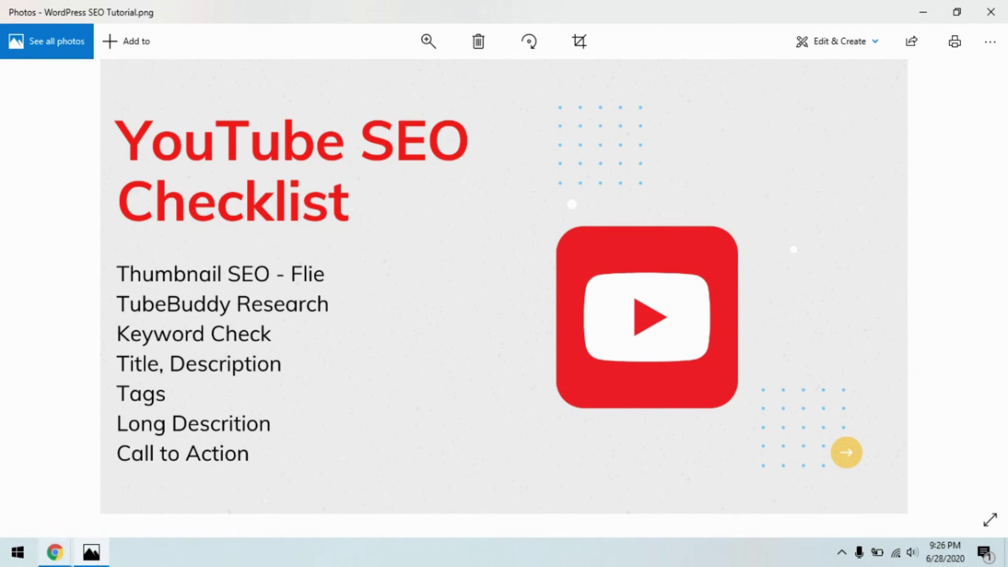
left_click(57, 558)
left_click(133, 455)
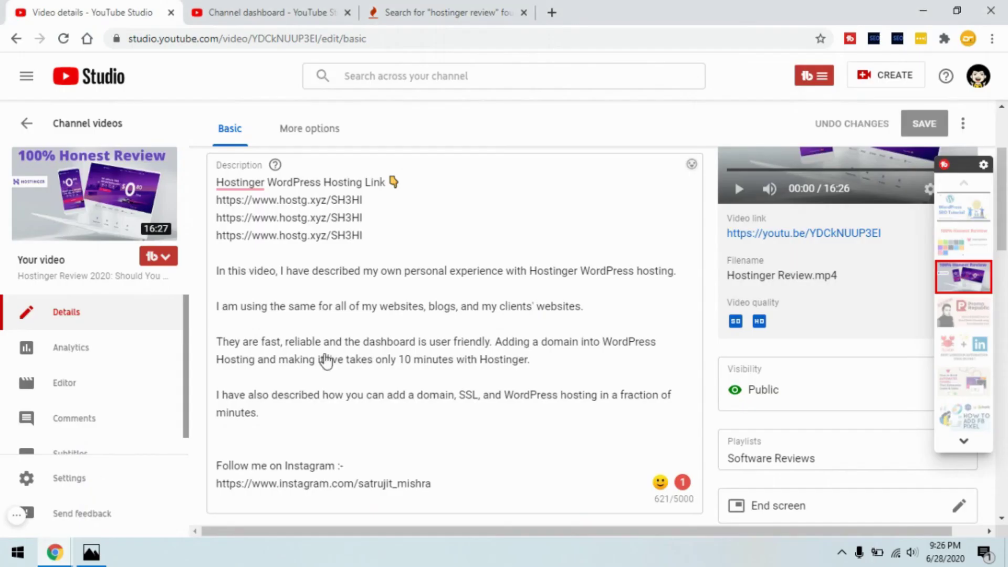
Step: Highlight the Hostinger hosting link block at the start of the description and review the description down to the Instagram link
scroll(368, 334, "up", 3)
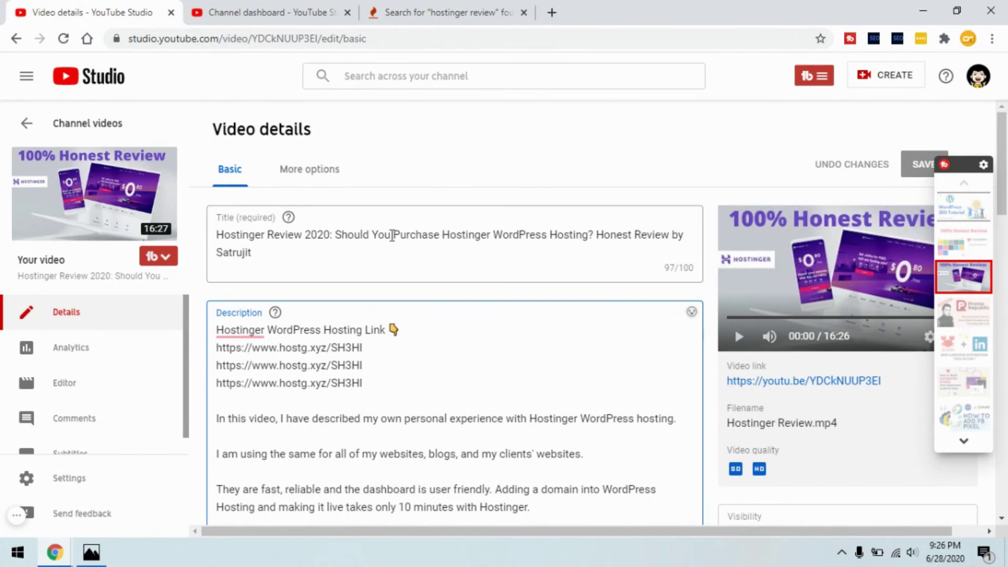
scroll(281, 302, "down", 1)
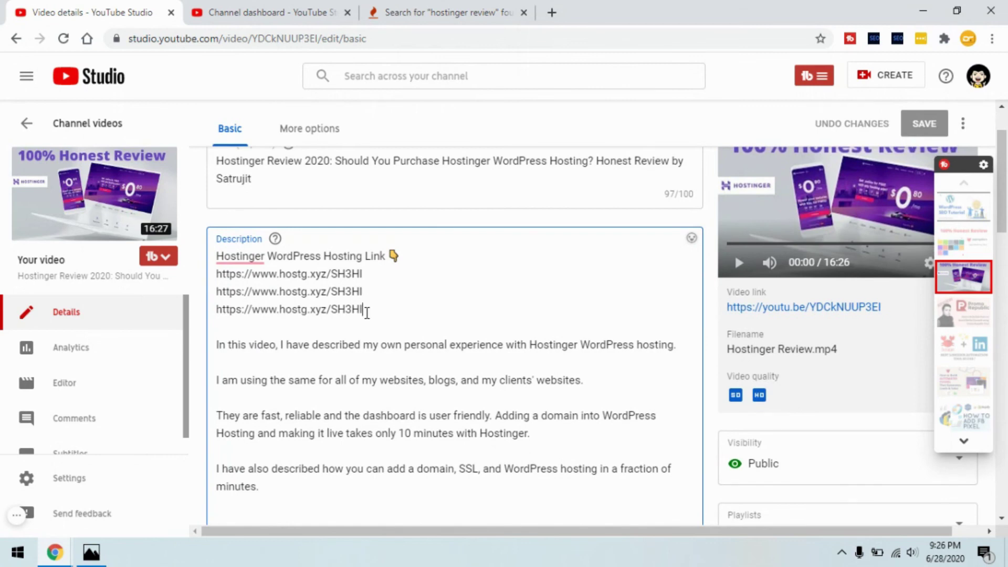
left_click_drag(379, 313, 218, 282)
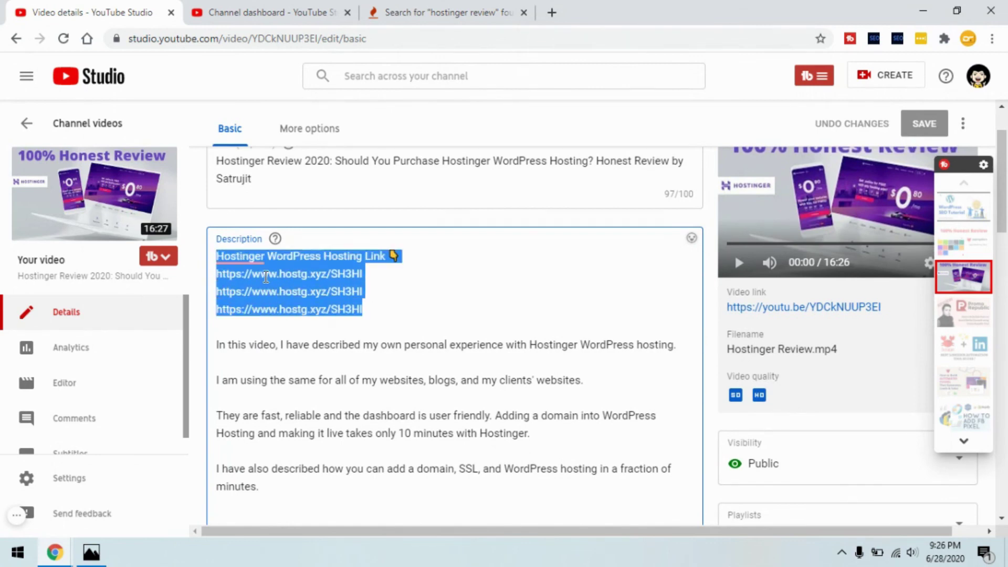
left_click(387, 322)
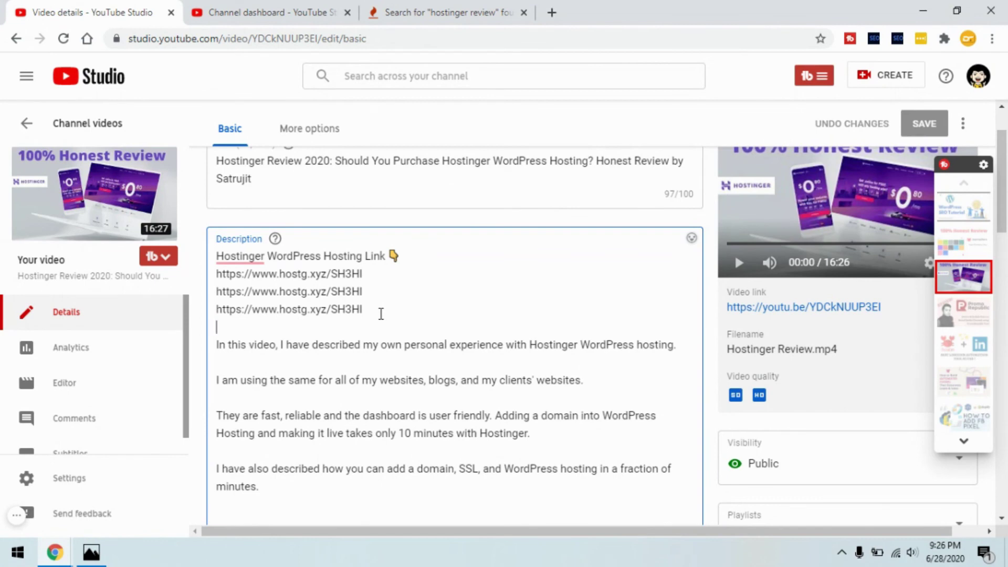
scroll(382, 311, "down", 5)
scroll(419, 322, "up", 1)
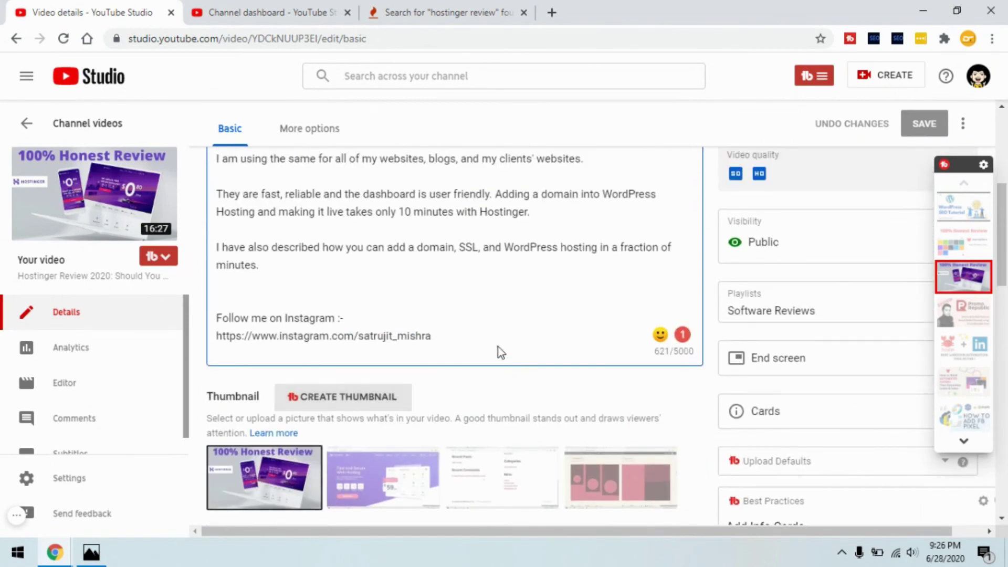
scroll(435, 329, "up", 5)
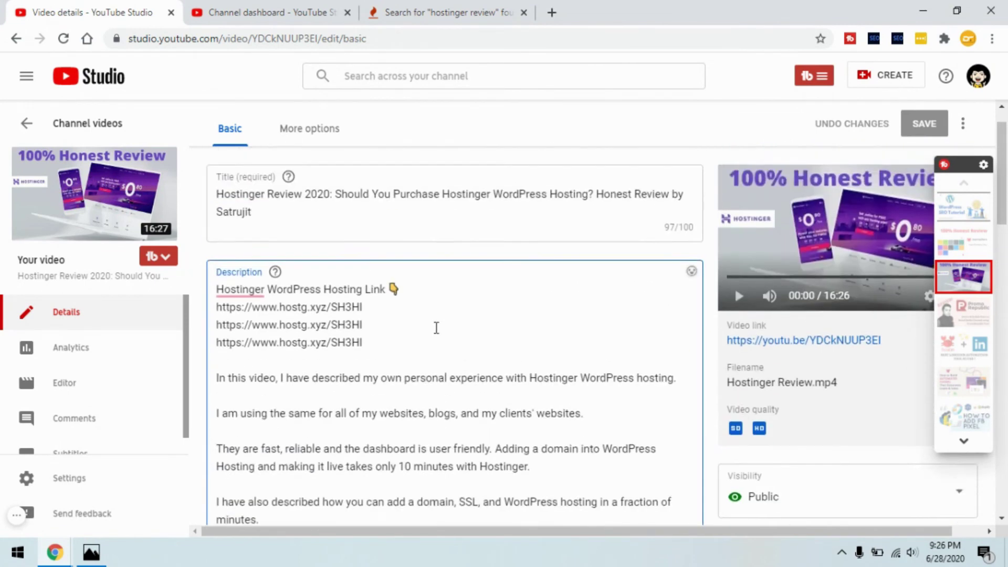
scroll(437, 328, "down", 4)
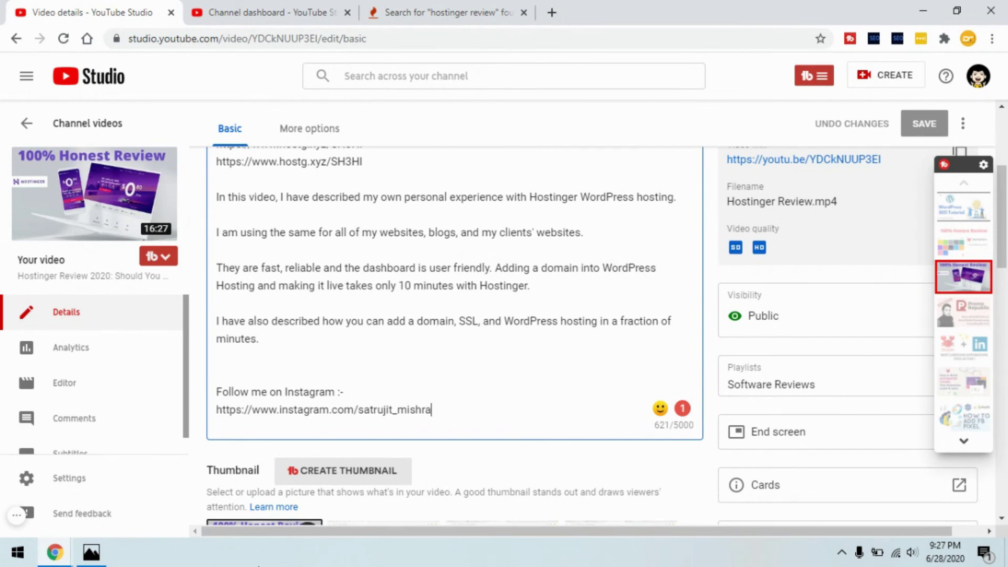
Step: Switch to Photos and show the YouTube SEO checklist in full screen
left_click(92, 558)
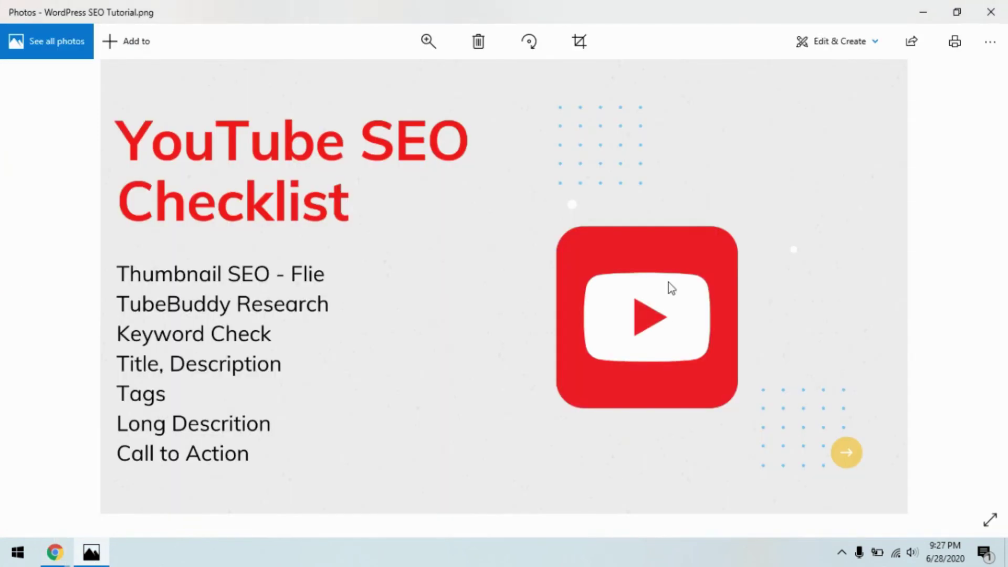
left_click(983, 525)
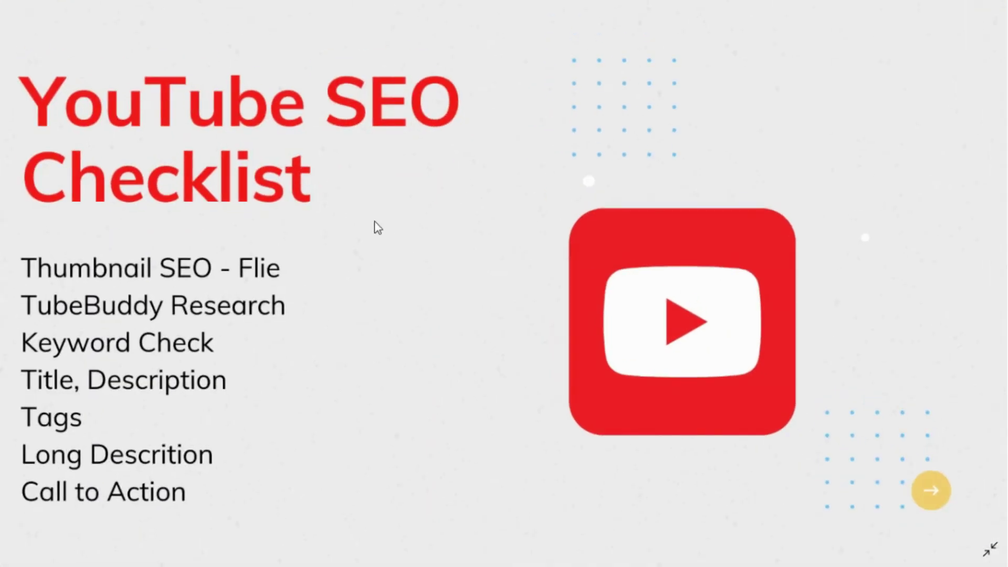